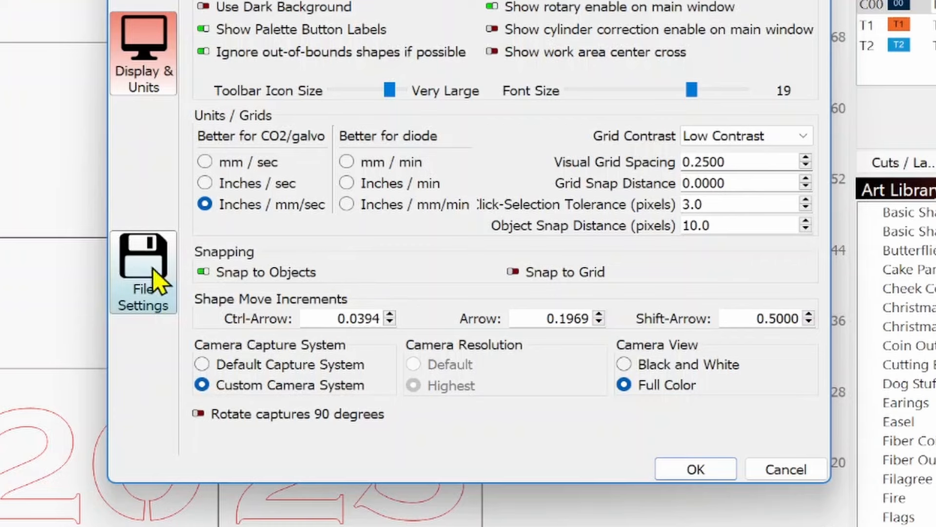
# - Accept the display and unit settings and snap the second 28 by 22 inch rectangle against the first rectangle's right edge
pyautogui.click(695, 469)
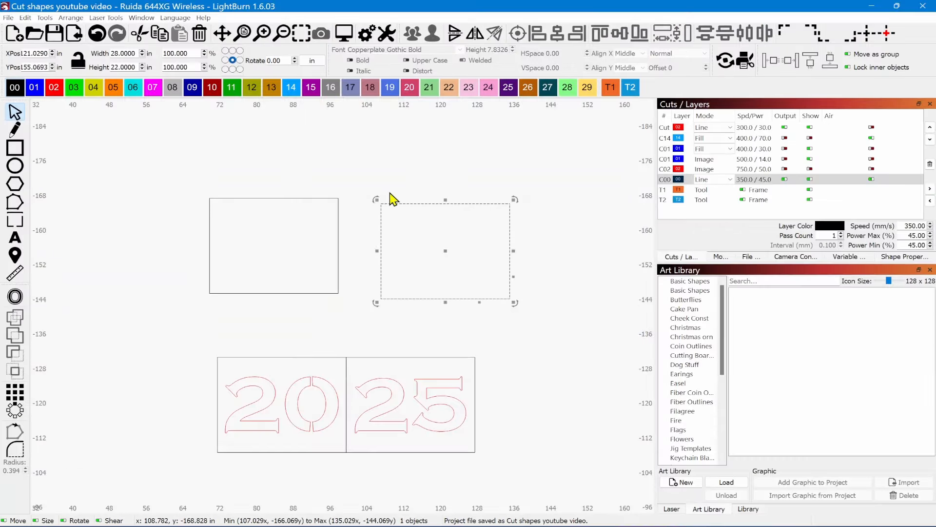
pyautogui.moveTo(381, 205); pyautogui.dragTo(340, 199)
pyautogui.scroll(5, 339, 198)
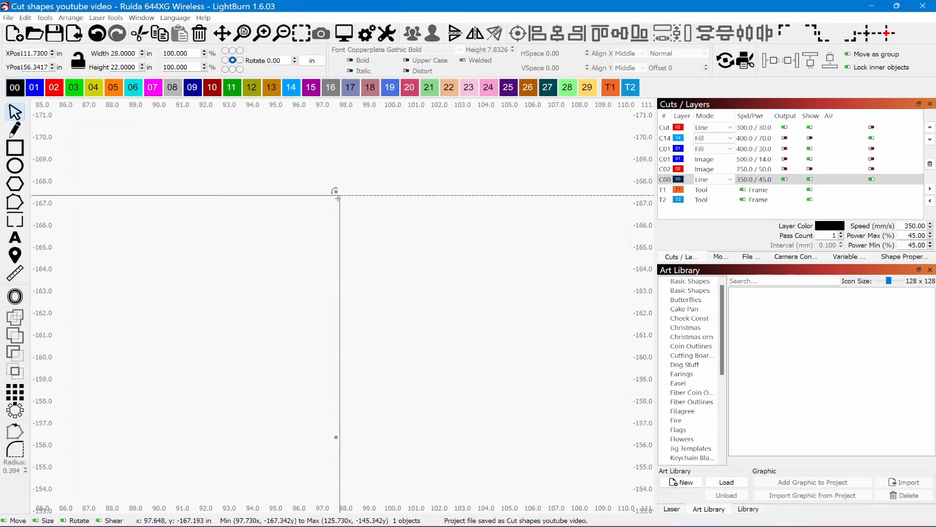
pyautogui.scroll(-5, 340, 200)
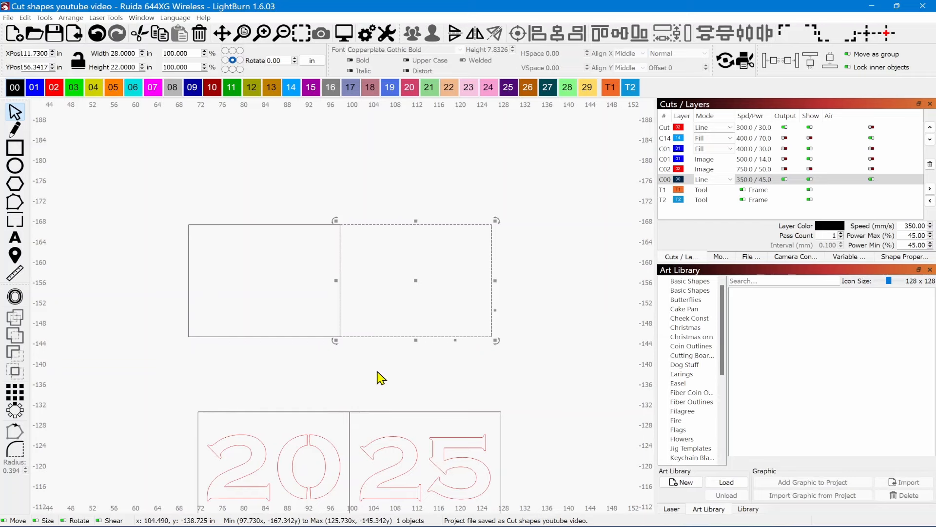
# - Examine the 2025 stencil laid out across two joined rectangles, including the bridges in the 0
pyautogui.moveTo(377, 372); pyautogui.dragTo(395, 278)
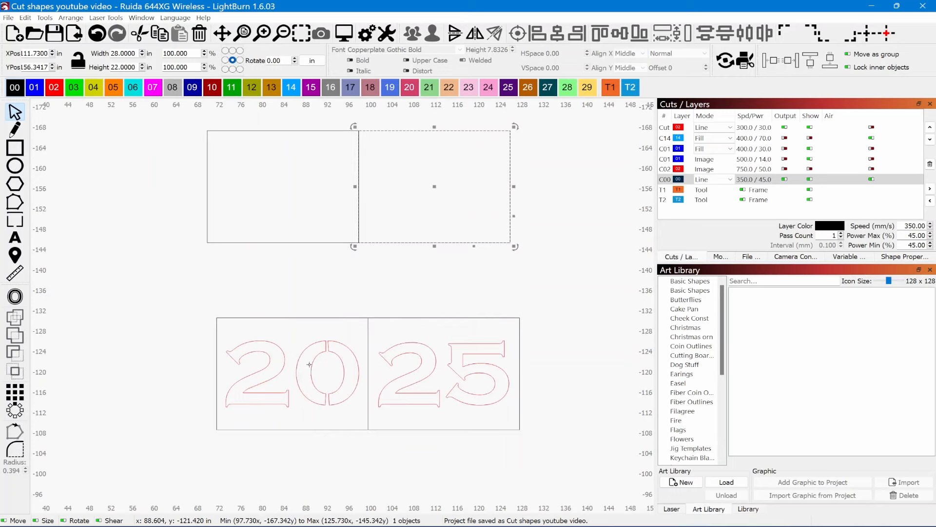
pyautogui.scroll(2, 324, 379)
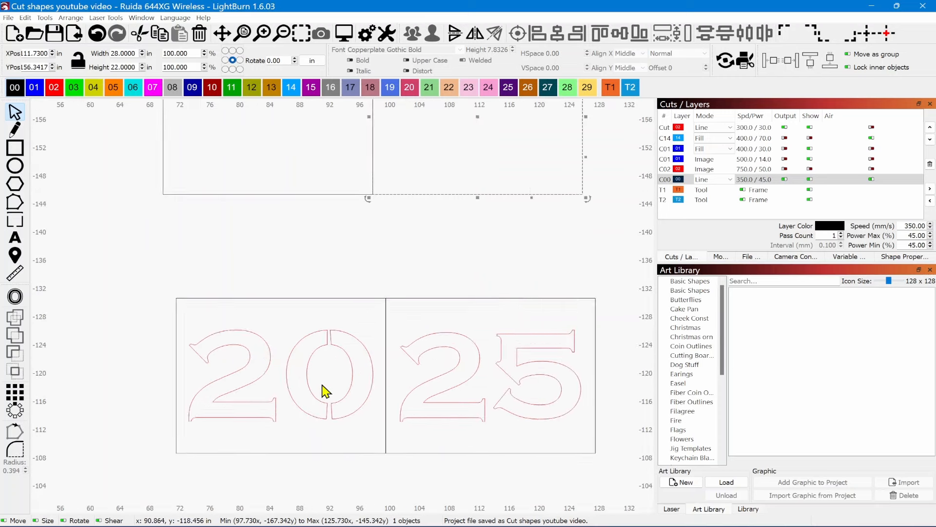
pyautogui.moveTo(322, 386); pyautogui.dragTo(303, 360)
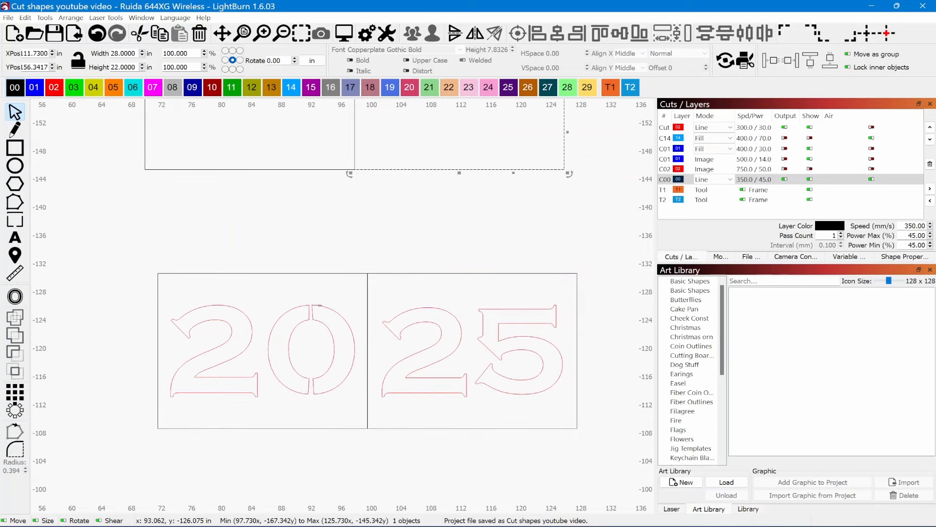
pyautogui.scroll(2, 313, 325)
pyautogui.moveTo(313, 325); pyautogui.dragTo(342, 279)
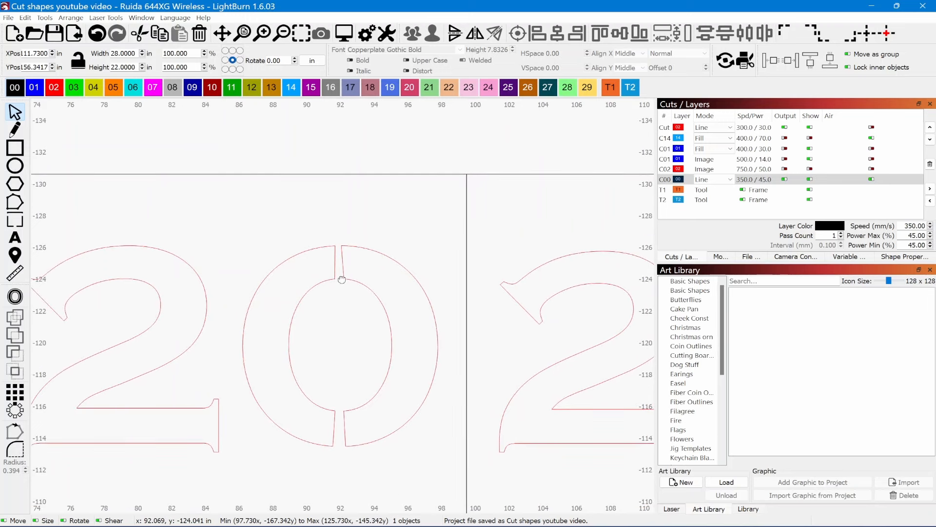
pyautogui.scroll(-2, 288, 343)
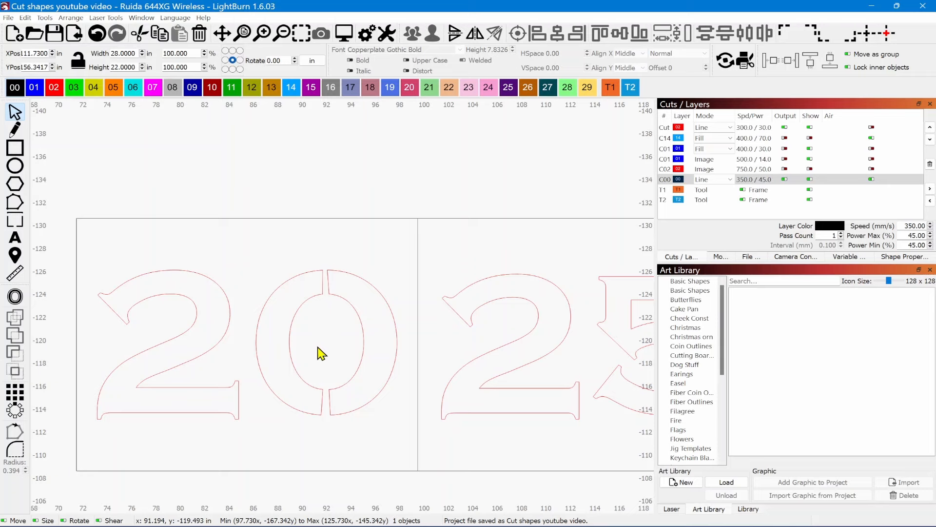
pyautogui.scroll(-2, 322, 353)
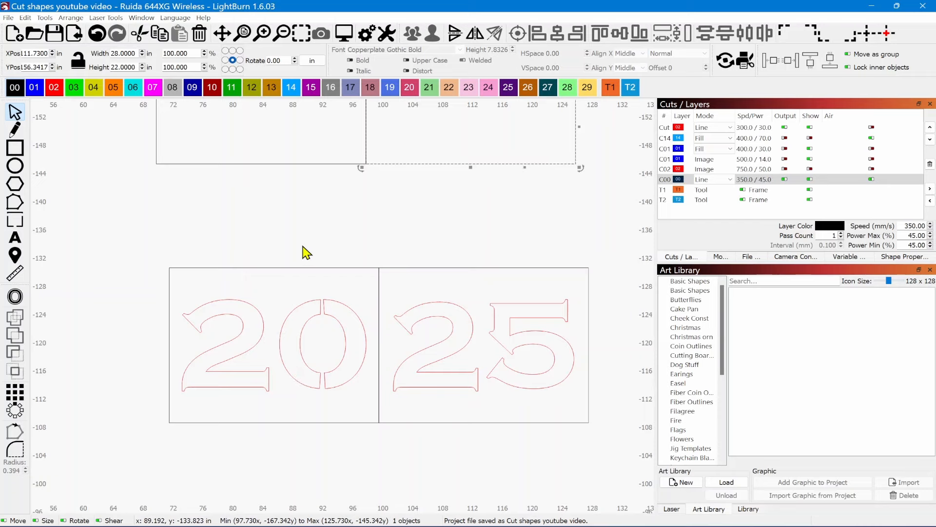
# - Look over the full stencil layout and the baseball and arched-text designs divided into rectangular panels
pyautogui.scroll(-3, 303, 251)
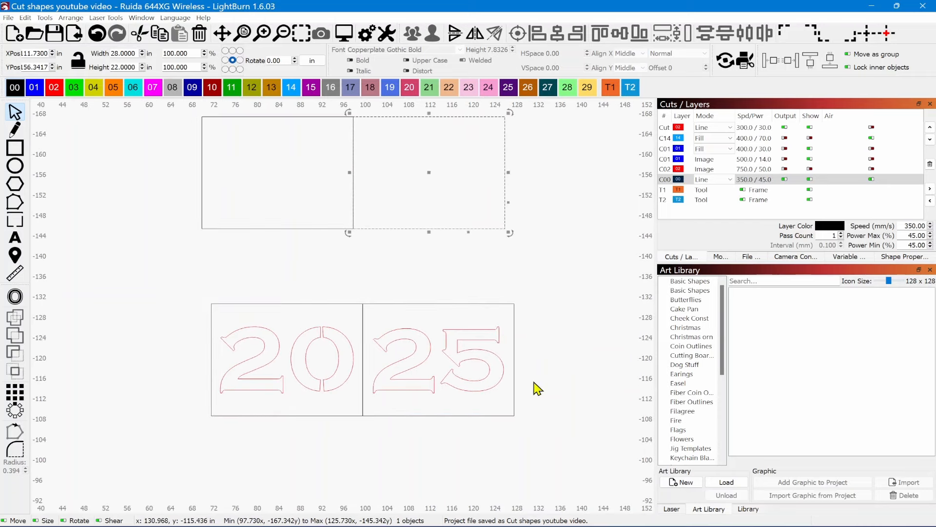
pyautogui.scroll(-8, 389, 379)
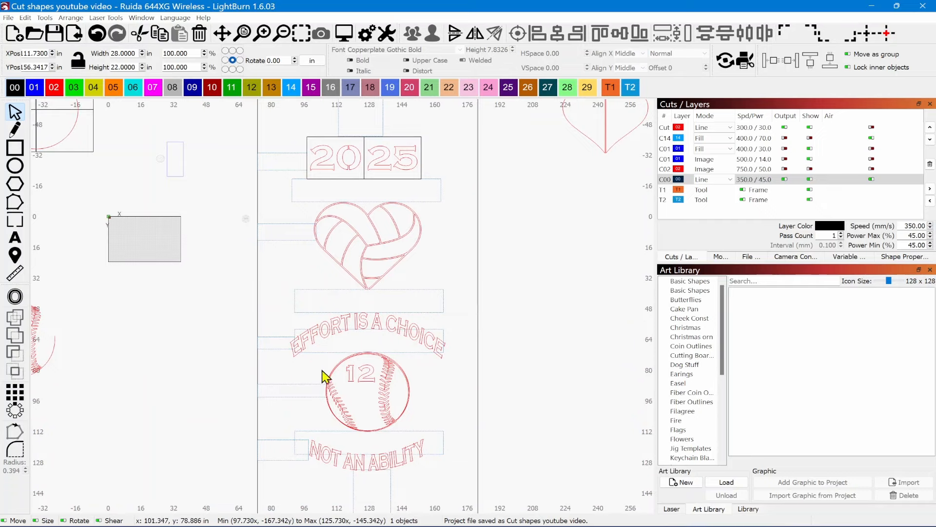
pyautogui.hscroll(-3, 385, 390)
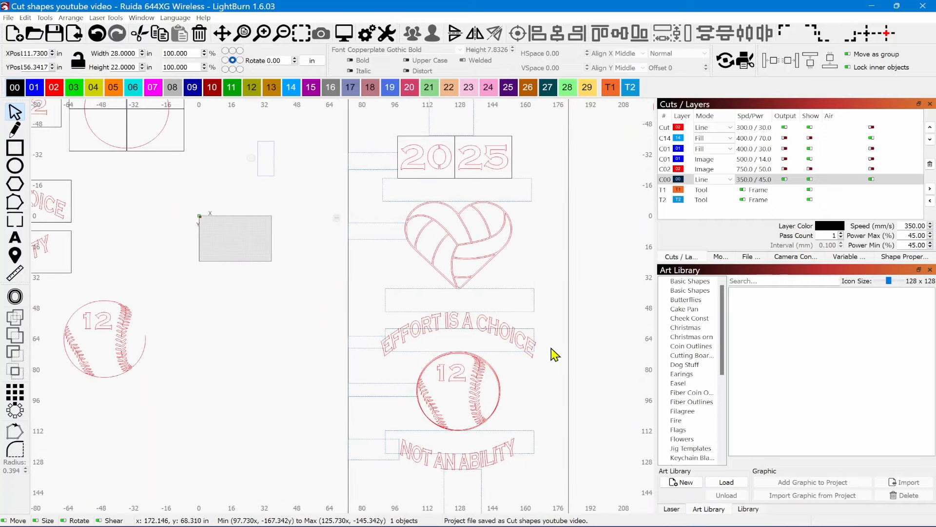
pyautogui.moveTo(274, 324); pyautogui.dragTo(577, 374)
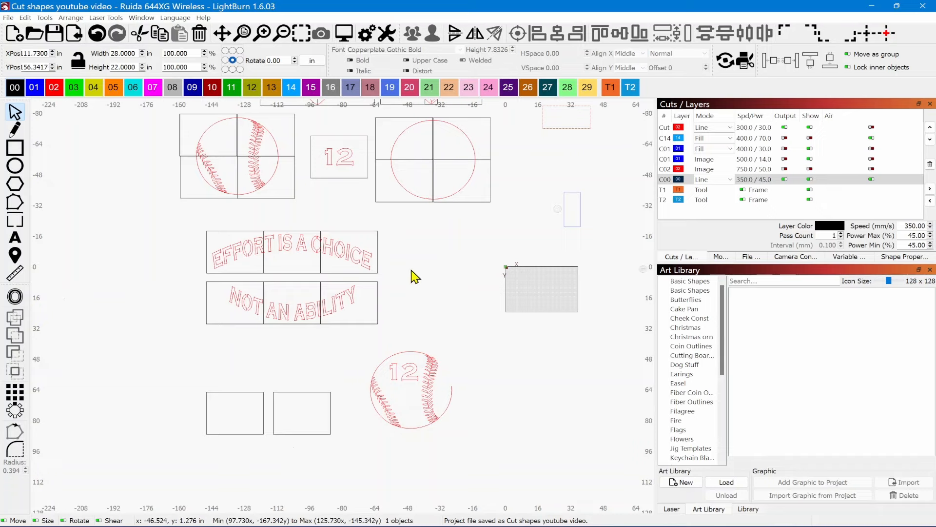
pyautogui.moveTo(411, 270); pyautogui.dragTo(369, 399)
pyautogui.moveTo(517, 226); pyautogui.dragTo(287, 285)
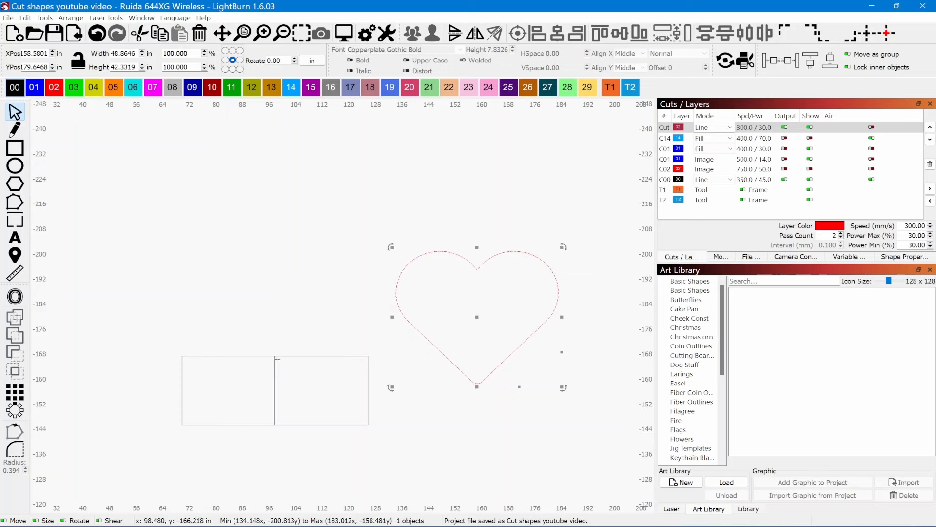
# - Duplicate the two joined rectangles and snap the copy onto their upper edge to form a two-by-two grid
pyautogui.moveTo(322, 337); pyautogui.dragTo(239, 441)
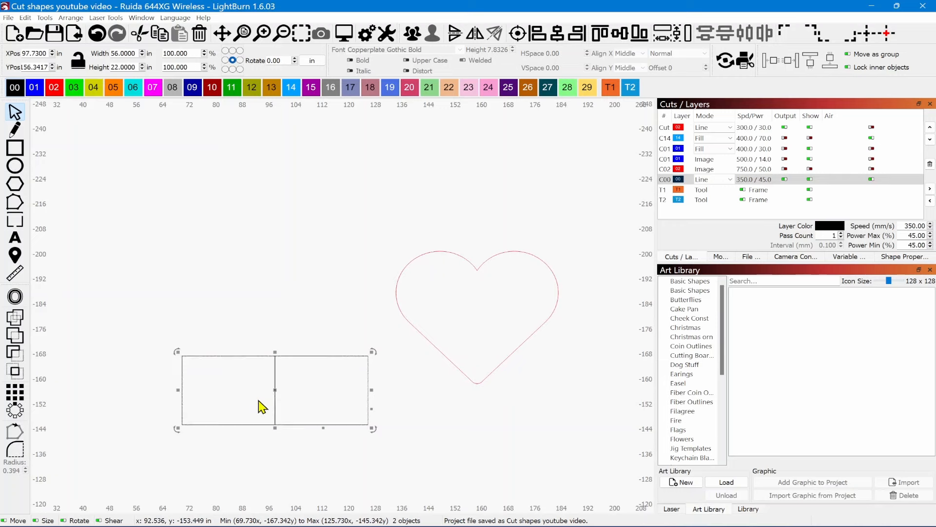
pyautogui.moveTo(276, 392); pyautogui.dragTo(281, 294)
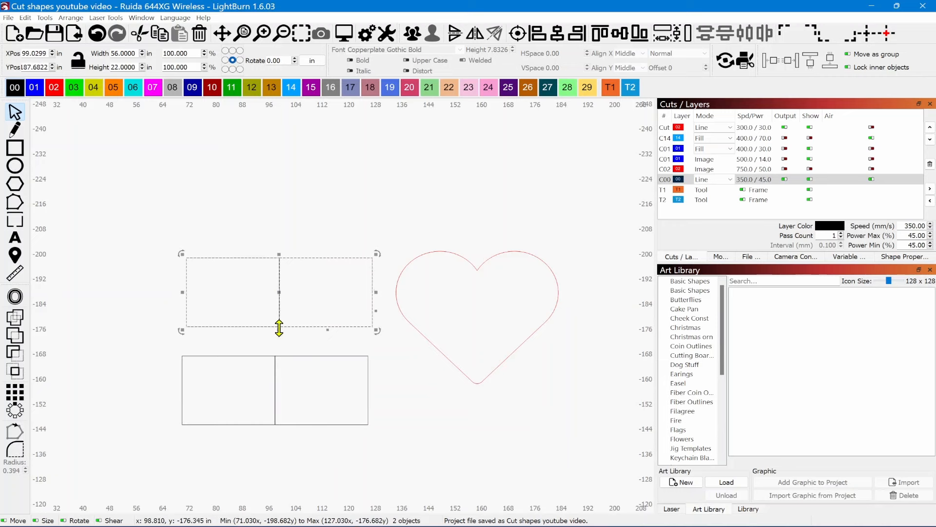
pyautogui.moveTo(282, 326); pyautogui.dragTo(277, 355)
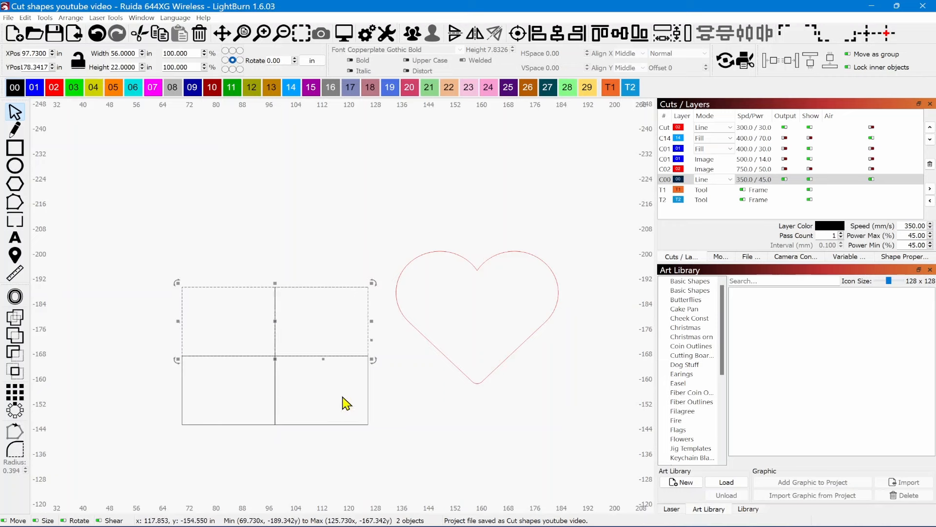
pyautogui.click(412, 383)
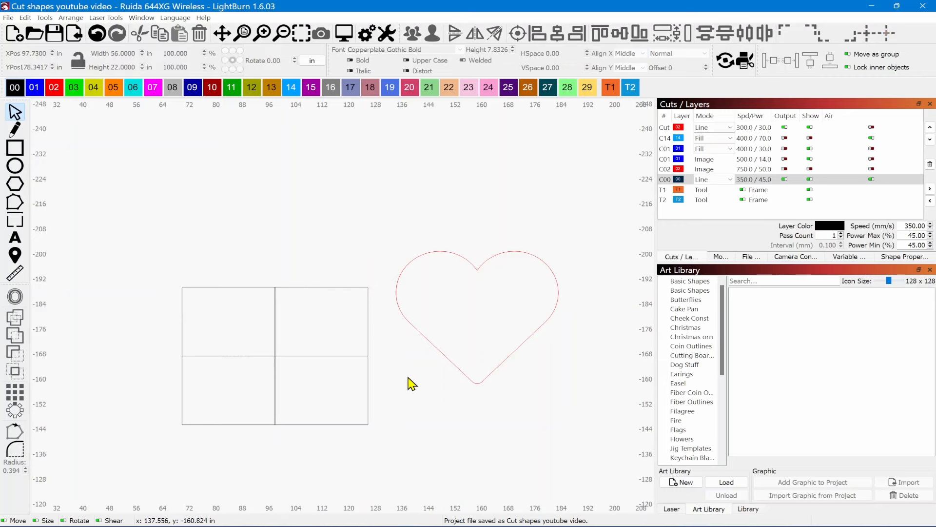
# - Move the heart farther away from the two-by-two grid and group the four rectangles
pyautogui.click(436, 348)
pyautogui.moveTo(479, 336); pyautogui.dragTo(522, 356)
pyautogui.moveTo(390, 315); pyautogui.dragTo(227, 412)
pyautogui.click(413, 31)
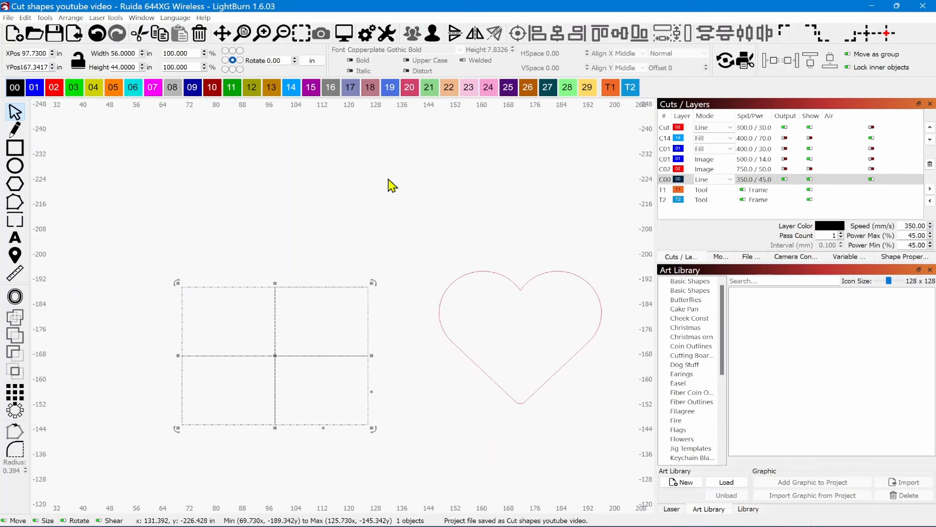
# - Align the centre of the heart outline with the centre of the grouped four-rectangle grid
pyautogui.click(479, 363)
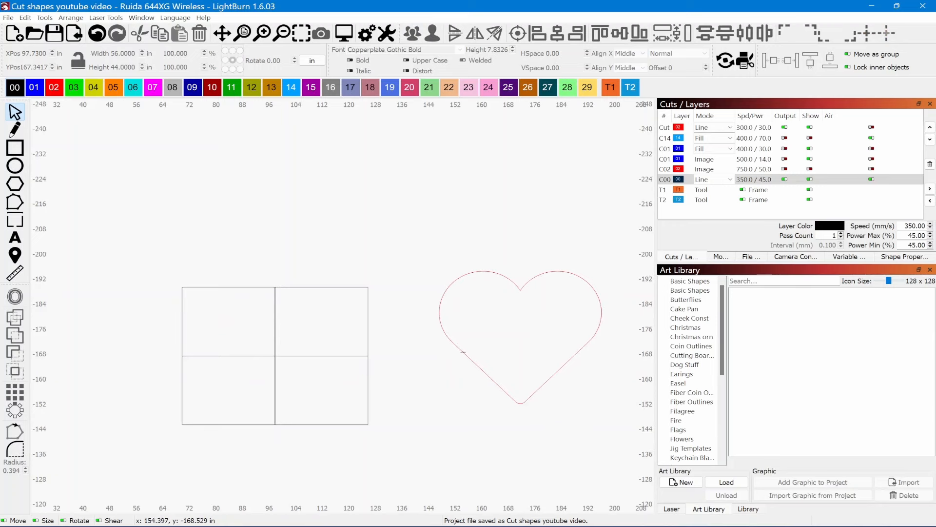
pyautogui.click(462, 352)
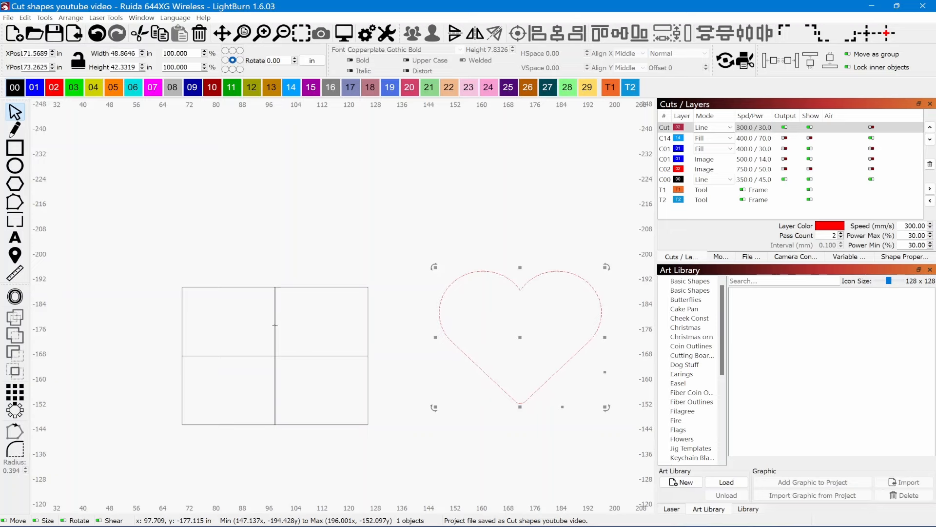
pyautogui.keyDown('shift'); pyautogui.click(275, 325); pyautogui.keyUp('shift')
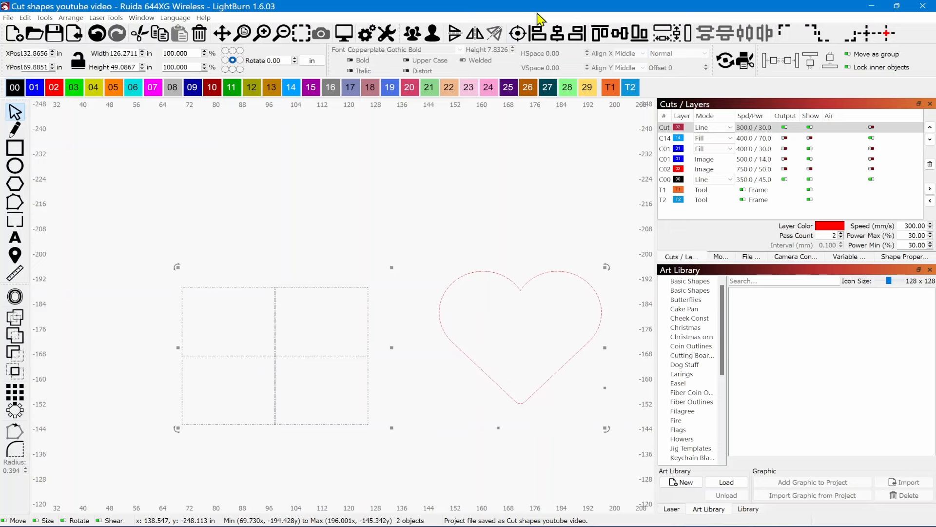
pyautogui.click(516, 36)
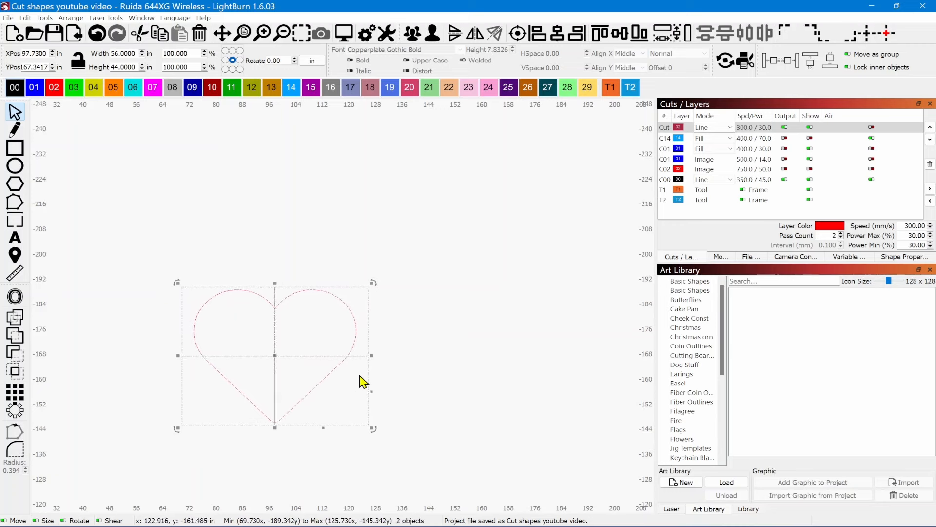
pyautogui.click(428, 347)
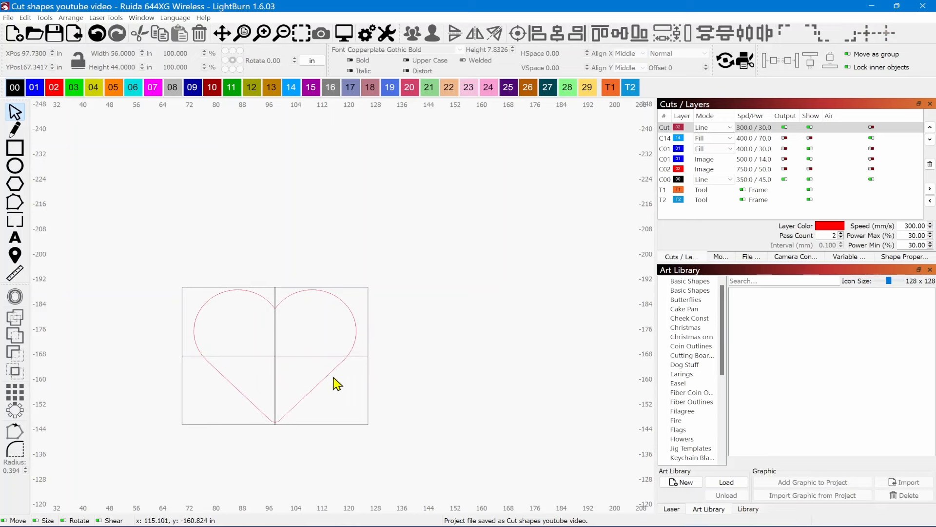
pyautogui.click(267, 302)
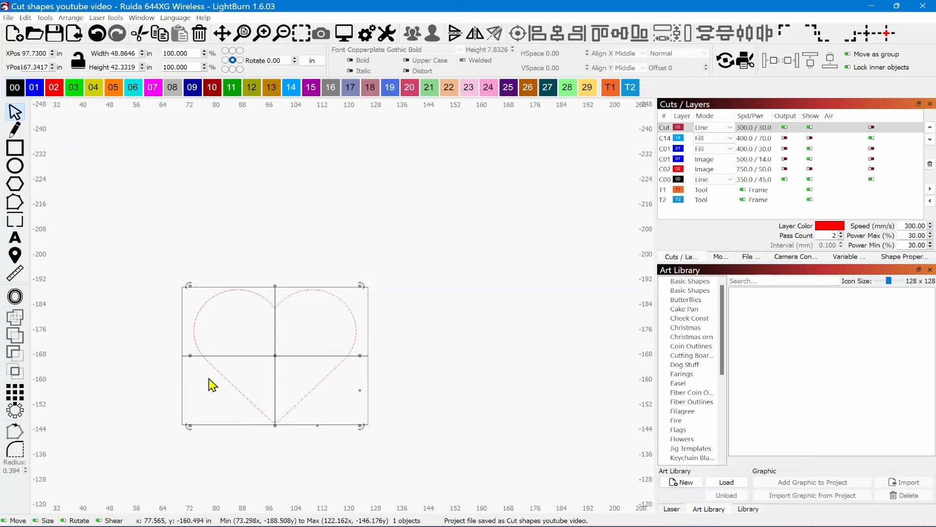
pyautogui.click(479, 325)
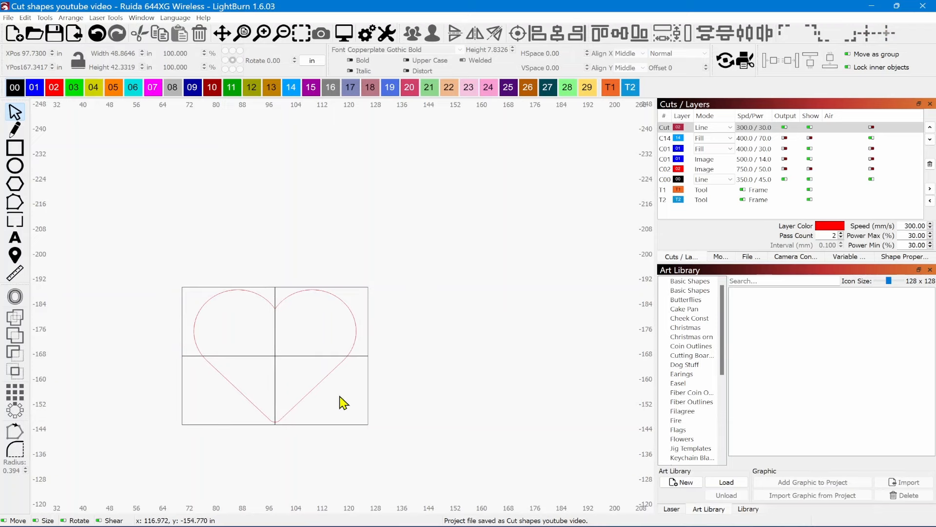
# - Place a copy of the grouped four-rectangle grid directly above the heart layout
pyautogui.scroll(-1, 460, 324)
pyautogui.scroll(-1, 460, 330)
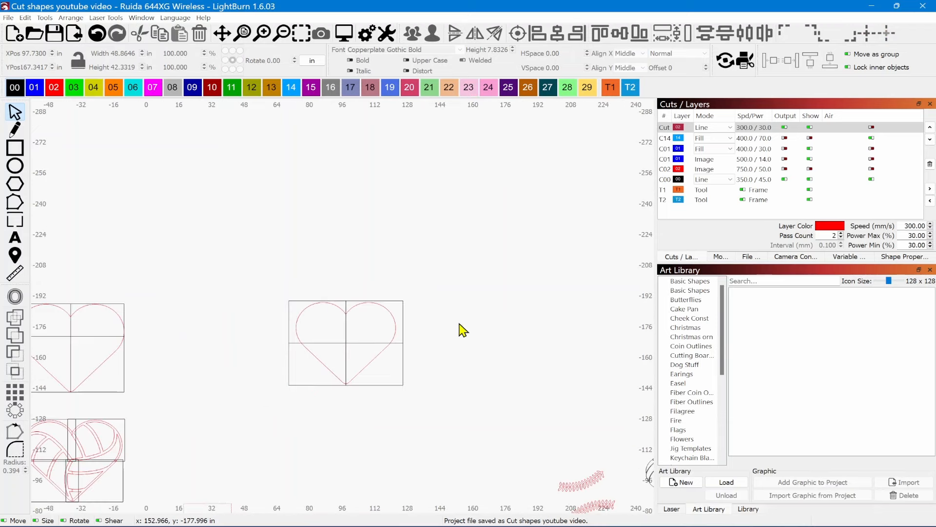
pyautogui.click(404, 372)
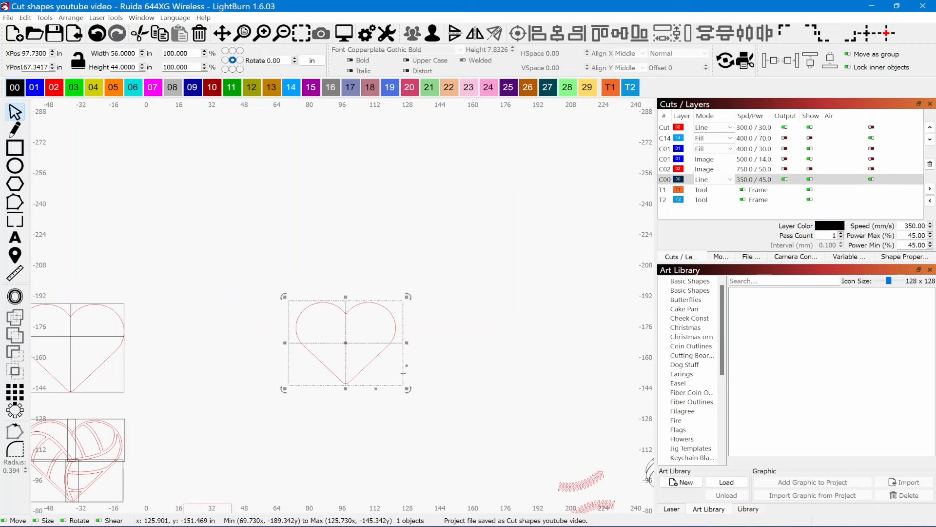
pyautogui.moveTo(403, 374); pyautogui.dragTo(403, 281)
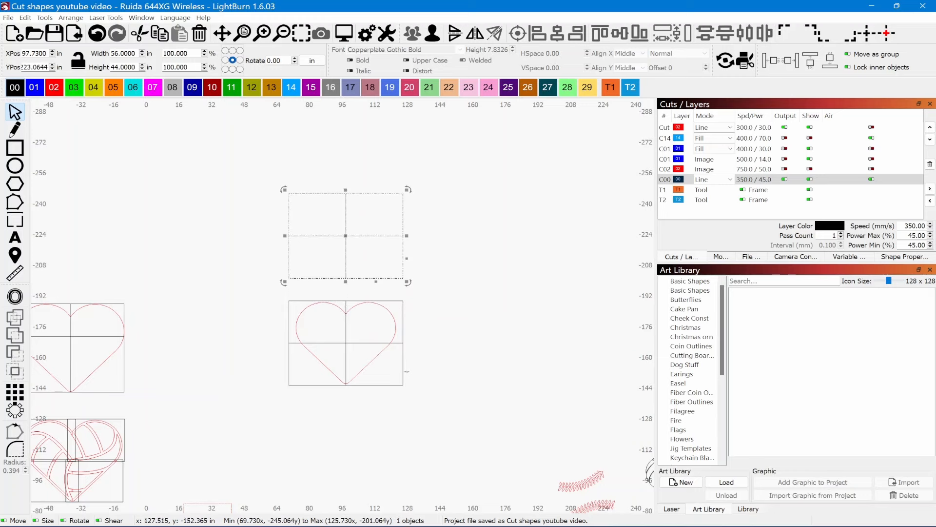
pyautogui.click(485, 311)
pyautogui.scroll(2, 479, 314)
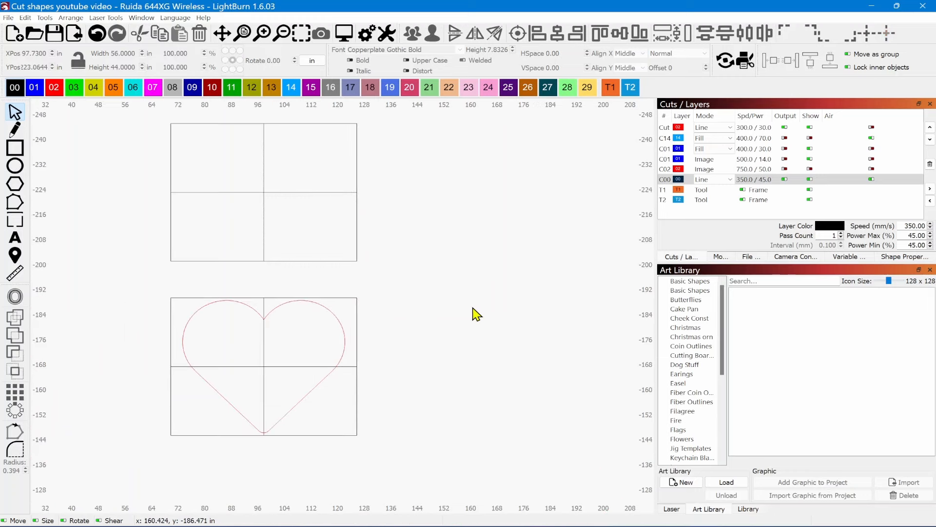
pyautogui.moveTo(469, 313); pyautogui.dragTo(505, 315)
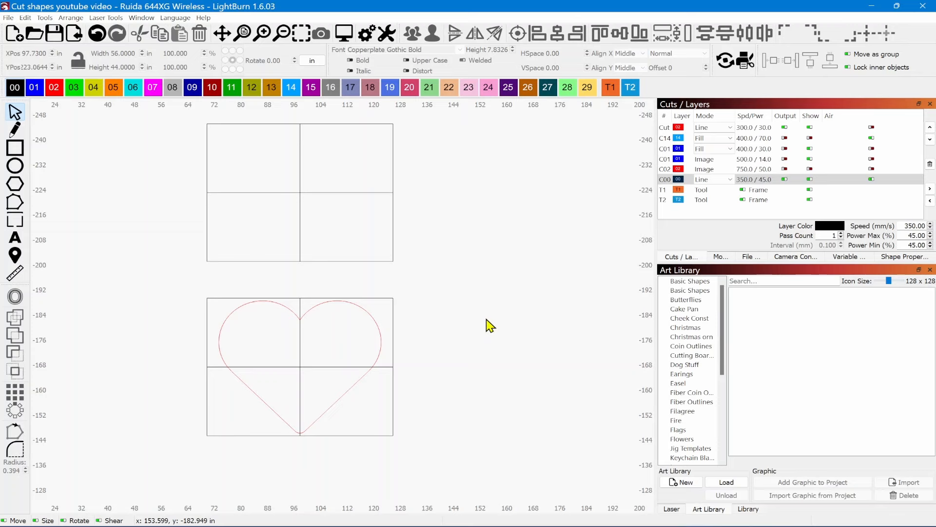
# - Ungroup the four-rectangle grid around the heart into individual rectangles
pyautogui.click(395, 358)
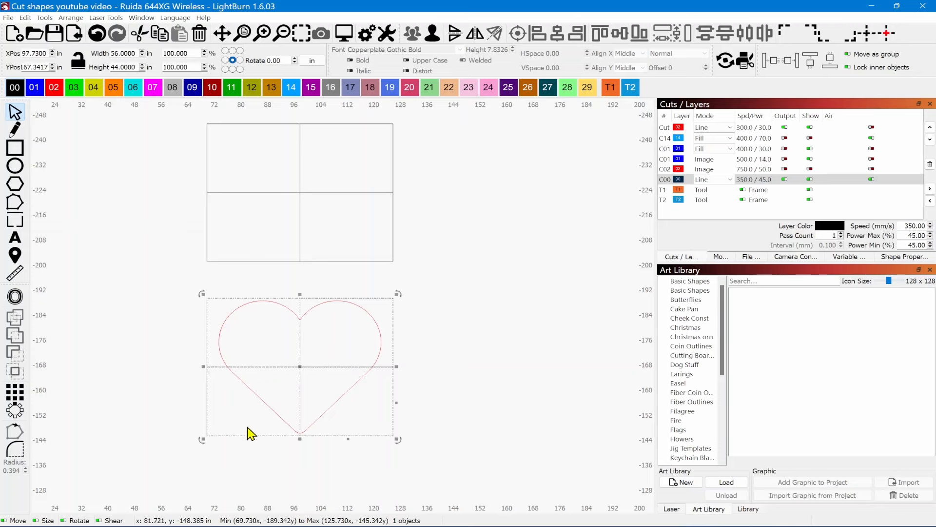
pyautogui.click(478, 305)
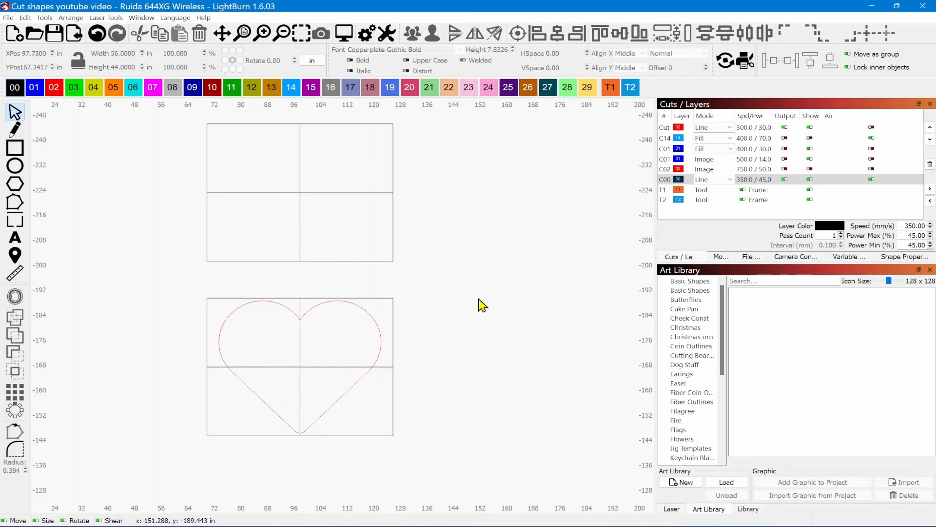
pyautogui.click(393, 319)
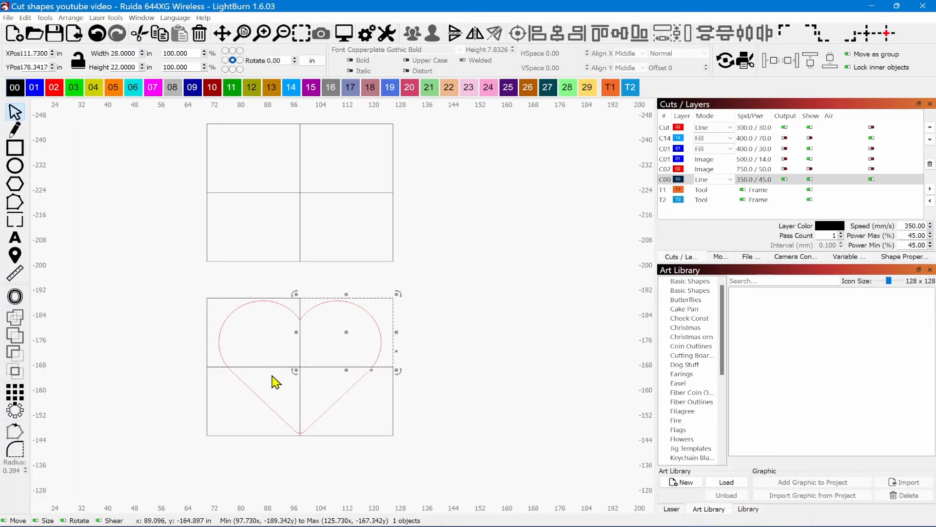
pyautogui.click(531, 373)
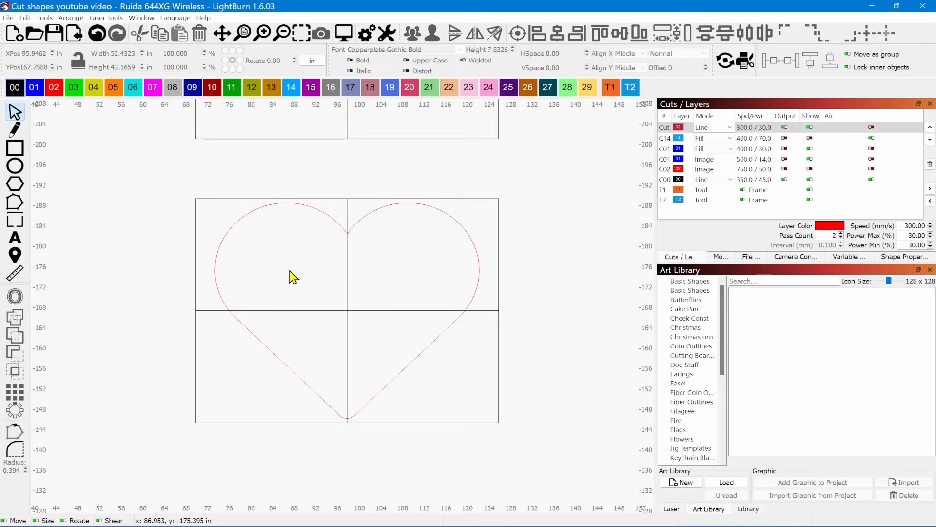
pyautogui.click(317, 208)
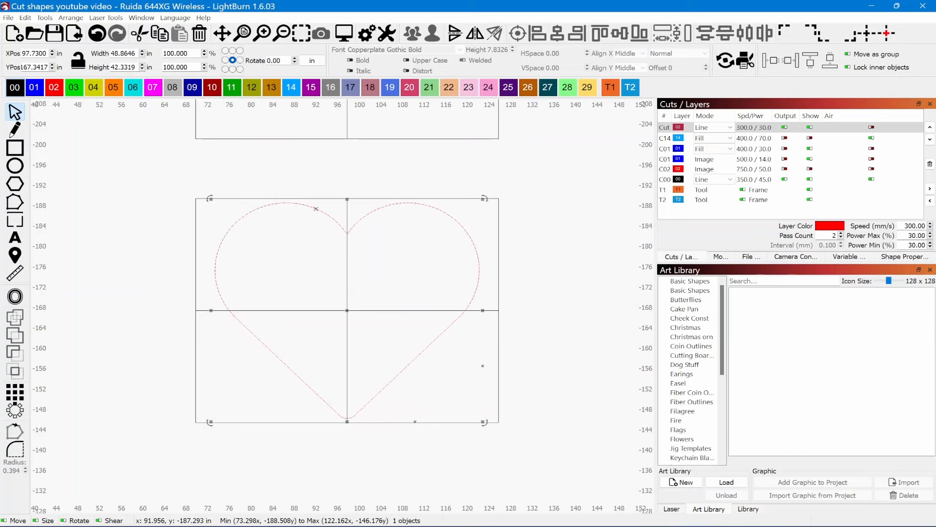
pyautogui.click(264, 311)
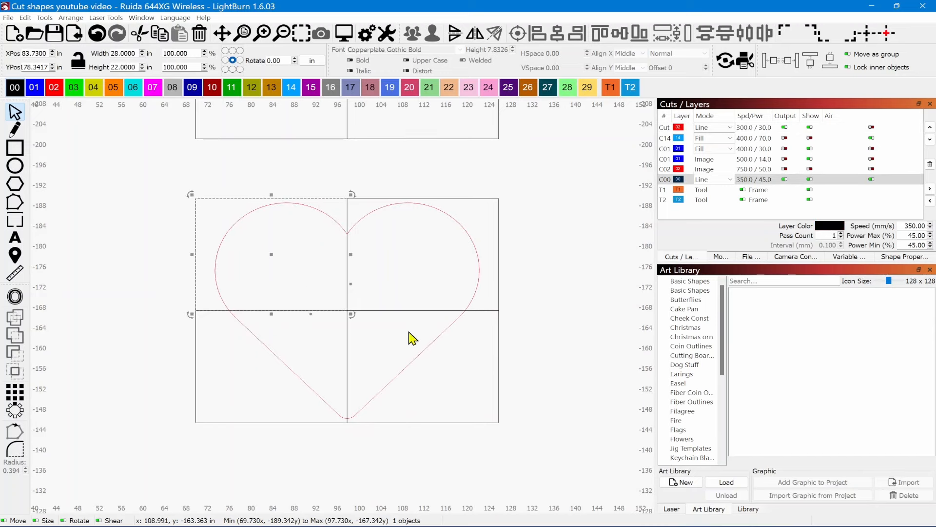
pyautogui.click(160, 266)
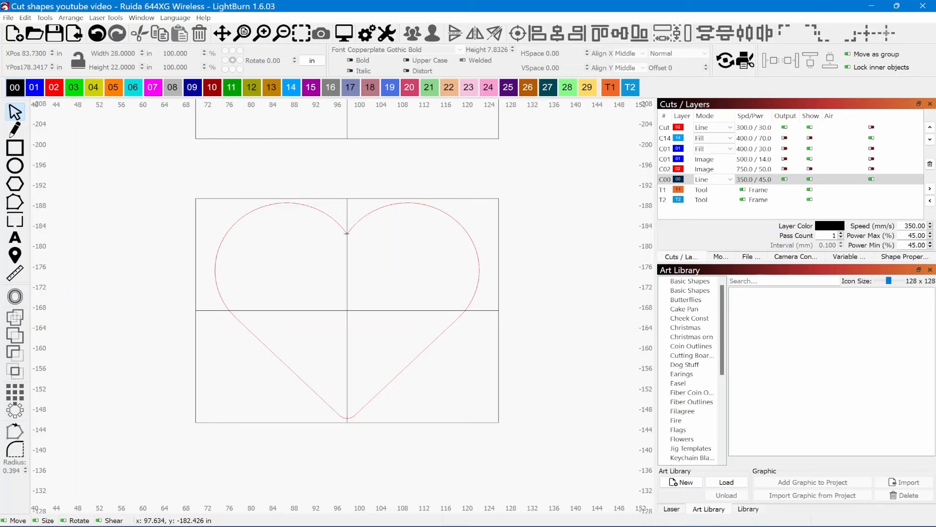
pyautogui.click(324, 213)
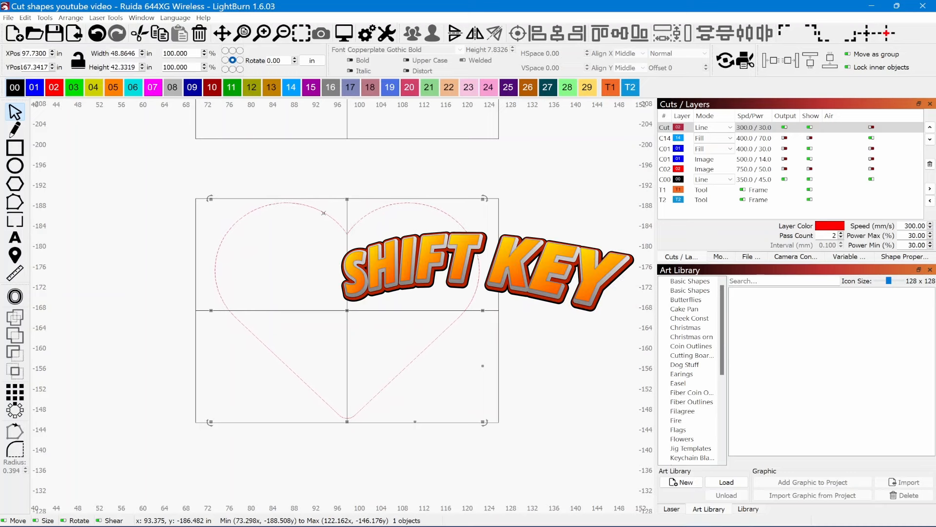
pyautogui.keyDown('shift'); pyautogui.click(321, 198); pyautogui.keyUp('shift')
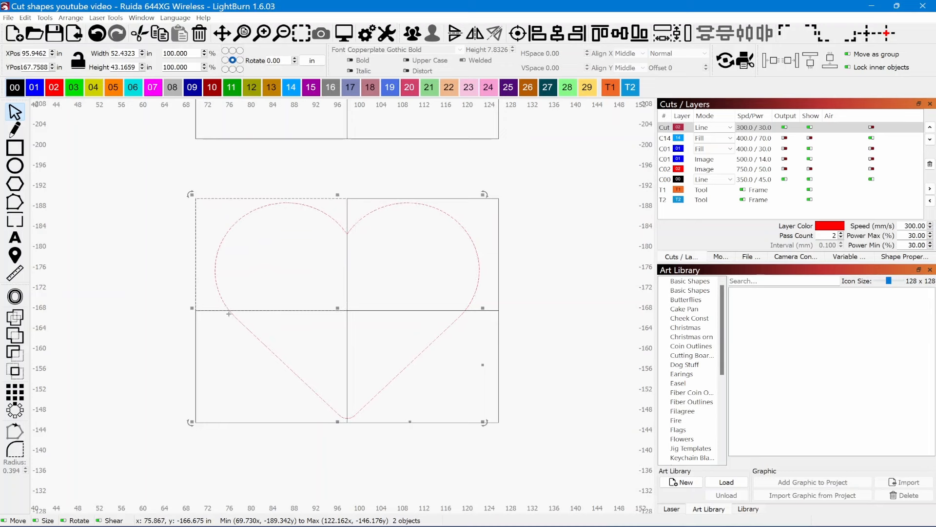
pyautogui.click(259, 257)
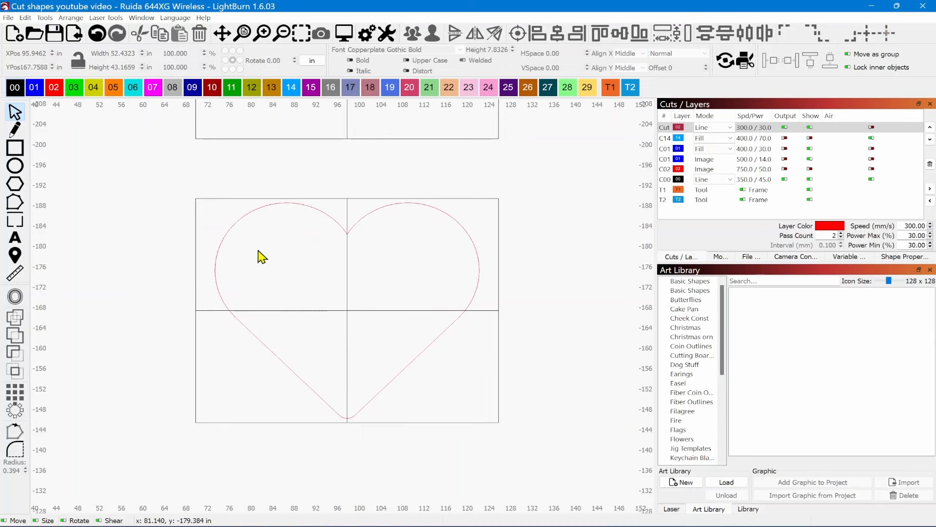
pyautogui.click(222, 199)
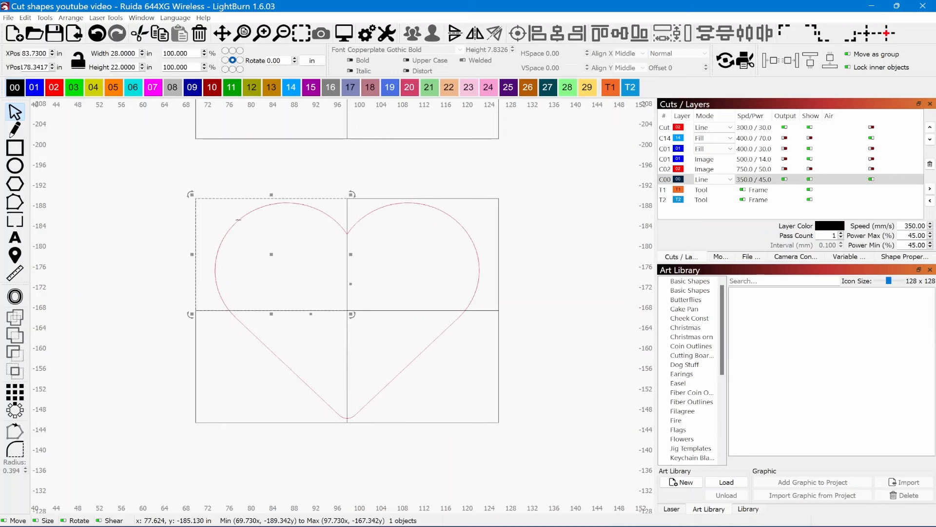
pyautogui.click(272, 241)
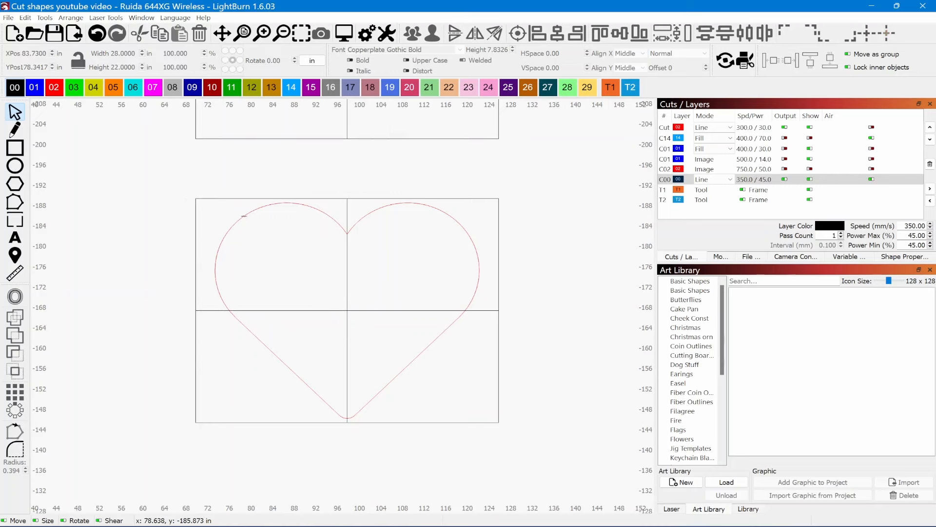
# - Use Cut Shapes to split the heart outline with the grid's upper-left rectangle
pyautogui.click(244, 216)
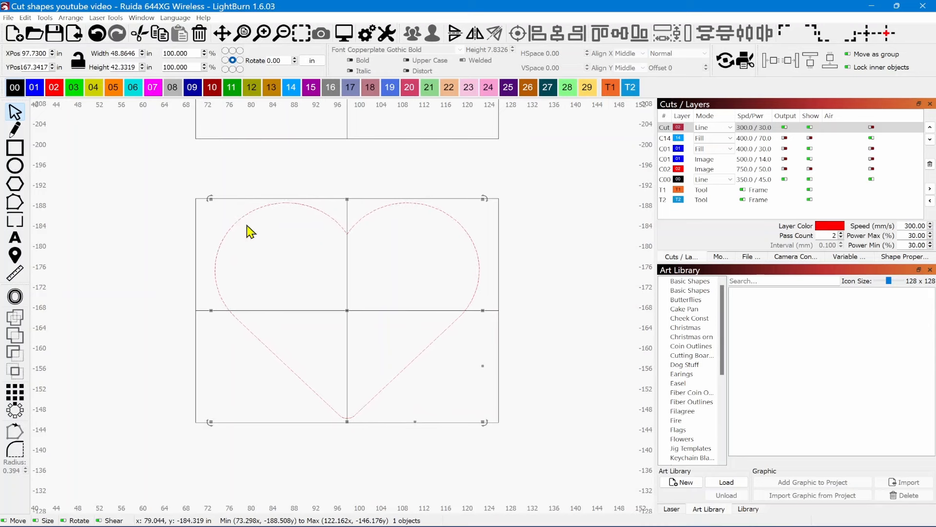
pyautogui.keyDown('shift'); pyautogui.click(243, 199); pyautogui.keyUp('shift')
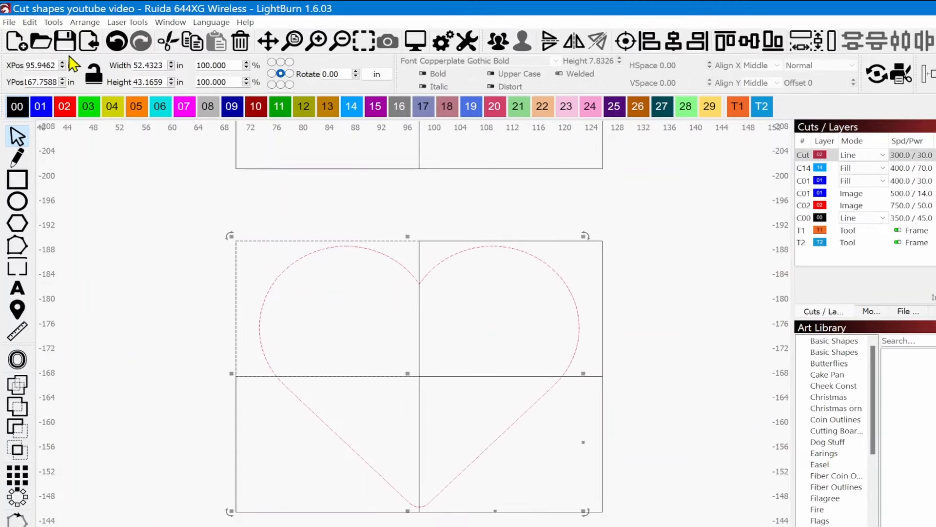
pyautogui.click(54, 23)
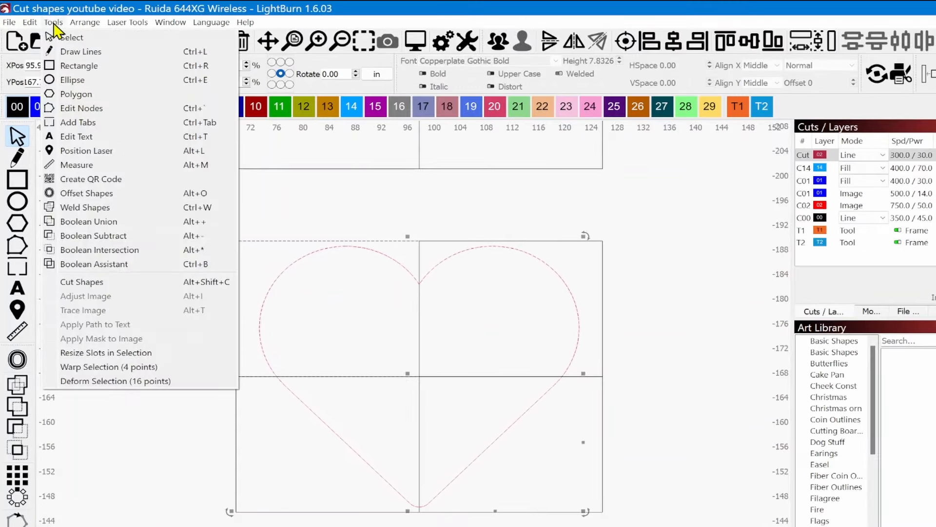
pyautogui.click(91, 286)
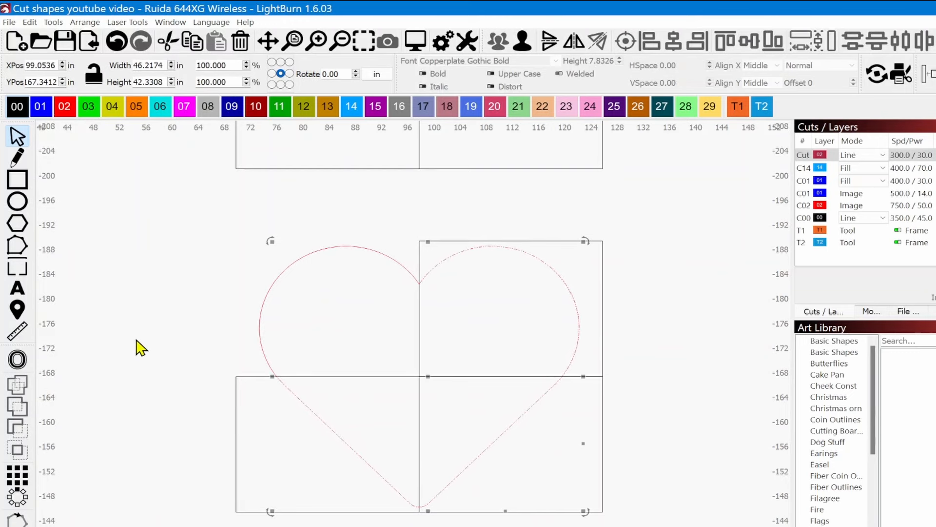
pyautogui.click(148, 320)
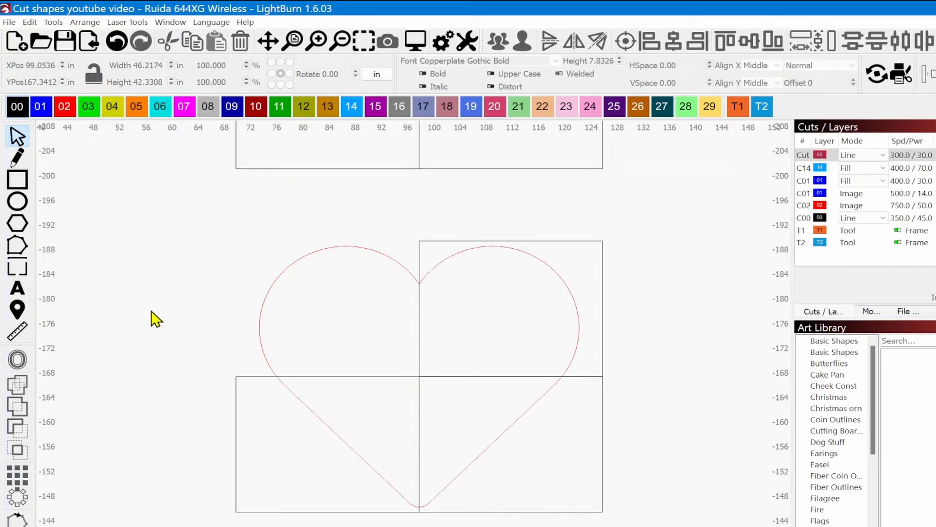
# - Move the heart's cut upper-left piece about 7.6 inches left and 6.6 inches up, away from the grid
pyautogui.click(285, 268)
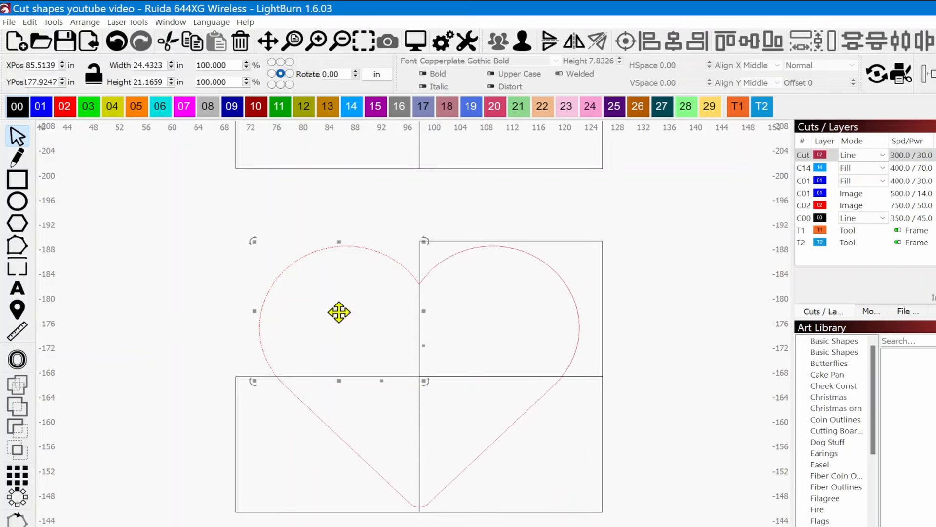
pyautogui.moveTo(338, 313); pyautogui.dragTo(291, 278)
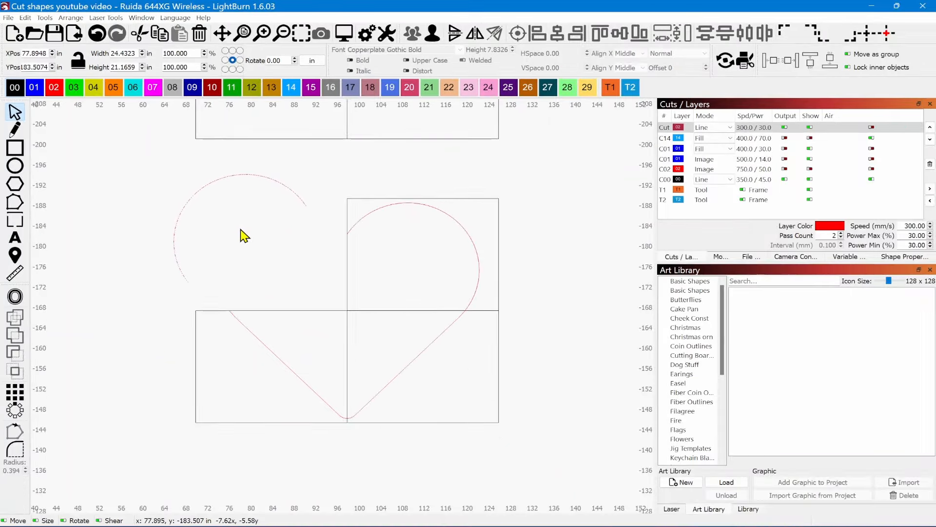
pyautogui.moveTo(244, 235); pyautogui.dragTo(241, 227)
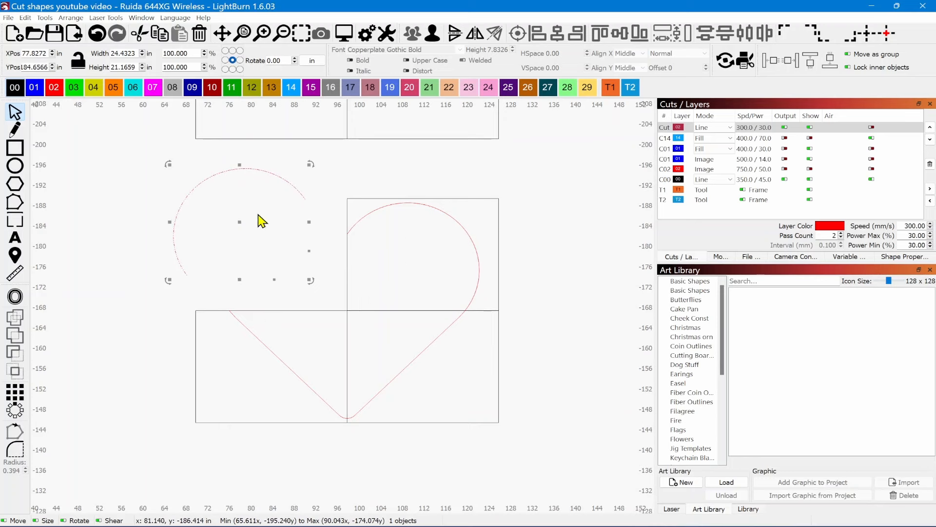
pyautogui.moveTo(257, 216); pyautogui.dragTo(264, 296)
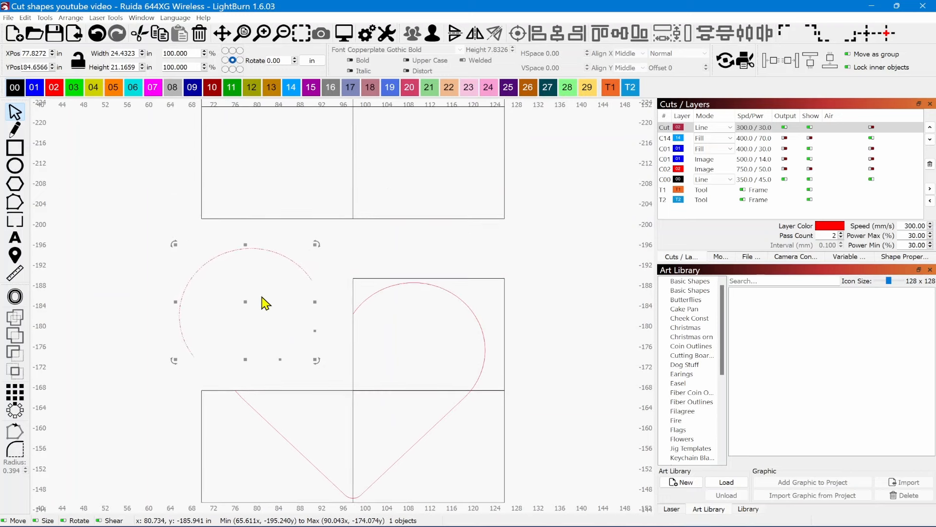
# - Undo the moves of the upper-left heart piece and the cut with the upper-left rectangle
pyautogui.hotkey('ctrl', 'z')
pyautogui.hotkey('ctrl', 'z')
pyautogui.hotkey('ctrl', 'z')
pyautogui.hotkey('ctrl', 'z')
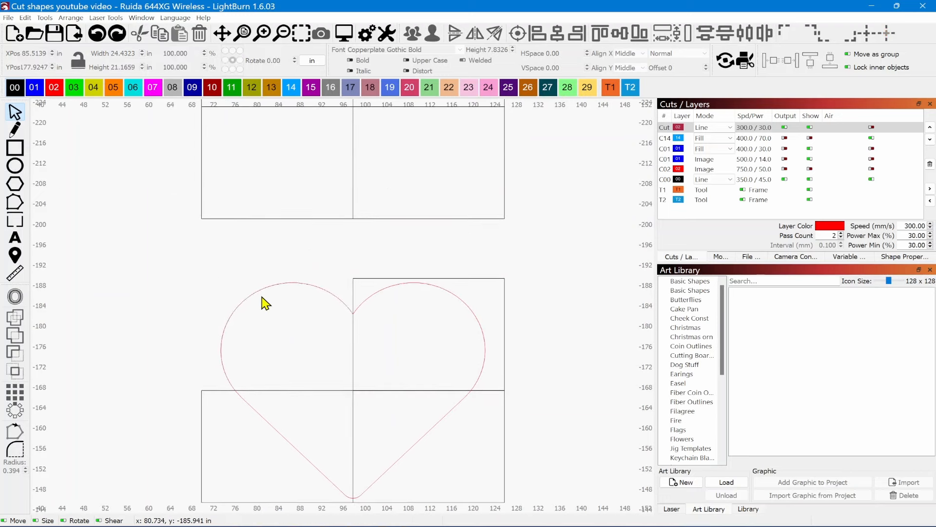
pyautogui.click(262, 344)
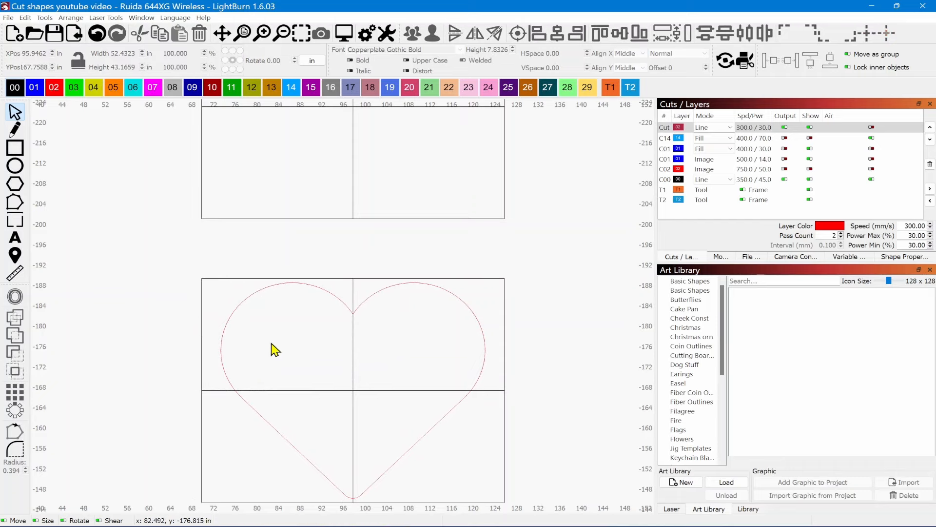
# - Use Cut Shapes to split the heart with the lower-right rectangle, and move the cut piece down and to the right of the grid
pyautogui.moveTo(432, 474); pyautogui.dragTo(396, 399)
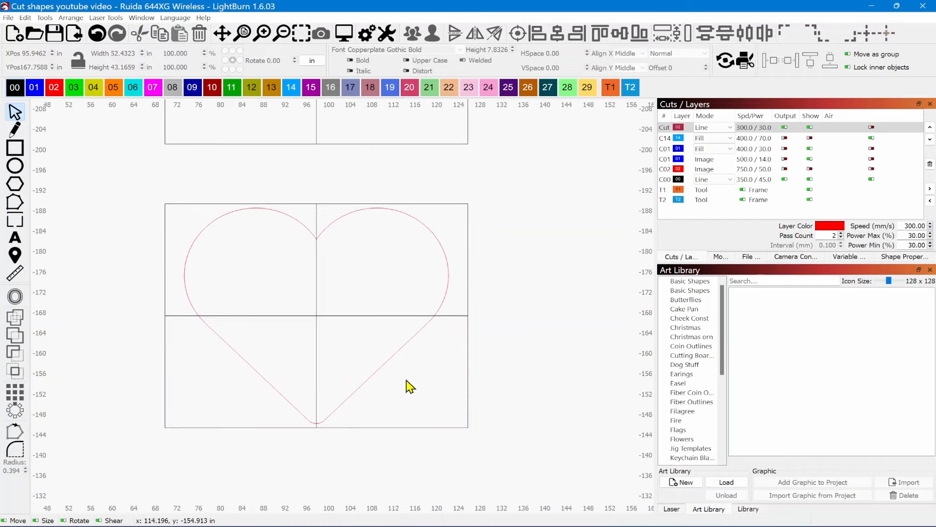
pyautogui.click(388, 359)
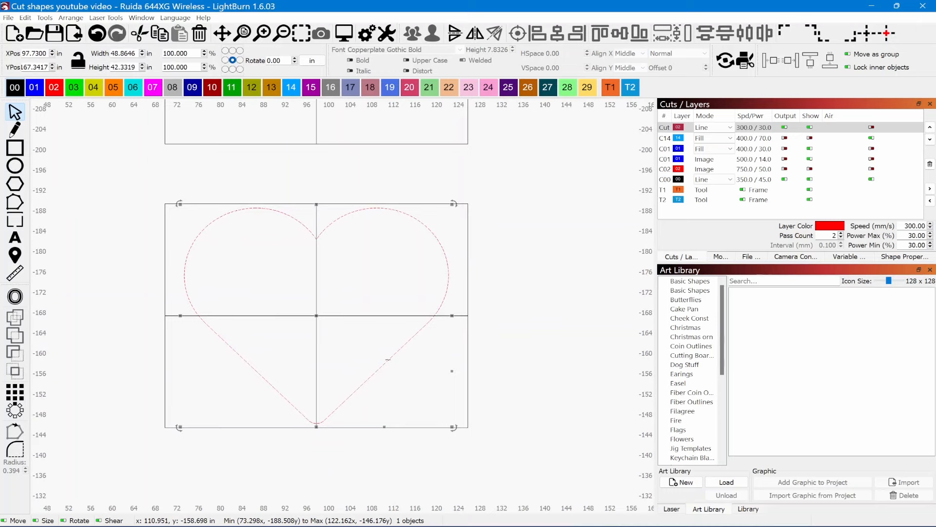
pyautogui.keyDown('shift'); pyautogui.click(467, 379); pyautogui.keyUp('shift')
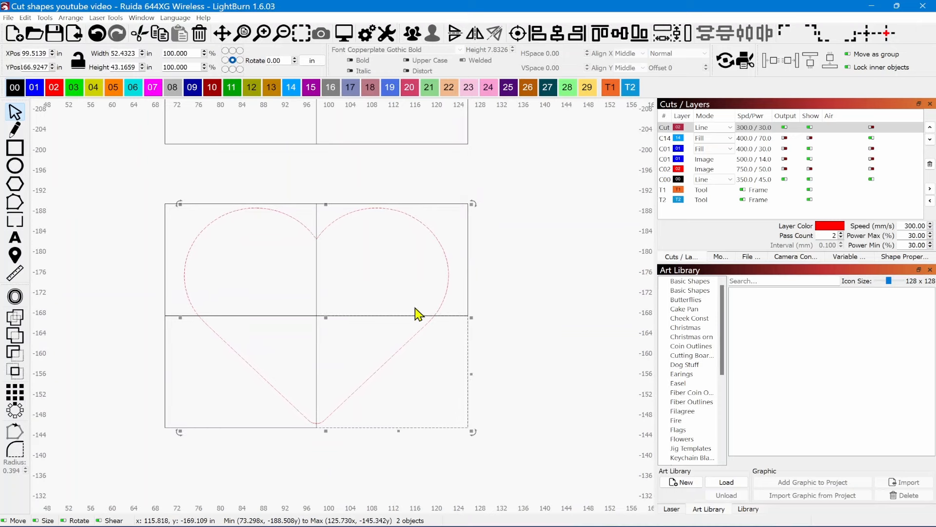
pyautogui.click(45, 18)
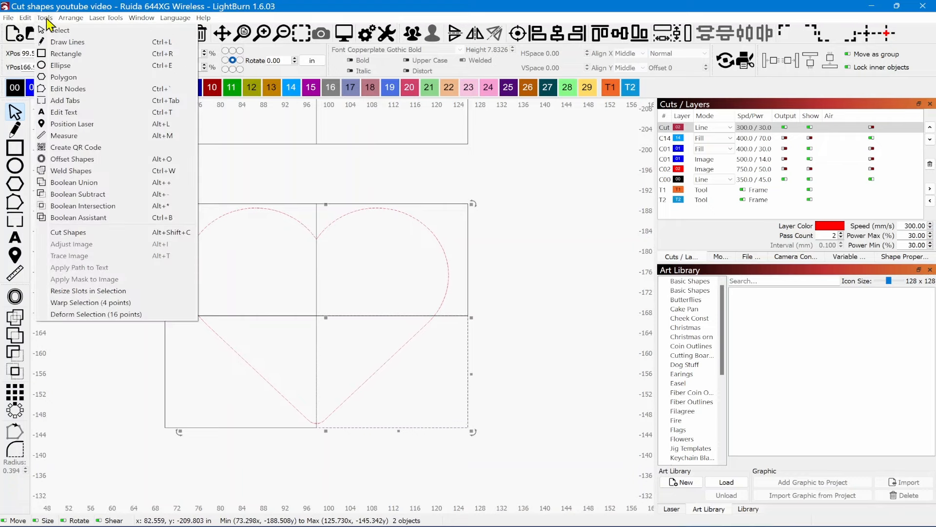
pyautogui.click(68, 232)
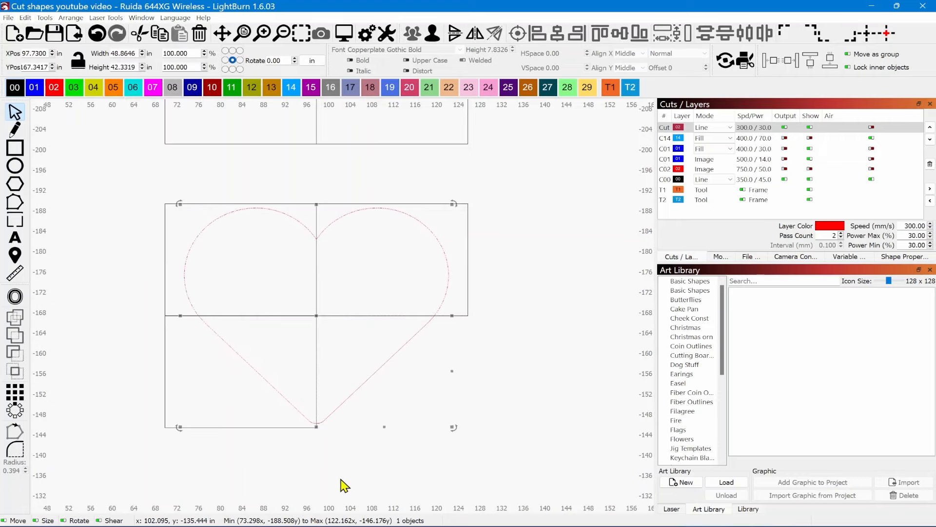
pyautogui.click(397, 391)
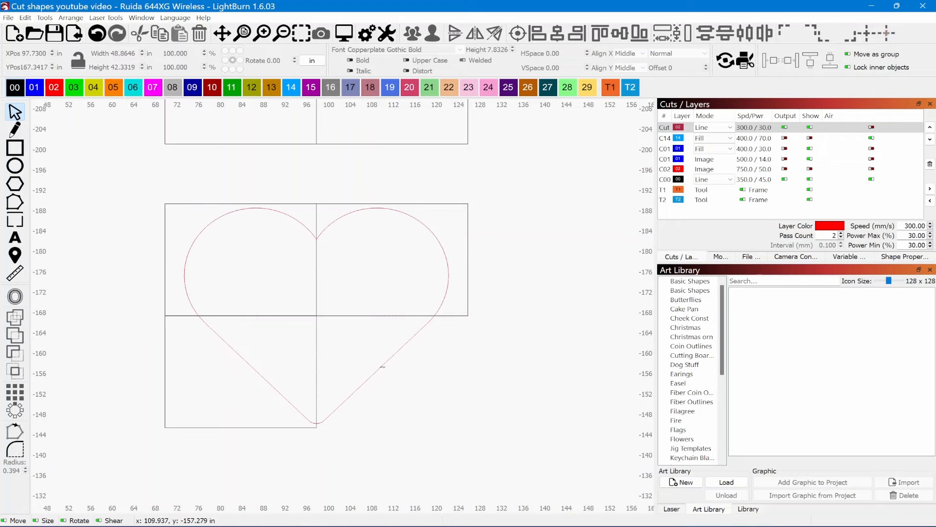
pyautogui.click(382, 365)
pyautogui.moveTo(378, 369); pyautogui.dragTo(437, 413)
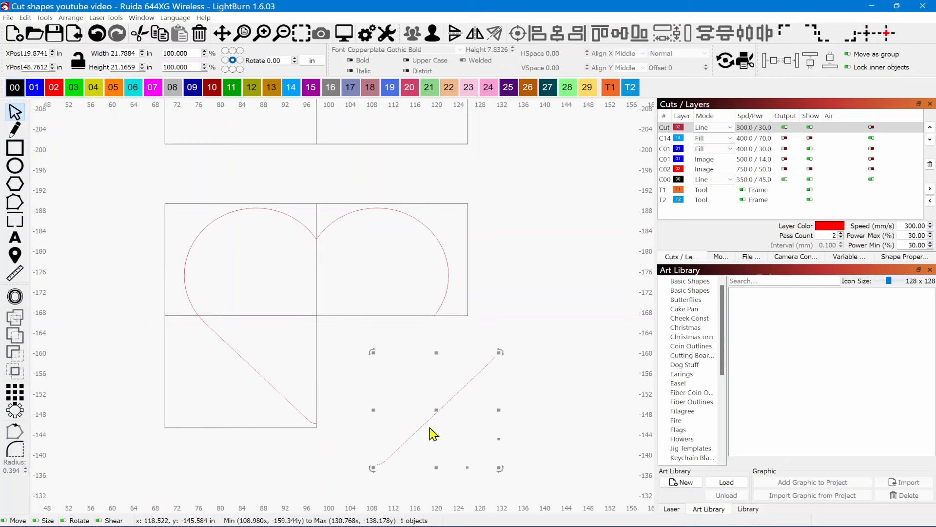
# - Undo the move of the lower-right heart piece and the cut with the lower-right rectangle
pyautogui.hotkey('ctrl', 'z')
pyautogui.hotkey('ctrl', 'z')
pyautogui.hotkey('ctrl', 'z')
pyautogui.hotkey('ctrl', 'z')
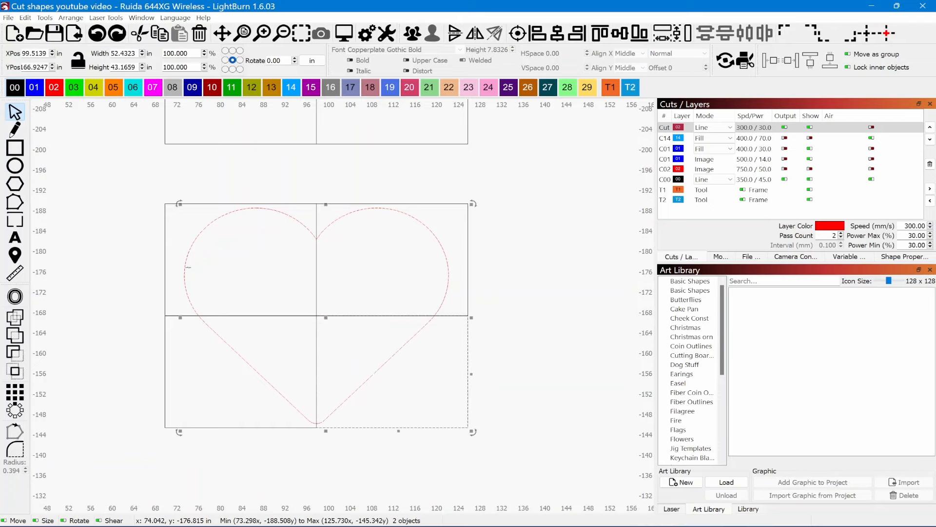
# - Examine the spare four-rectangle grid above and compare it with the heart layout below
pyautogui.scroll(1, 264, 295)
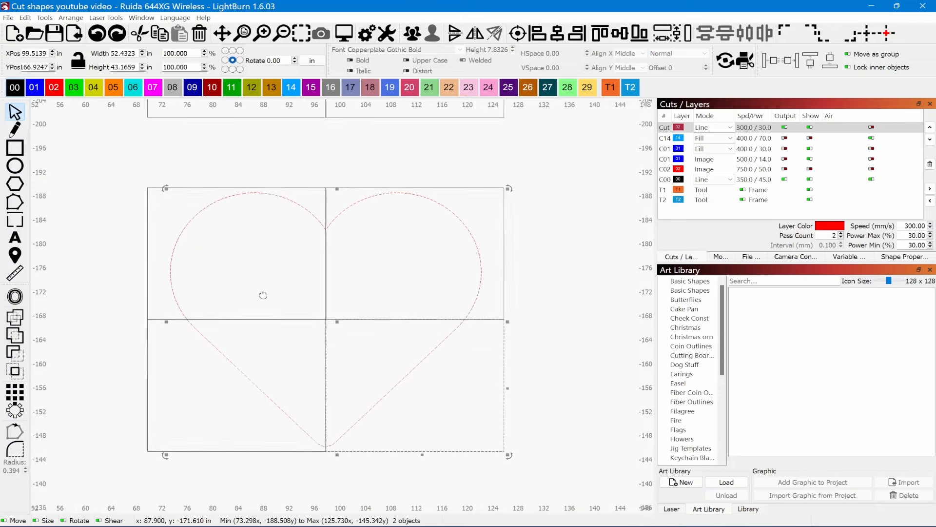
pyautogui.moveTo(263, 295); pyautogui.dragTo(253, 347)
pyautogui.scroll(-1, 253, 348)
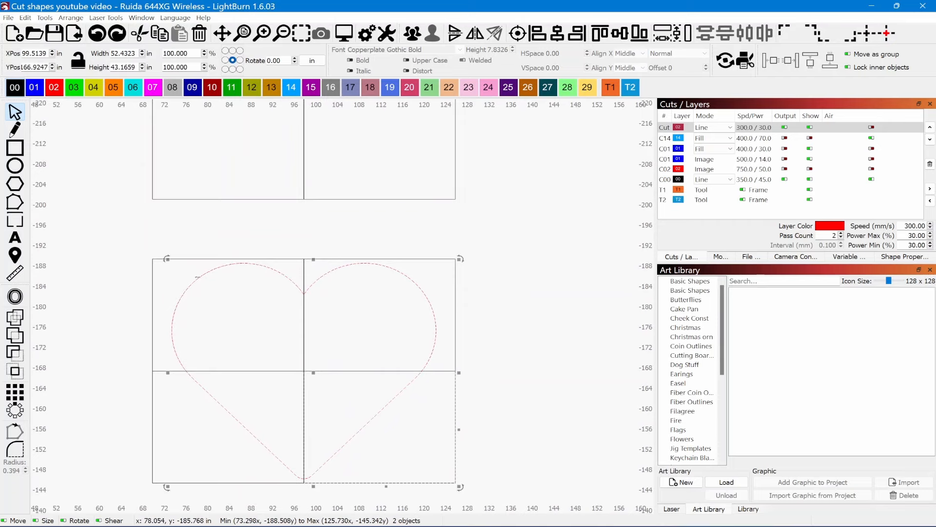
pyautogui.moveTo(216, 315); pyautogui.dragTo(219, 340)
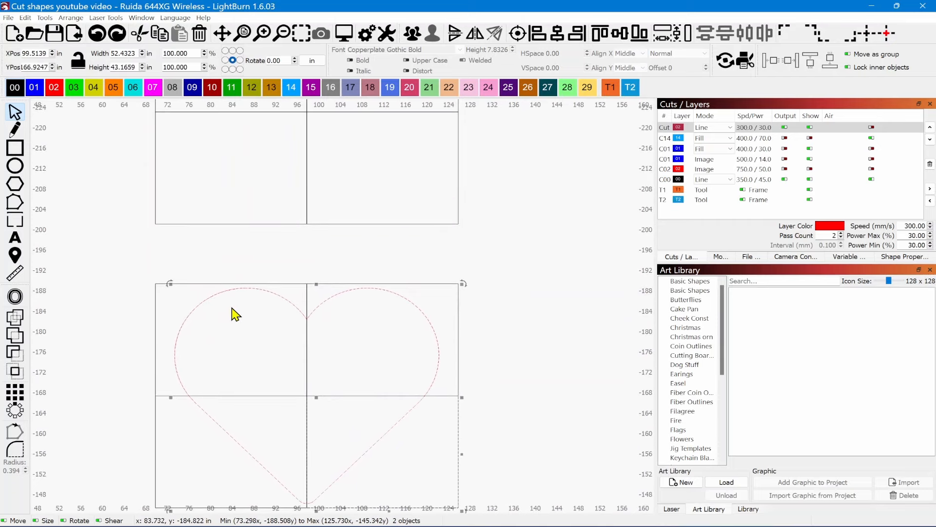
pyautogui.moveTo(274, 253); pyautogui.dragTo(315, 302)
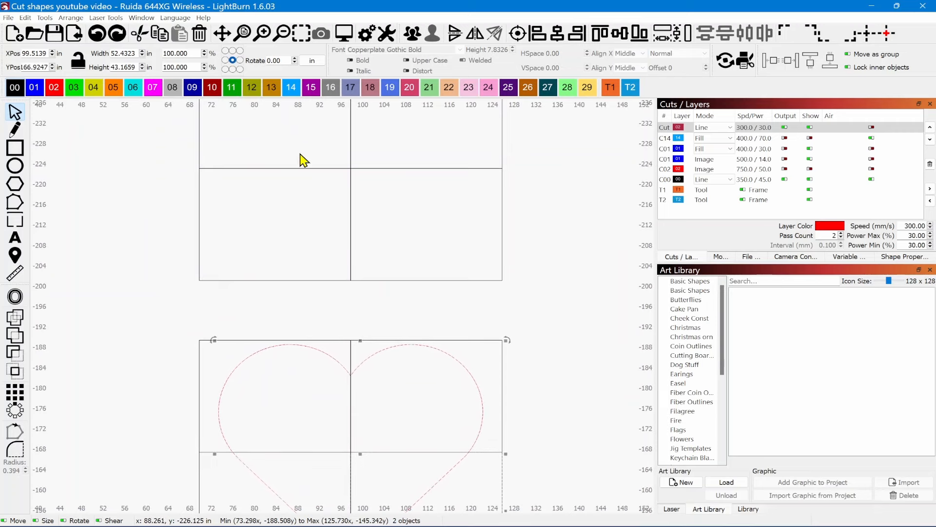
pyautogui.scroll(2, 276, 181)
pyautogui.scroll(-2, 257, 188)
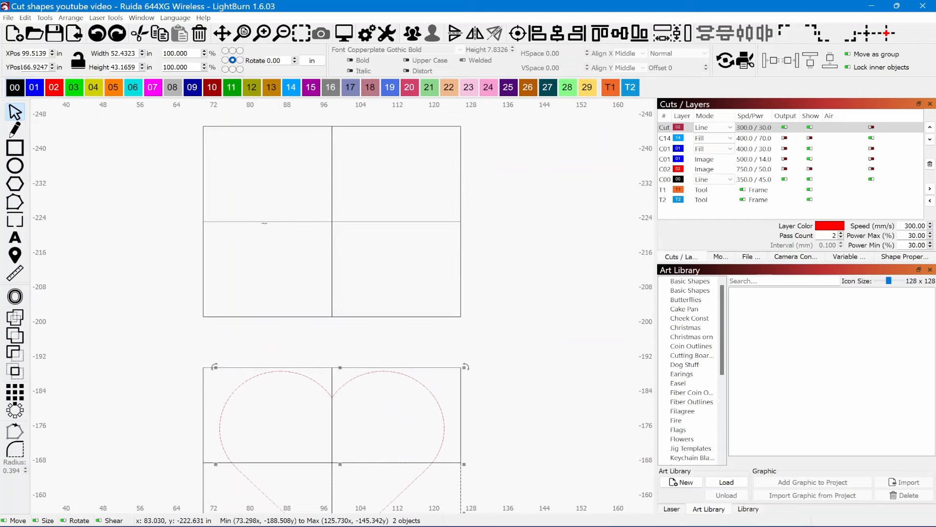
pyautogui.scroll(-2, 225, 245)
pyautogui.scroll(1, 230, 229)
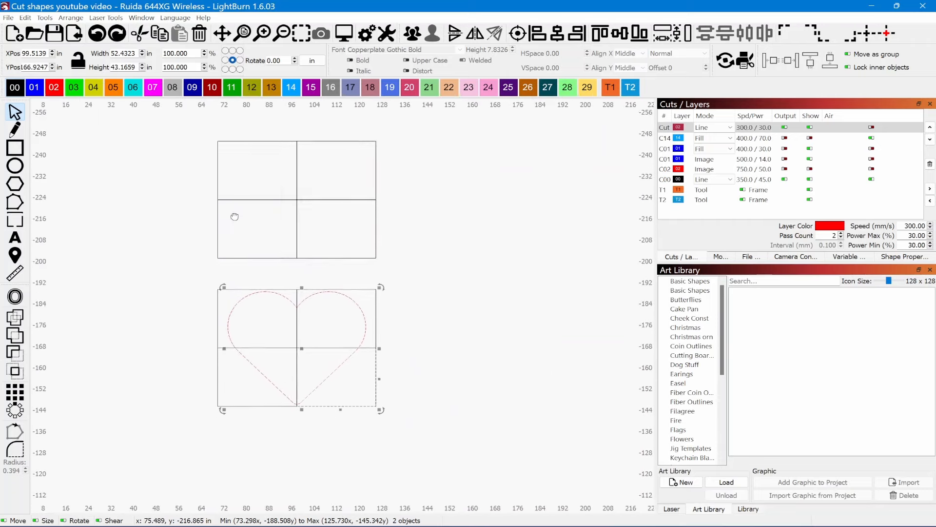
pyautogui.scroll(3, 282, 266)
pyautogui.scroll(1, 283, 277)
pyautogui.moveTo(284, 276); pyautogui.dragTo(298, 136)
# - Use Cut Shapes to split the heart outline with the upper-left rectangle of the layout
pyautogui.click(297, 219)
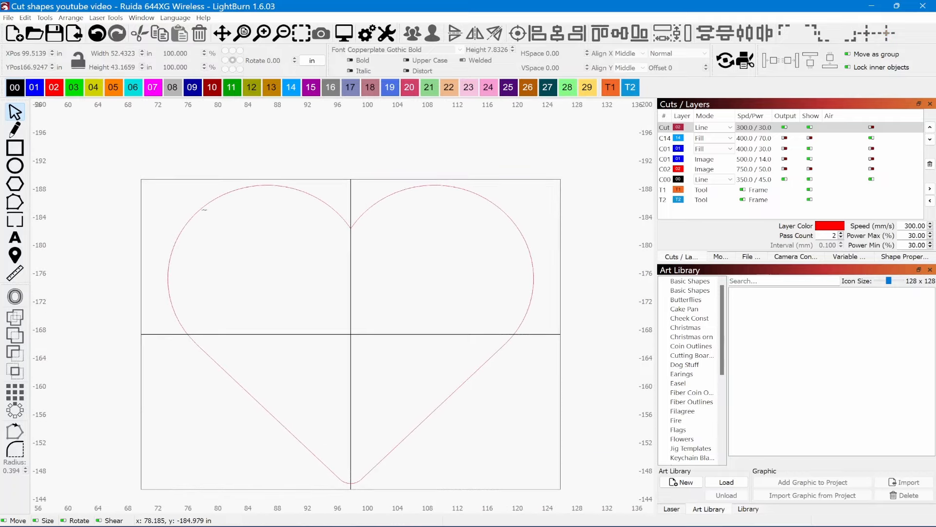
pyautogui.click(202, 206)
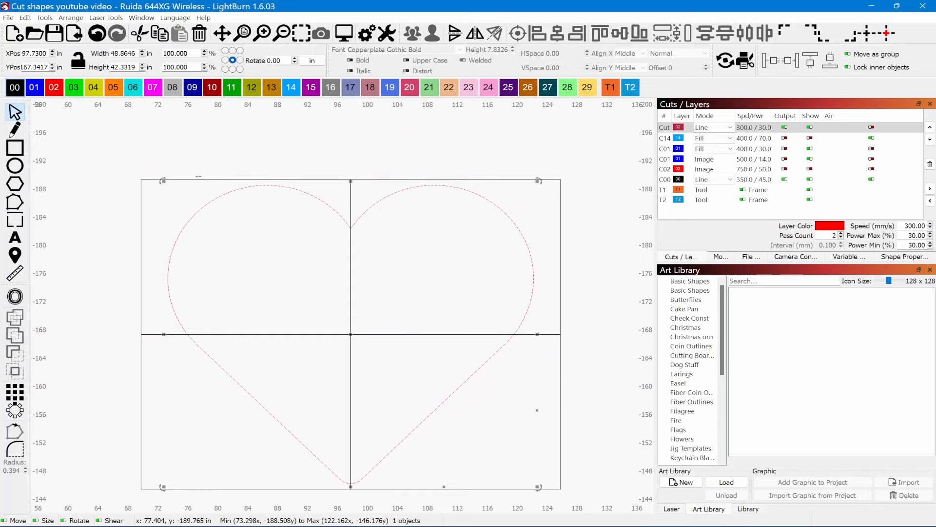
pyautogui.keyDown('shift'); pyautogui.click(199, 179); pyautogui.keyUp('shift')
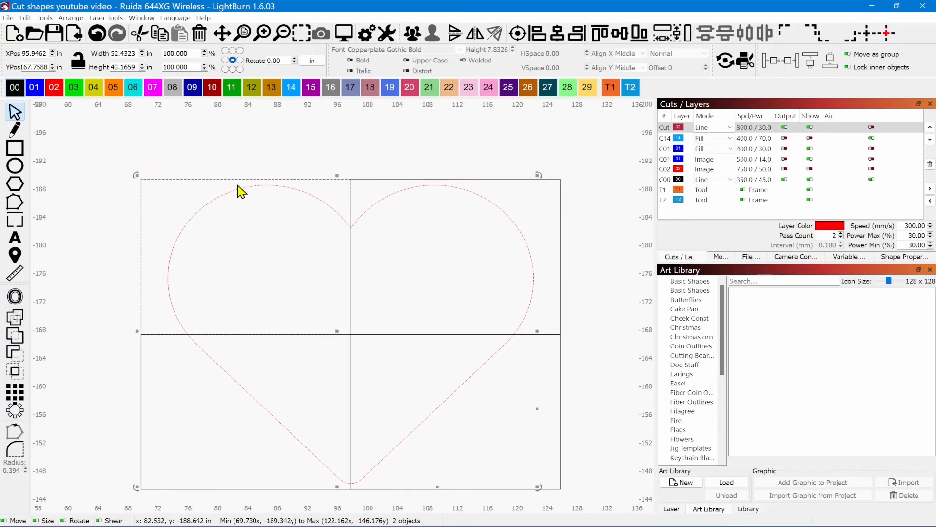
pyautogui.click(45, 18)
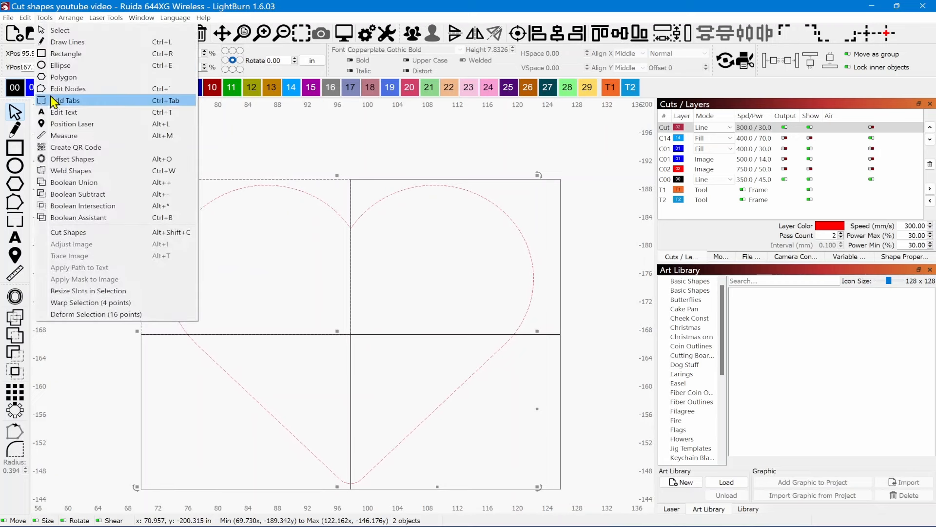
pyautogui.click(69, 233)
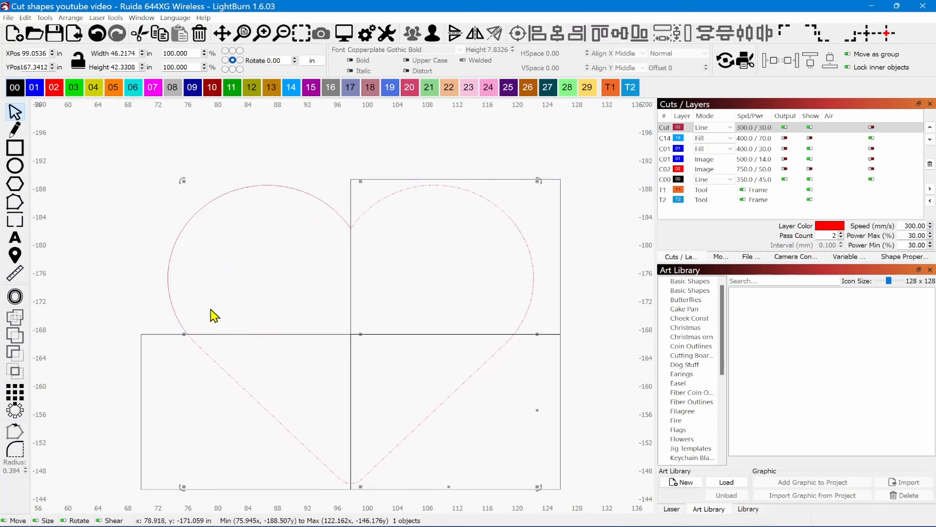
# - Cut the remaining heart outline with the lower-left rectangle using Cut Shapes
pyautogui.moveTo(248, 302); pyautogui.dragTo(274, 201)
pyautogui.click(244, 317)
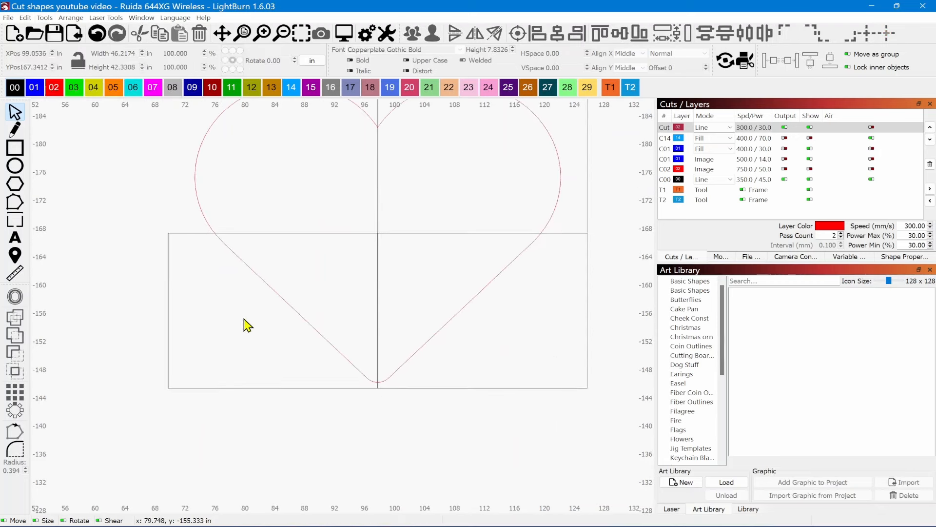
pyautogui.click(287, 303)
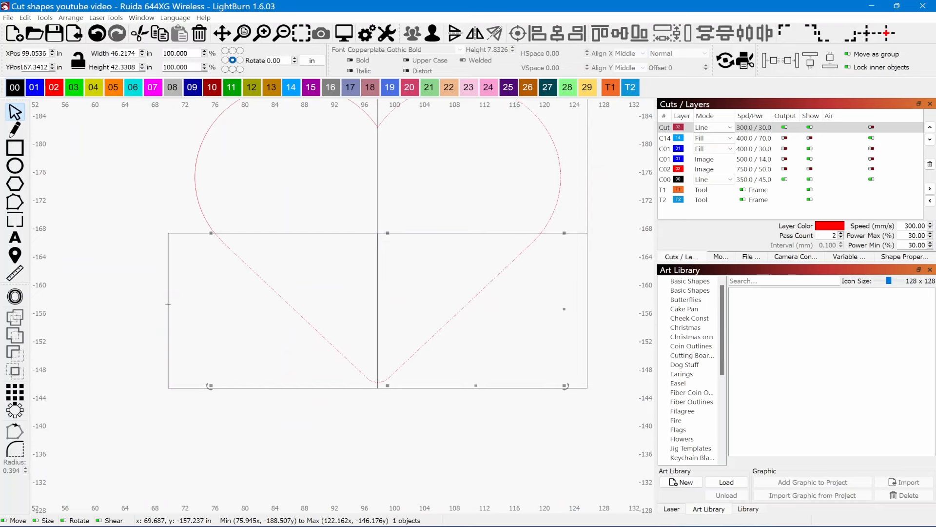
pyautogui.keyDown('shift'); pyautogui.click(168, 304); pyautogui.keyUp('shift')
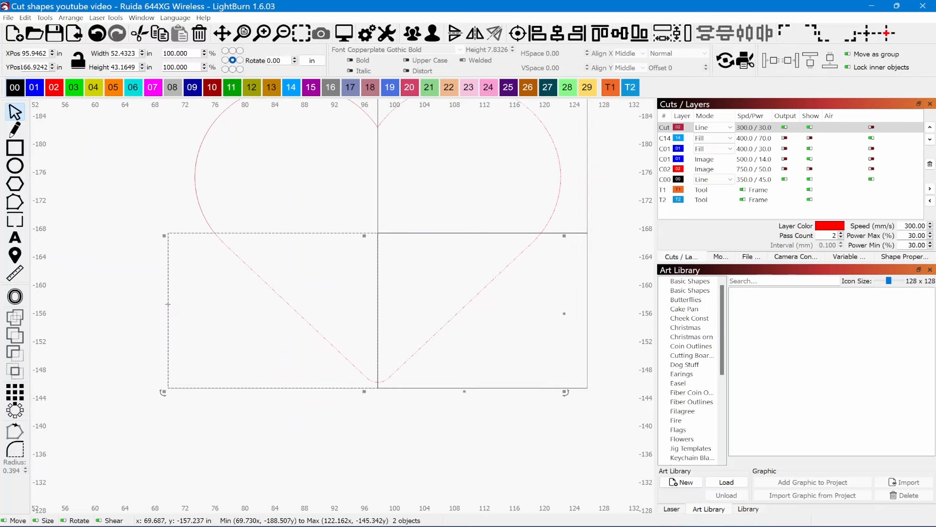
pyautogui.click(48, 18)
pyautogui.click(63, 238)
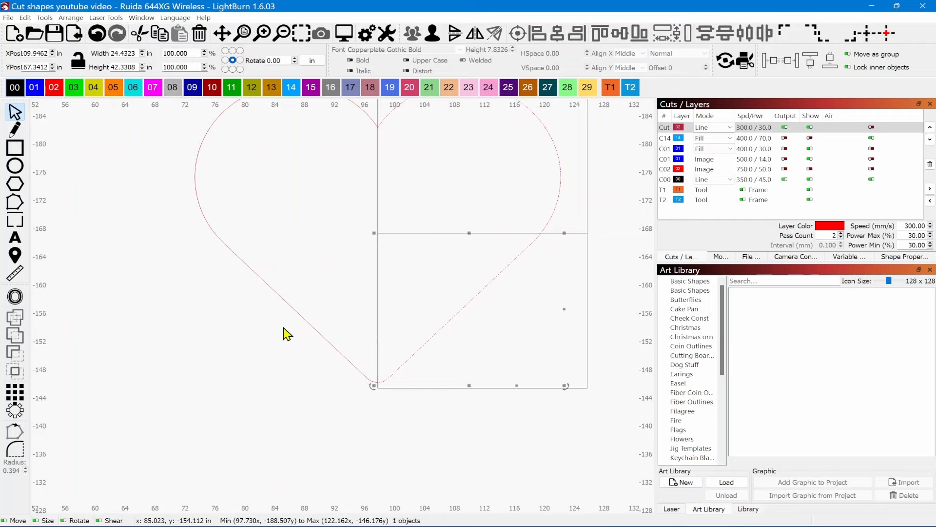
# - Cut the right half of the heart with the lower-right rectangle using Cut Shapes
pyautogui.moveTo(483, 328); pyautogui.dragTo(334, 362)
pyautogui.click(342, 359)
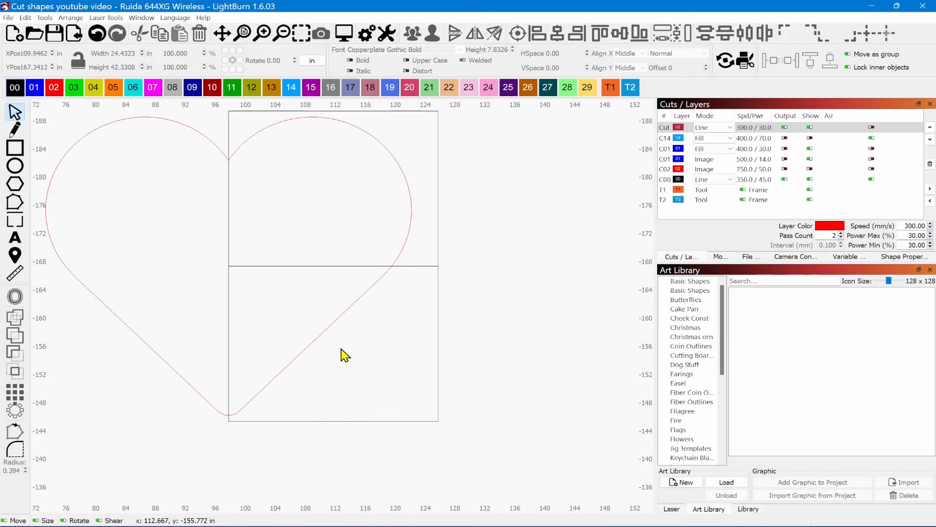
pyautogui.click(333, 323)
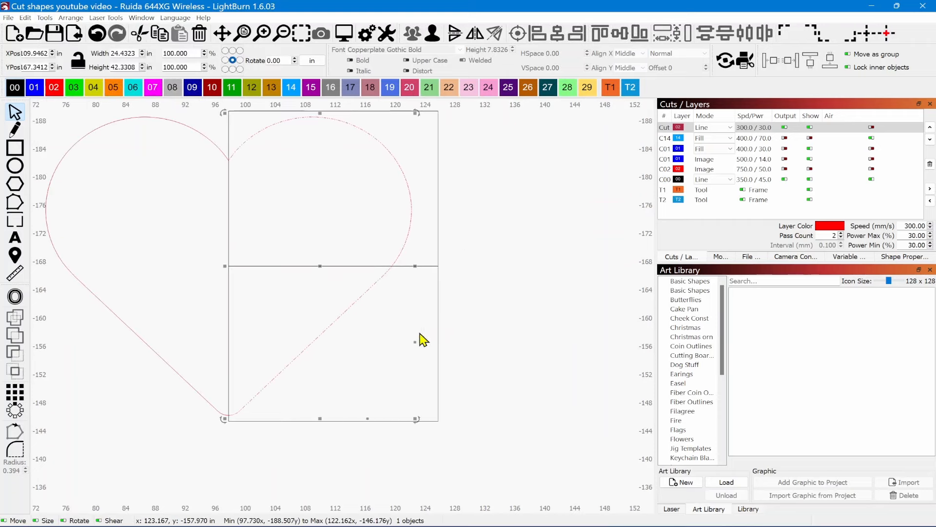
pyautogui.keyDown('shift'); pyautogui.click(438, 342); pyautogui.keyUp('shift')
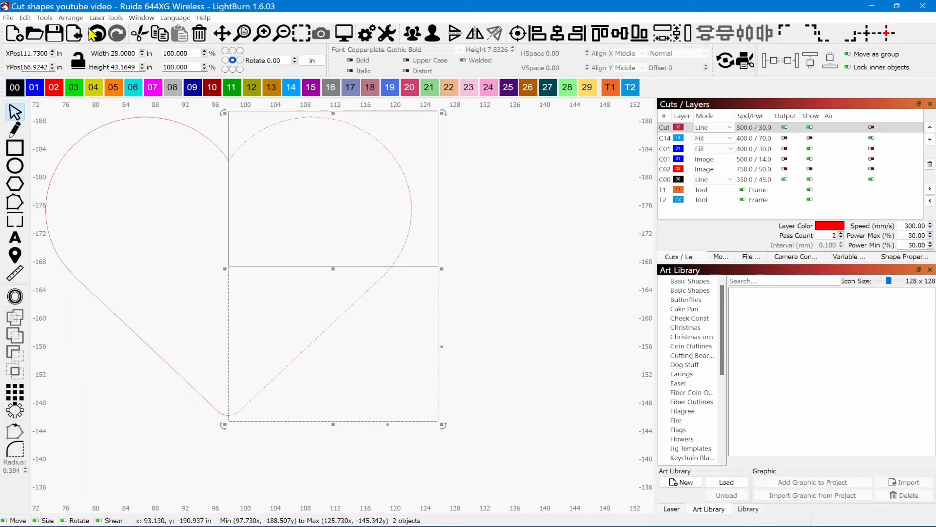
pyautogui.click(44, 18)
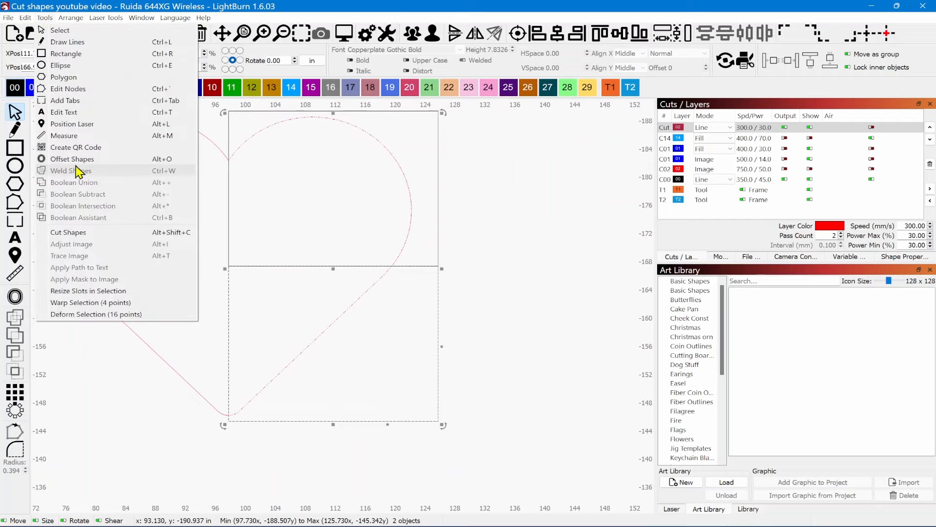
pyautogui.click(87, 233)
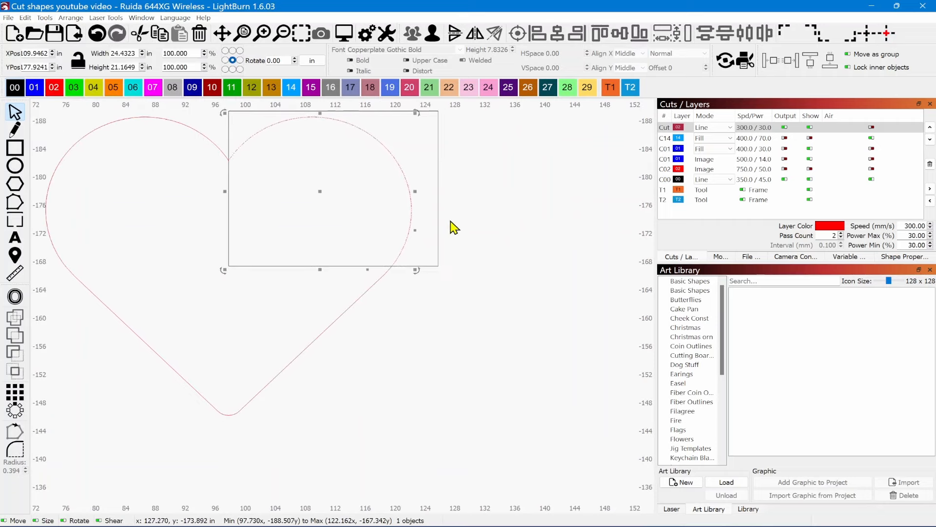
# - Apply Cut Shapes to the upper-right heart section and the last remaining rectangle around it
pyautogui.click(382, 211)
pyautogui.click(407, 180)
pyautogui.keyDown('shift'); pyautogui.click(438, 183); pyautogui.keyUp('shift')
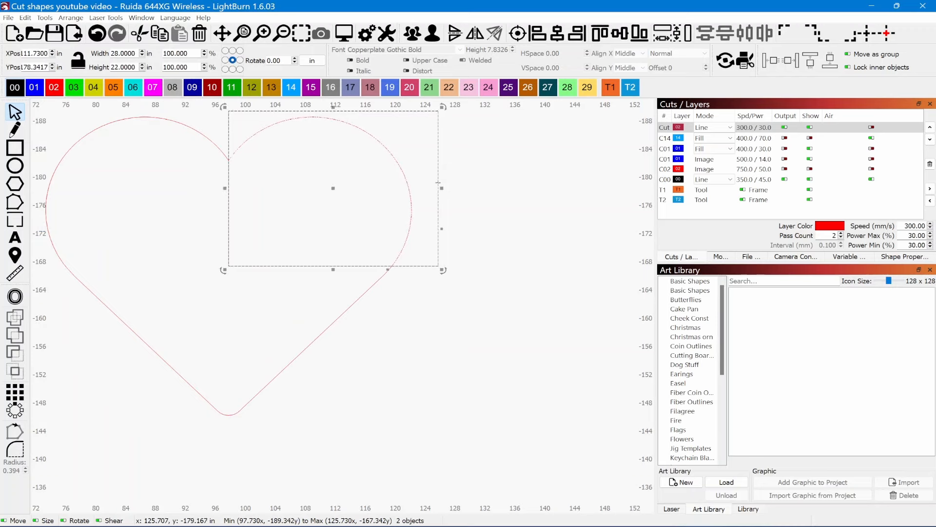
pyautogui.click(45, 17)
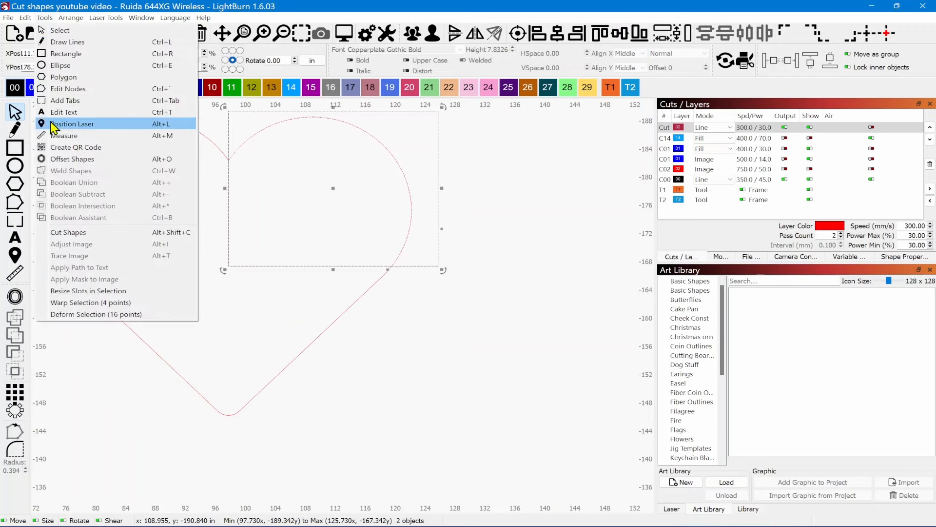
pyautogui.click(94, 233)
# - Move the four heart pieces slightly outward so that gaps separate them from each other
pyautogui.scroll(-2, 240, 279)
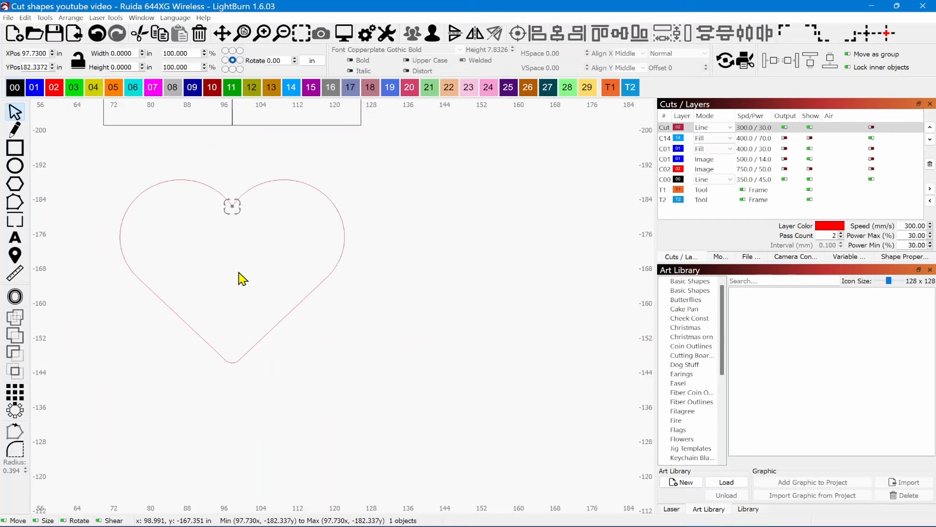
pyautogui.moveTo(241, 279); pyautogui.dragTo(309, 287)
pyautogui.click(326, 249)
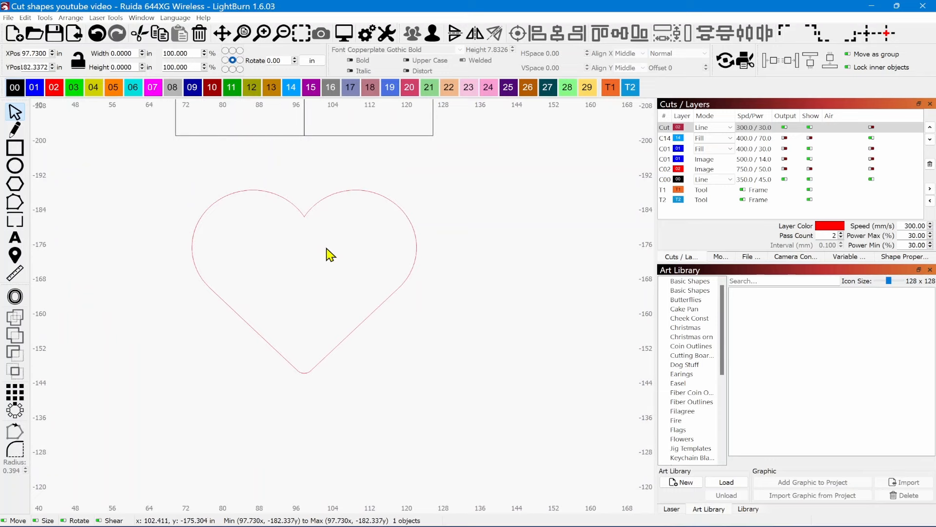
pyautogui.click(213, 203)
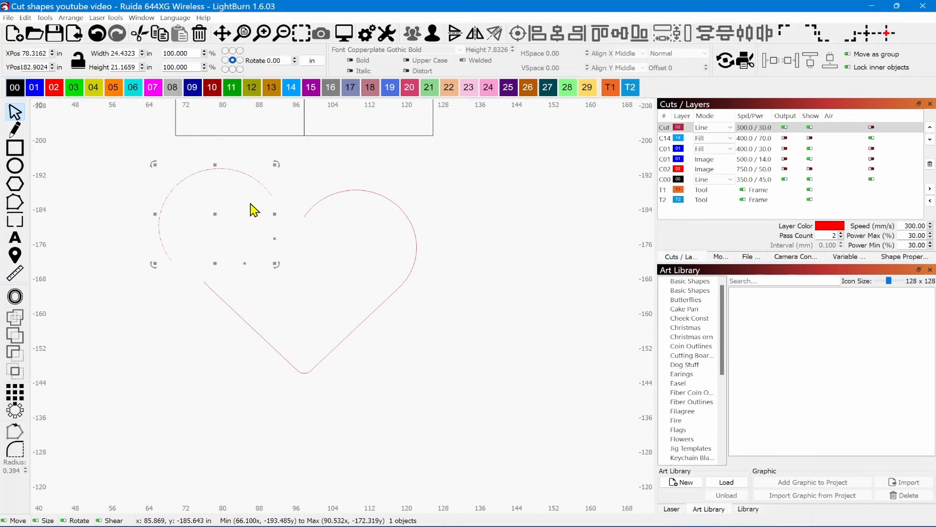
pyautogui.moveTo(403, 212); pyautogui.dragTo(424, 207)
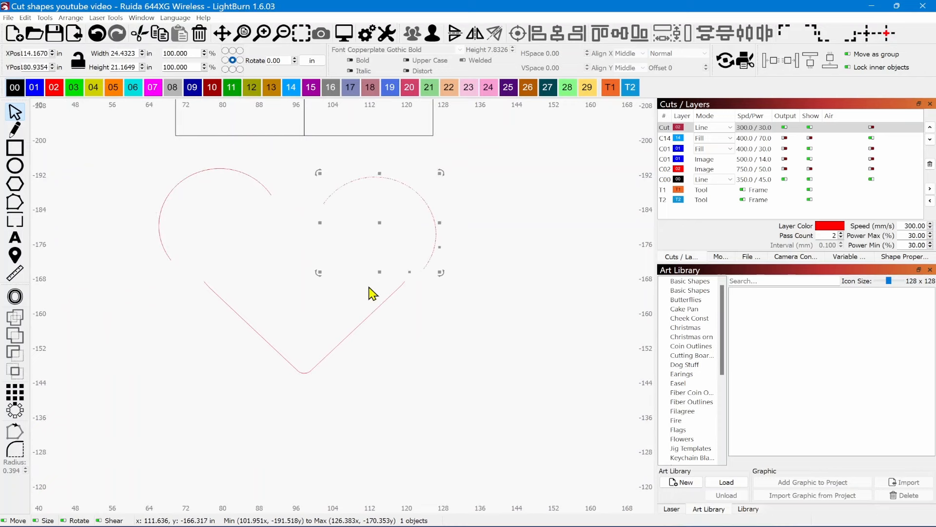
pyautogui.moveTo(370, 317); pyautogui.dragTo(379, 326)
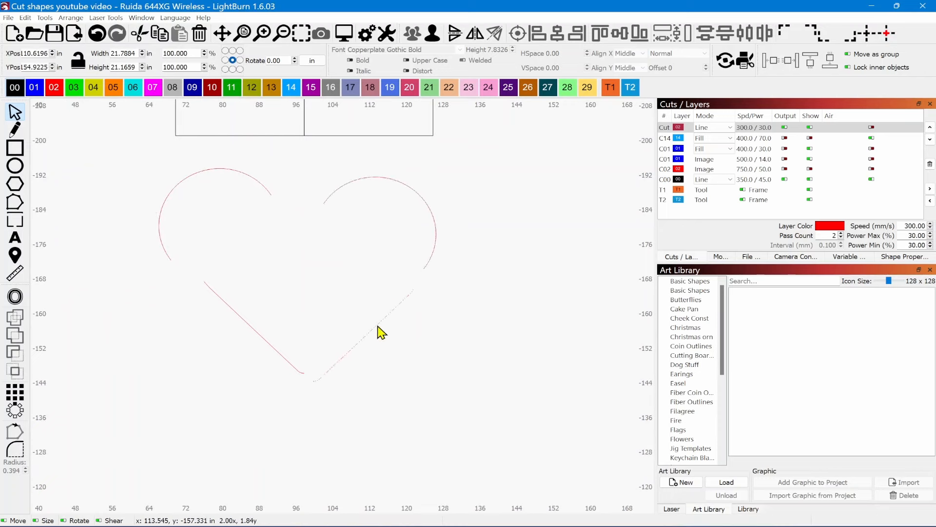
pyautogui.moveTo(253, 327); pyautogui.dragTo(241, 331)
# - Move the upper-left heart piece roughly into the upper-left rectangle of the spare four-rectangle grid
pyautogui.scroll(-1, 254, 308)
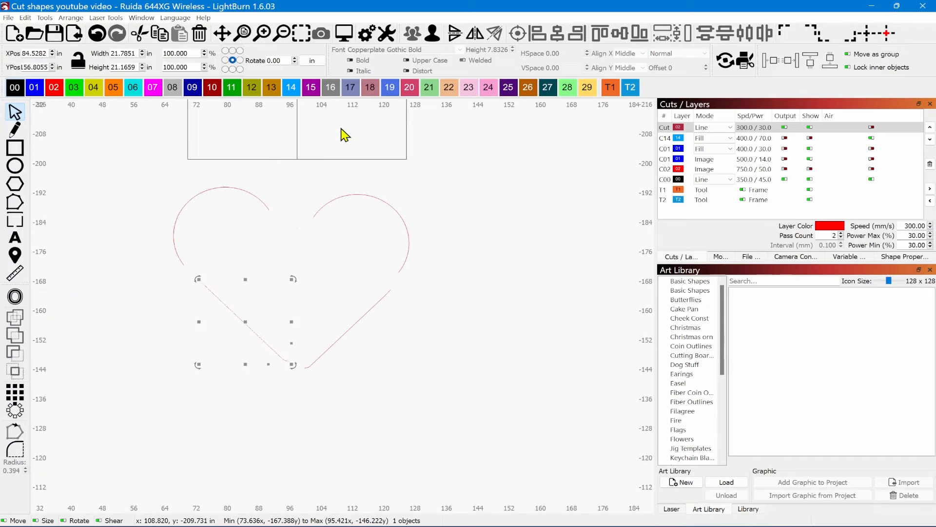
pyautogui.moveTo(343, 165); pyautogui.dragTo(338, 250)
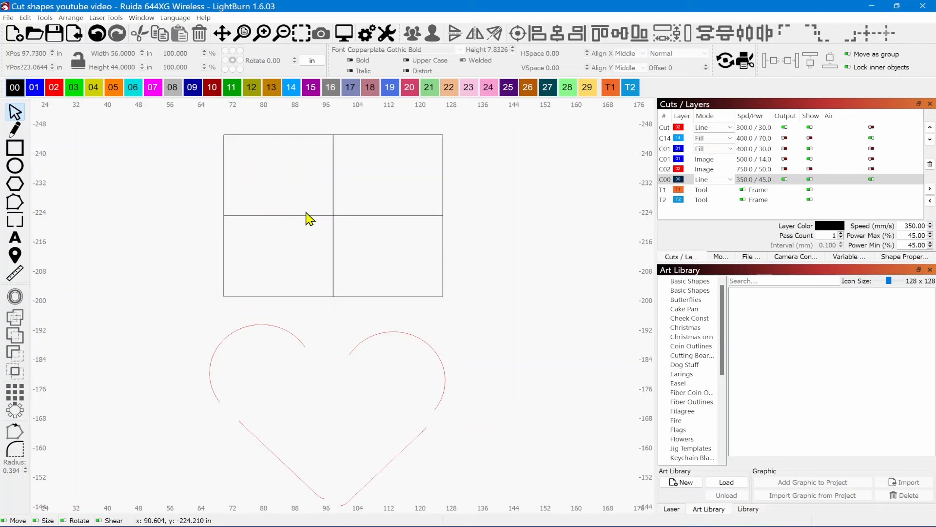
pyautogui.click(278, 328)
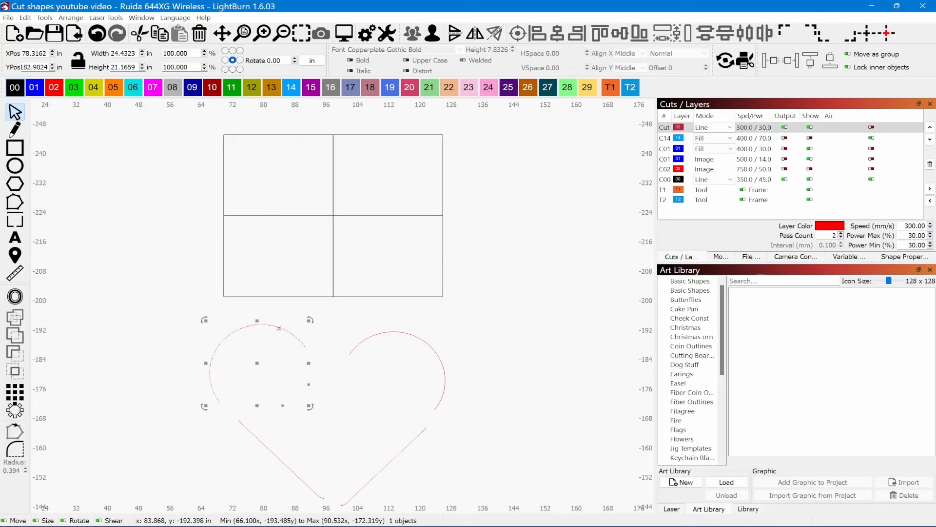
pyautogui.moveTo(278, 328); pyautogui.dragTo(305, 146)
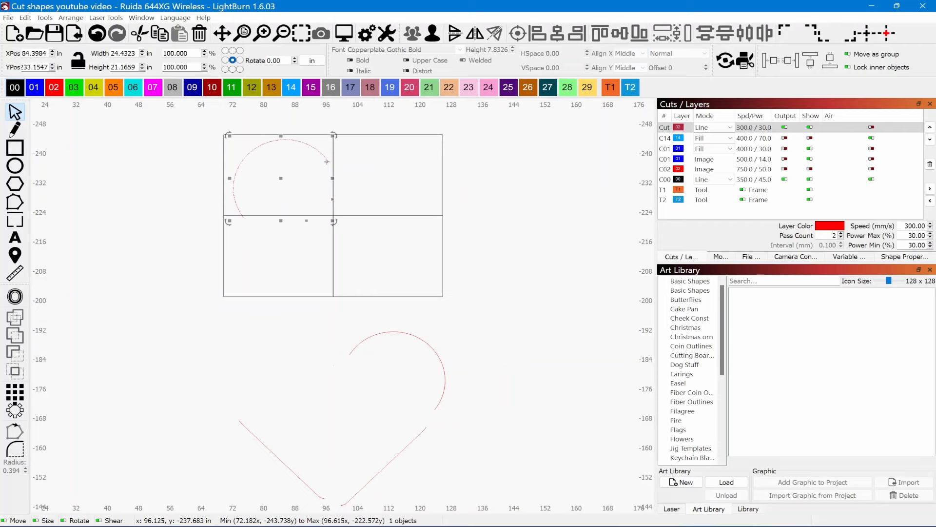
# - Nudge the upper-left heart piece to the right in fine increments until its upper end meets the grid's vertical centre line
pyautogui.scroll(8, 330, 161)
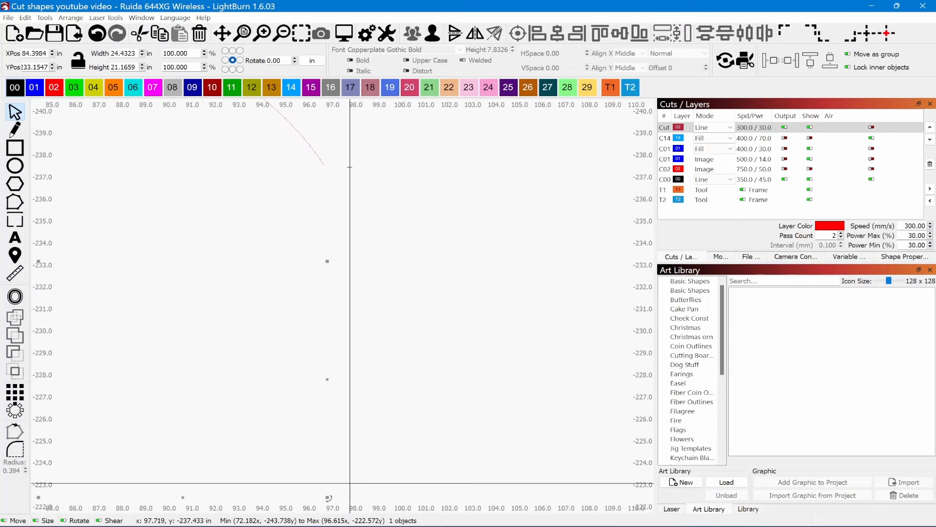
pyautogui.moveTo(264, 316); pyautogui.dragTo(559, 197)
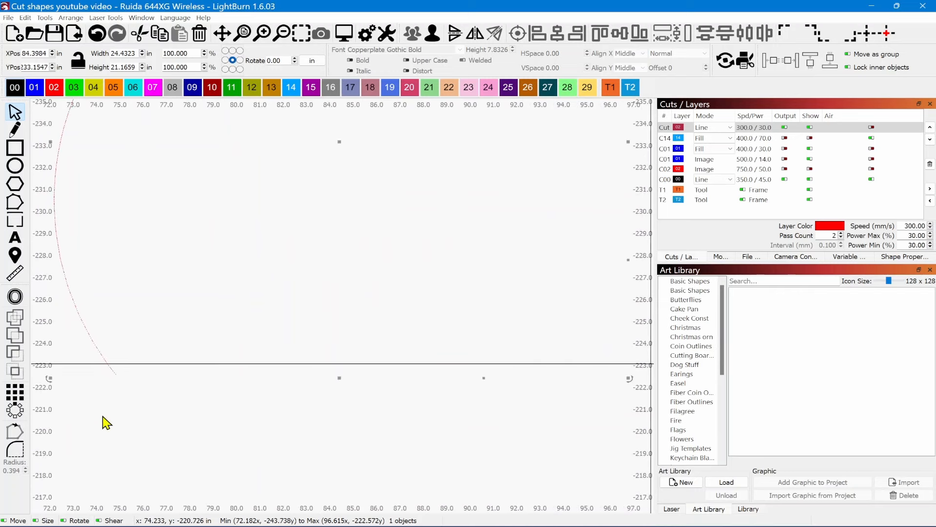
pyautogui.scroll(1, 485, 179)
pyautogui.moveTo(485, 180); pyautogui.dragTo(241, 400)
pyautogui.moveTo(335, 315); pyautogui.dragTo(312, 305)
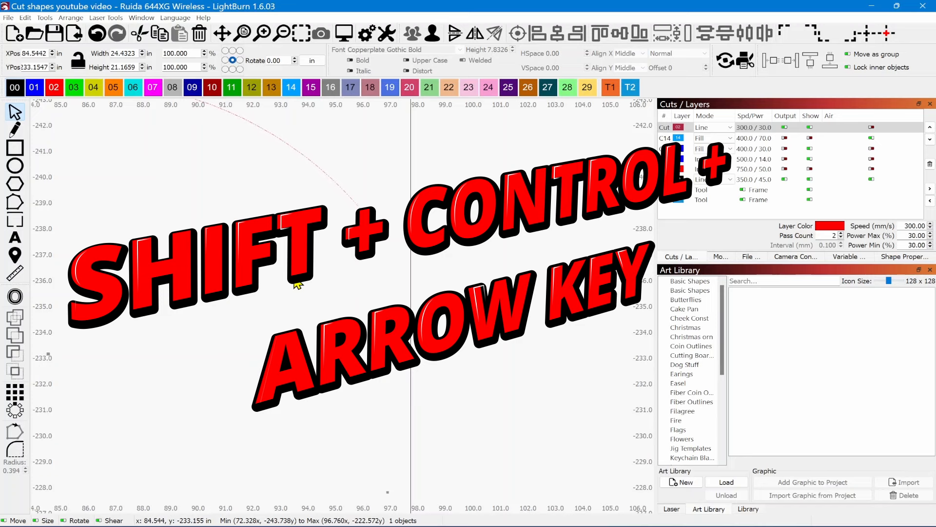
pyautogui.hotkey('shift', 'ctrl', 'Right')
pyautogui.hotkey('shift', 'ctrl', 'Right')
pyautogui.hotkey('shift', 'ctrl', 'Right')
pyautogui.hotkey('shift', 'ctrl', 'Right')
pyautogui.hotkey('shift', 'ctrl', 'Right')
pyautogui.hotkey('shift', 'ctrl', 'Right')
pyautogui.hotkey('shift', 'ctrl', 'Right')
pyautogui.hotkey('shift', 'ctrl', 'Right')
pyautogui.hotkey('shift', 'ctrl', 'Right')
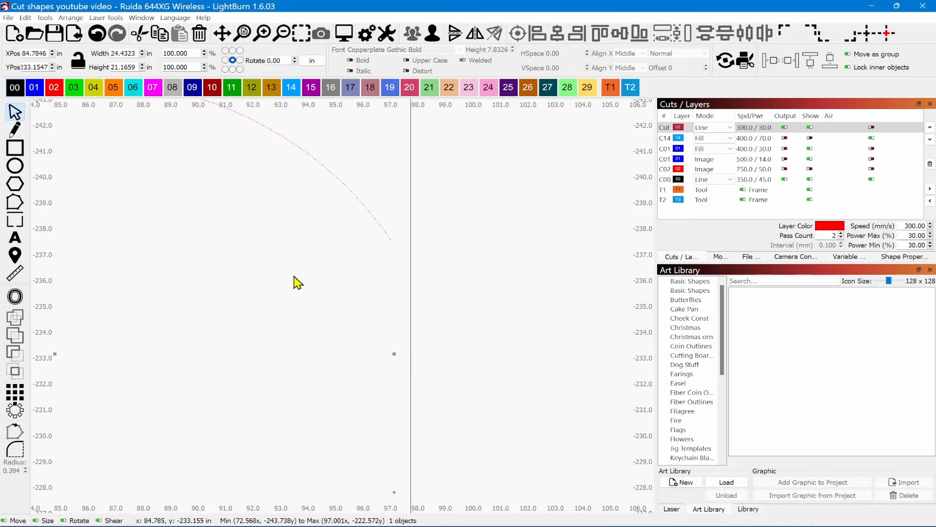
pyautogui.hotkey('shift', 'ctrl', 'Right')
pyautogui.hotkey('shift', 'ctrl', 'Right')
pyautogui.hotkey('shift', 'ctrl', 'Right')
pyautogui.hotkey('shift', 'ctrl', 'Right')
pyautogui.hotkey('shift', 'ctrl', 'Right')
pyautogui.hotkey('shift', 'ctrl', 'Right')
pyautogui.hotkey('shift', 'ctrl', 'Right')
pyautogui.hotkey('shift', 'ctrl', 'Right')
pyautogui.hotkey('shift', 'ctrl', 'Right')
# - Nudge the upper-left heart piece upward in fine increments until its lower end meets the grid's horizontal centre line
pyautogui.scroll(-5, 211, 403)
pyautogui.moveTo(232, 312); pyautogui.dragTo(478, 309)
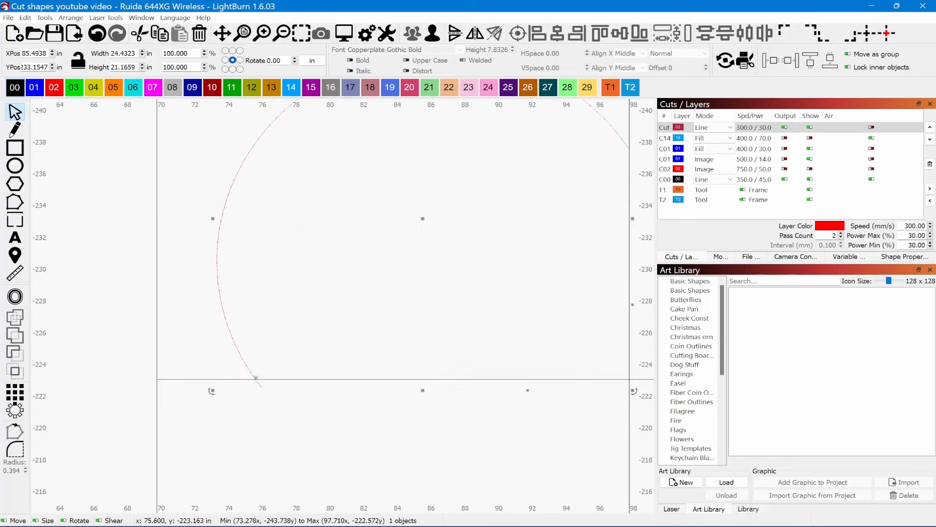
pyautogui.scroll(5, 258, 380)
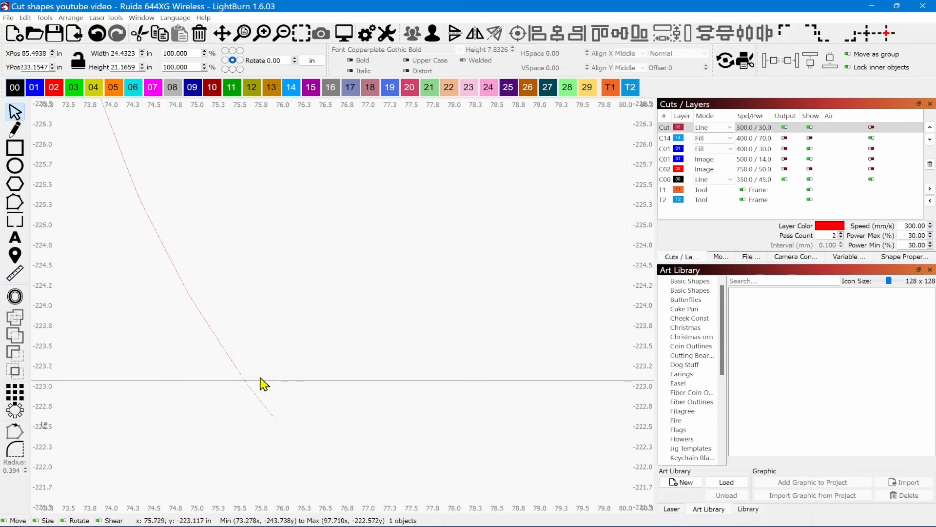
pyautogui.press('Up')
pyautogui.hotkey('ctrl', 'Up')
pyautogui.hotkey('ctrl', 'Up')
pyautogui.hotkey('ctrl', 'Up')
pyautogui.hotkey('ctrl', 'Up')
pyautogui.hotkey('ctrl', 'Up')
pyautogui.hotkey('ctrl', 'Up')
pyautogui.hotkey('ctrl', 'Up')
pyautogui.hotkey('ctrl', 'Up')
pyautogui.hotkey('ctrl', 'Up')
pyautogui.hotkey('ctrl', 'Up')
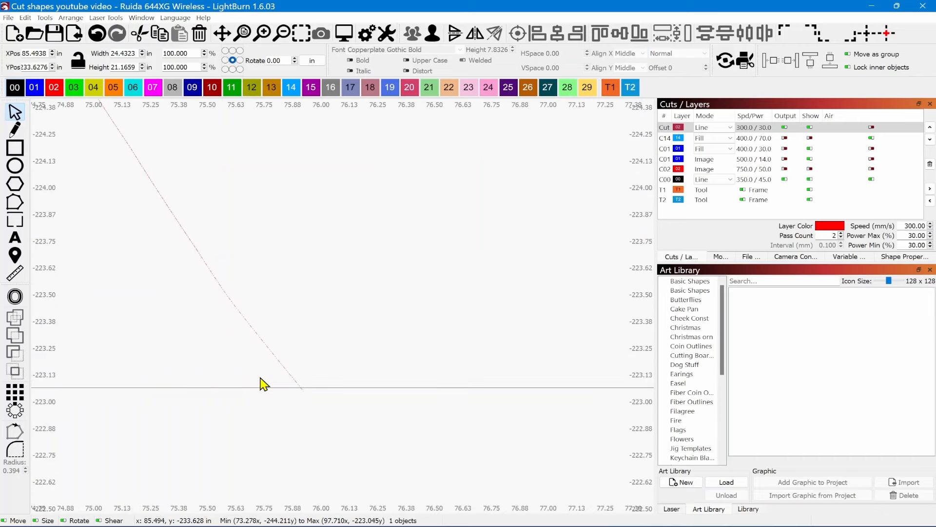
pyautogui.scroll(5, 263, 384)
pyautogui.hotkey('ctrl', 'Up')
pyautogui.hotkey('ctrl', 'Up')
pyautogui.hotkey('ctrl', 'Up')
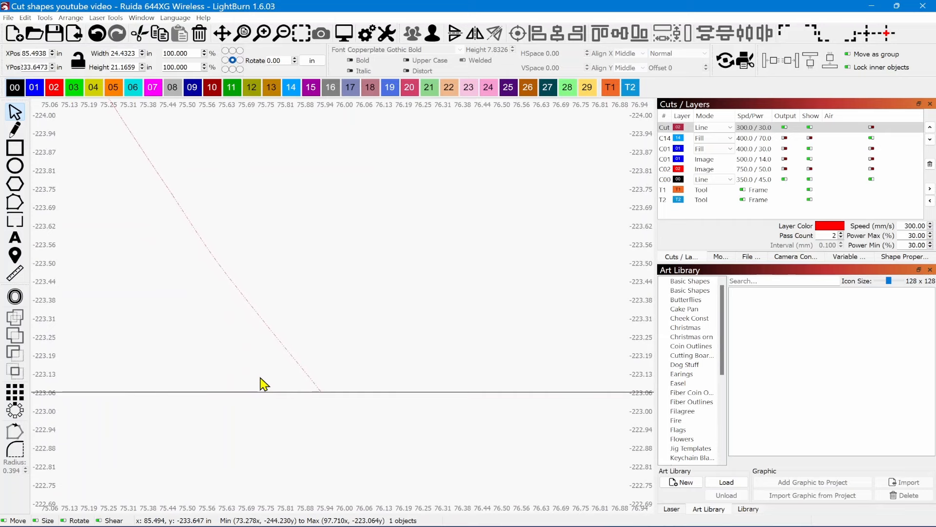
pyautogui.hotkey('ctrl', 'Up')
pyautogui.scroll(-8, 313, 349)
pyautogui.scroll(-4, 314, 348)
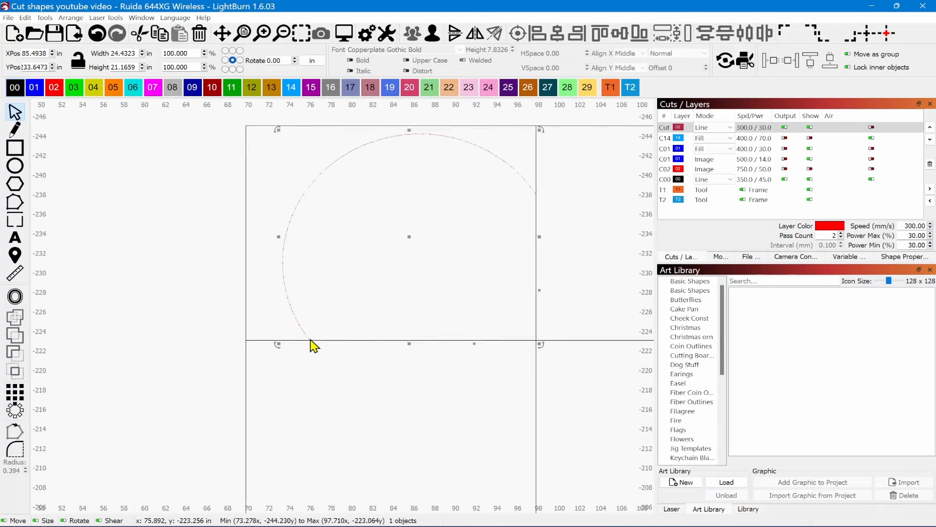
pyautogui.scroll(-2, 361, 315)
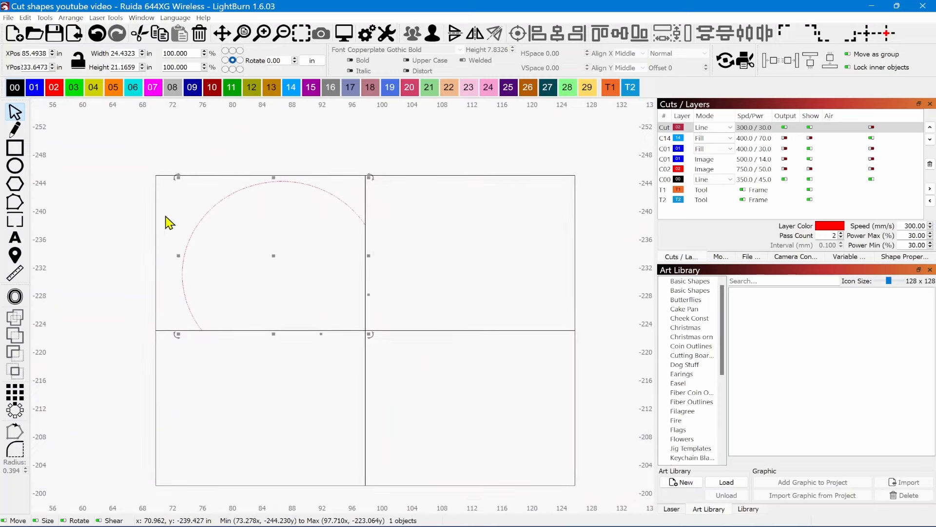
# - Move the upper-right heart piece into the spare grid's upper-right rectangle and nudge it left until its inner end meets the vertical centre line
pyautogui.scroll(-2, 294, 384)
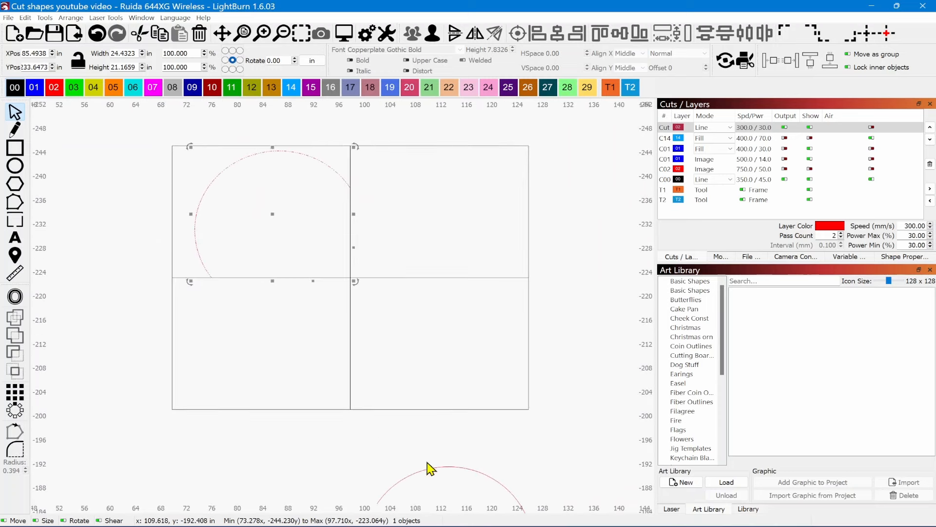
pyautogui.moveTo(442, 469); pyautogui.dragTo(414, 157)
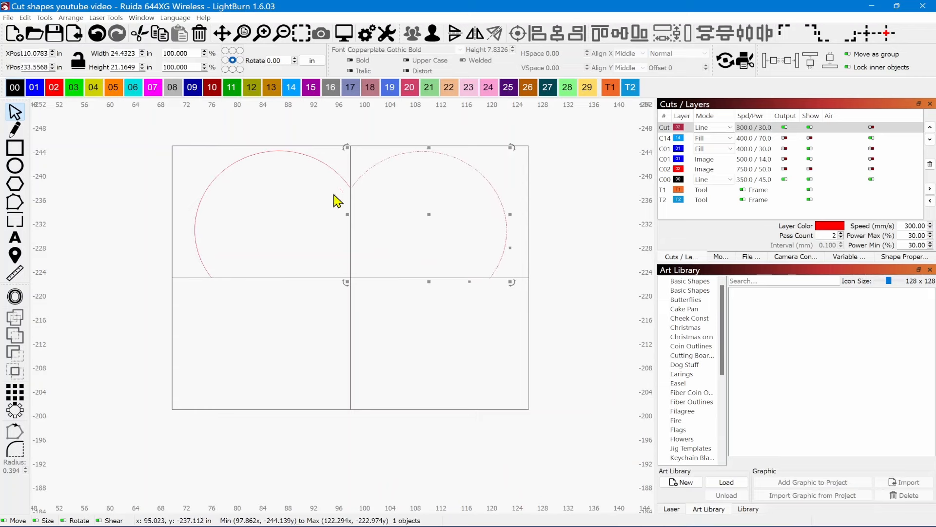
pyautogui.scroll(10, 351, 187)
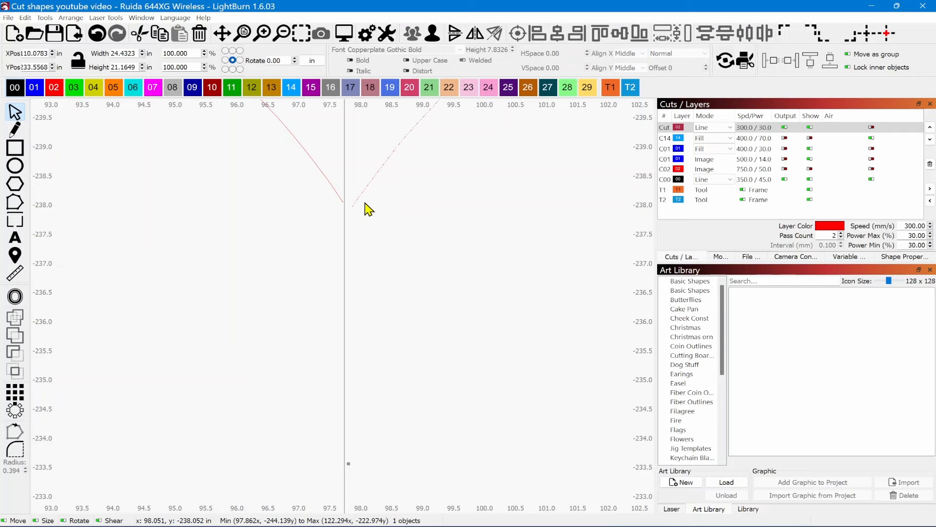
pyautogui.press('Left')
pyautogui.press('Left')
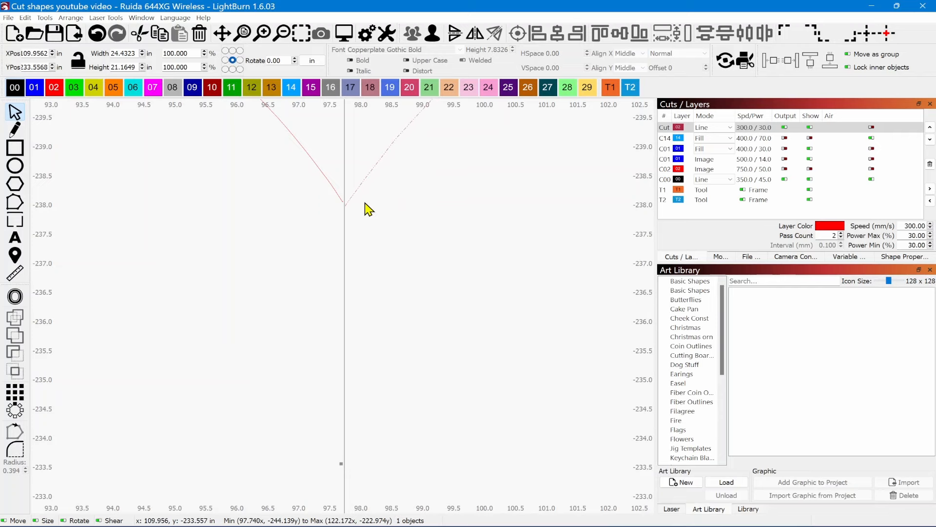
# - Nudge the upper-left heart piece right onto the vertical centre line and raise the upper-right piece until both ends meet at the notch
pyautogui.scroll(5, 326, 189)
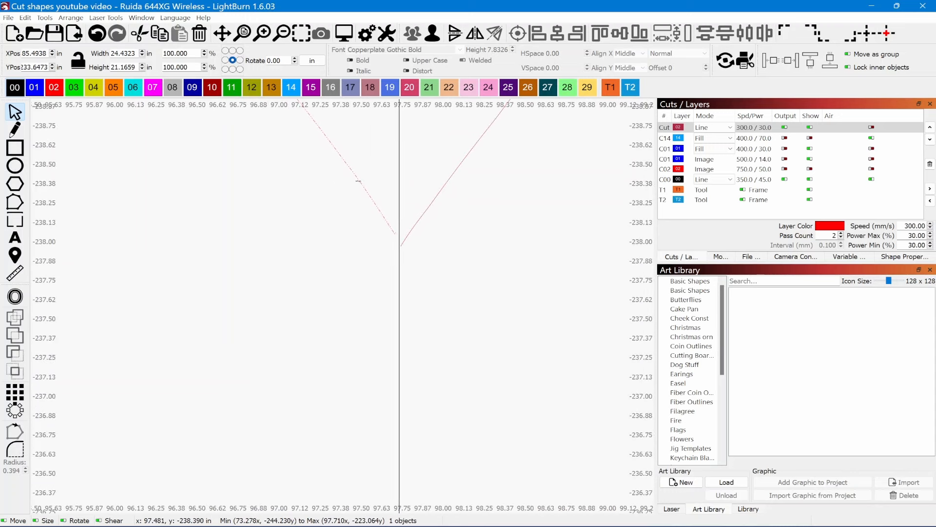
pyautogui.press('Right')
pyautogui.click(425, 212)
pyautogui.press('Up')
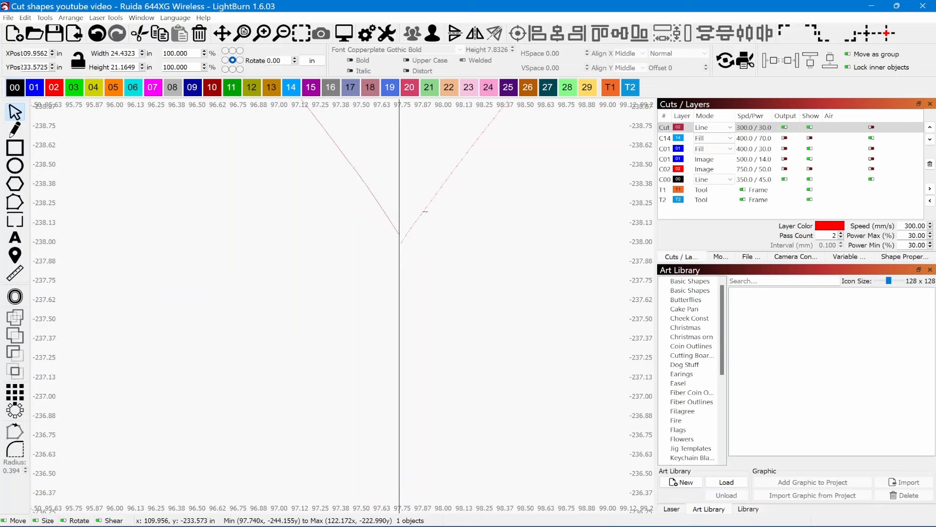
pyautogui.press('Up')
pyautogui.press('Up')
# - Nudge the upper-right heart piece upward in fine increments until its lower end sits on the grid's horizontal centre line
pyautogui.scroll(-3, 422, 234)
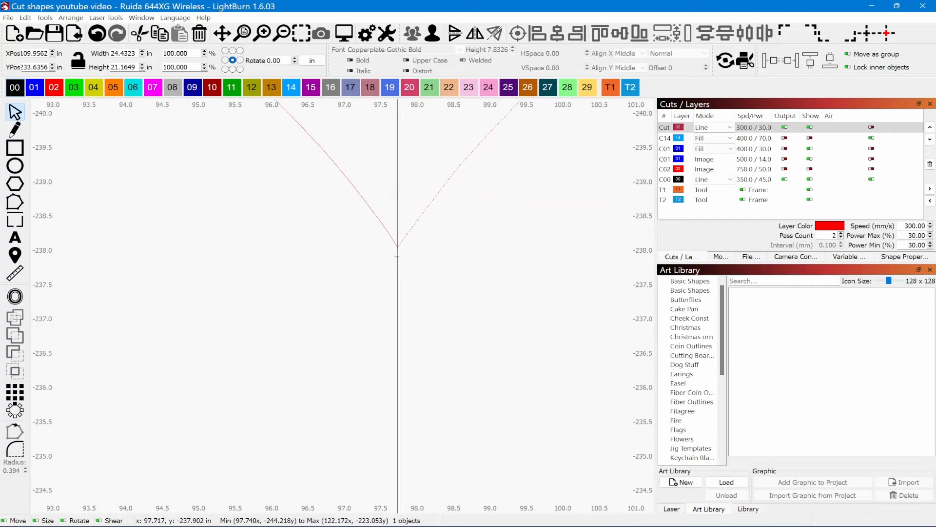
pyautogui.scroll(-3, 419, 283)
pyautogui.scroll(-2, 426, 283)
pyautogui.moveTo(440, 287); pyautogui.dragTo(310, 100)
pyautogui.moveTo(542, 294); pyautogui.dragTo(329, 282)
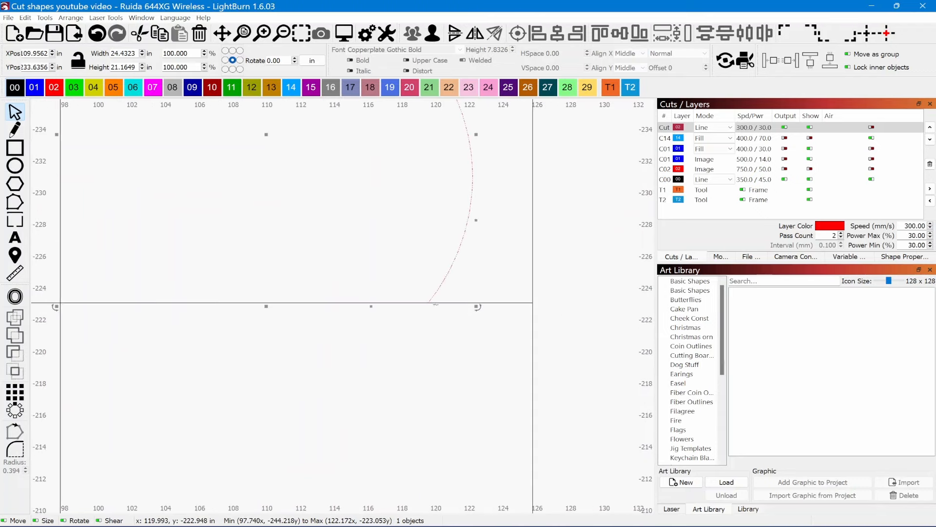
pyautogui.scroll(10, 410, 300)
pyautogui.scroll(2, 404, 301)
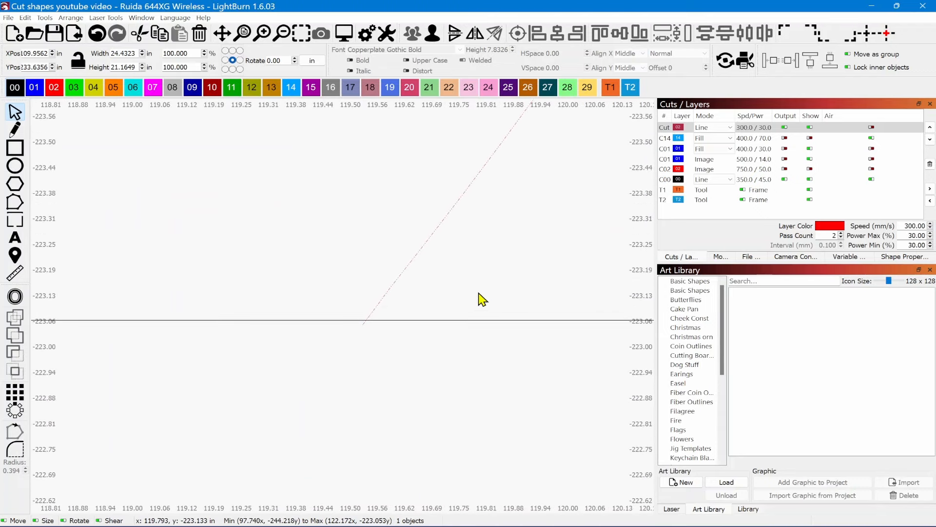
pyautogui.hotkey('ctrl', 'Up')
pyautogui.hotkey('ctrl', 'Up')
pyautogui.hotkey('ctrl', 'Up')
# - Move the lower-right heart piece from below the spare grid roughly into its lower-right rectangle
pyautogui.scroll(-6, 320, 205)
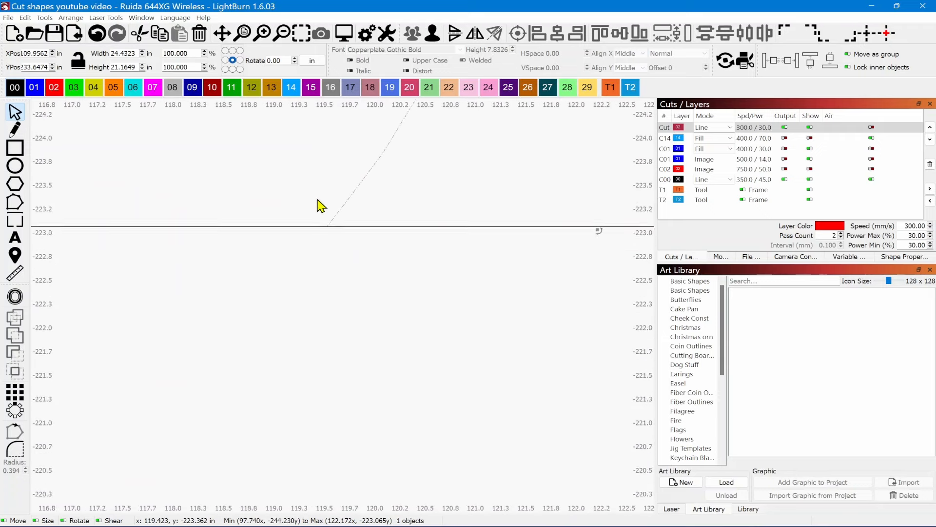
pyautogui.scroll(-2, 309, 326)
pyautogui.moveTo(296, 299); pyautogui.dragTo(556, 413)
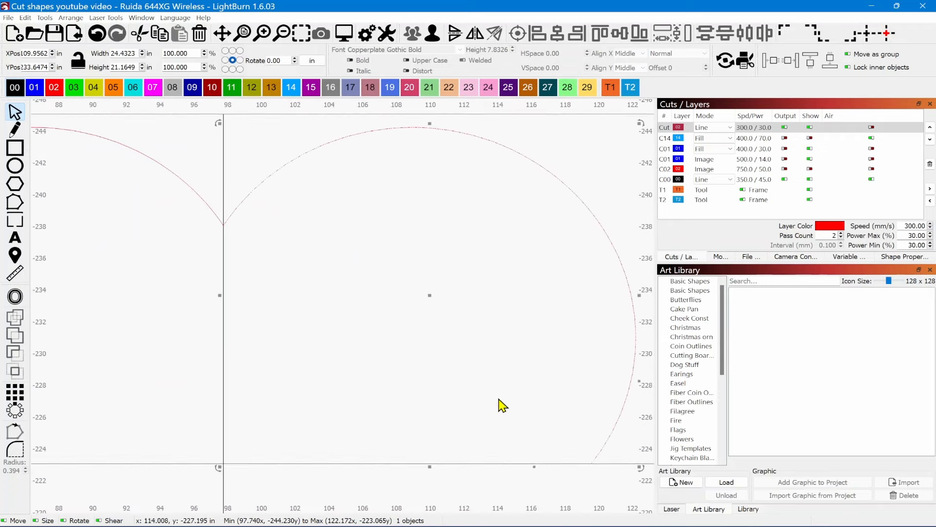
pyautogui.moveTo(345, 361); pyautogui.dragTo(410, 304)
pyautogui.scroll(-4, 405, 324)
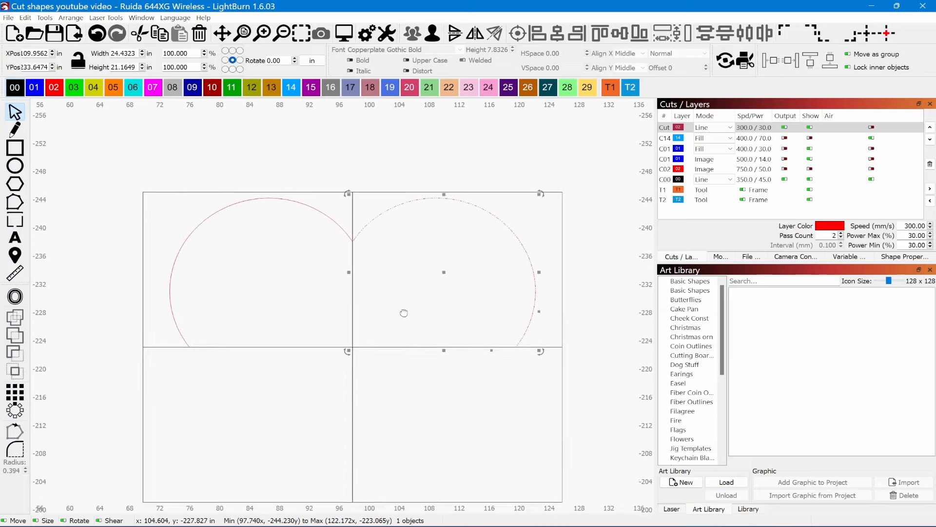
pyautogui.scroll(-4, 383, 340)
pyautogui.moveTo(383, 340); pyautogui.dragTo(307, 185)
pyautogui.click(351, 379)
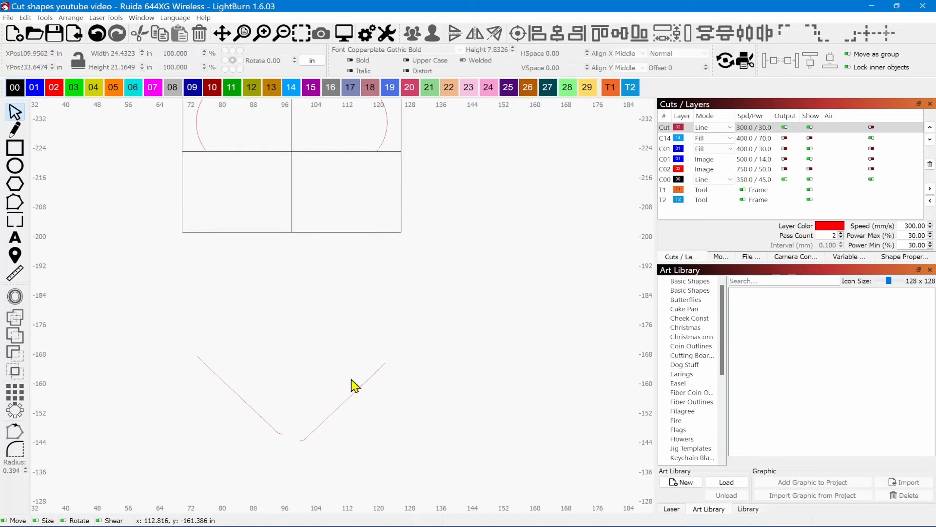
pyautogui.click(355, 390)
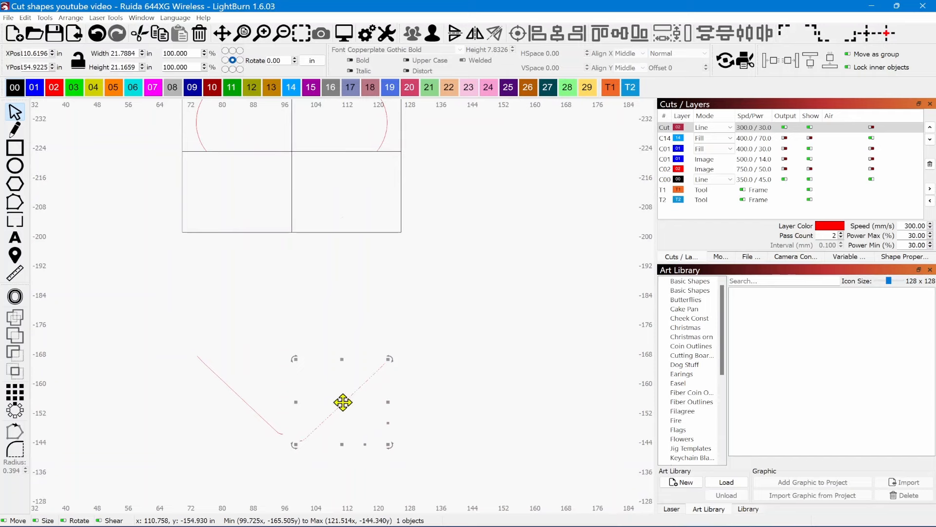
pyautogui.moveTo(343, 402); pyautogui.dragTo(335, 198)
# - Nudge the lower-right heart piece right and up to bring its upper end close to the upper-right piece's lower end
pyautogui.scroll(8, 347, 170)
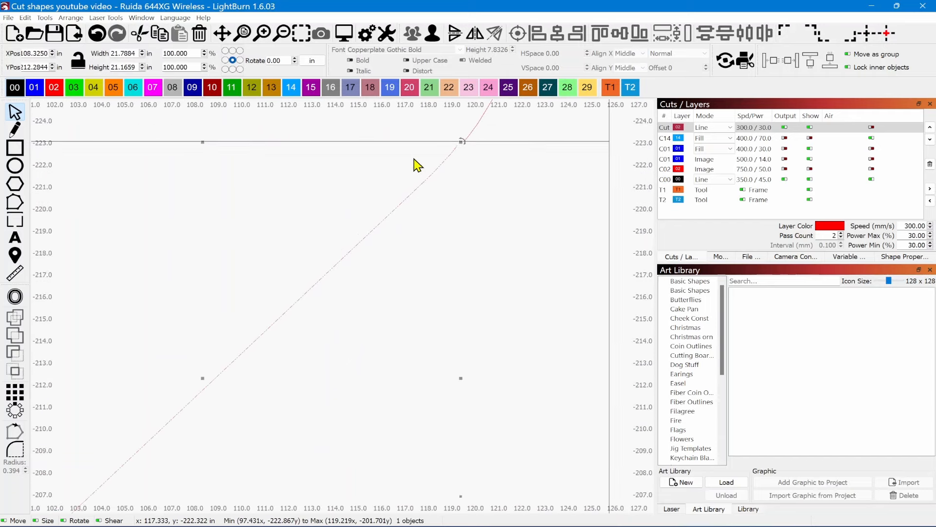
pyautogui.scroll(5, 376, 227)
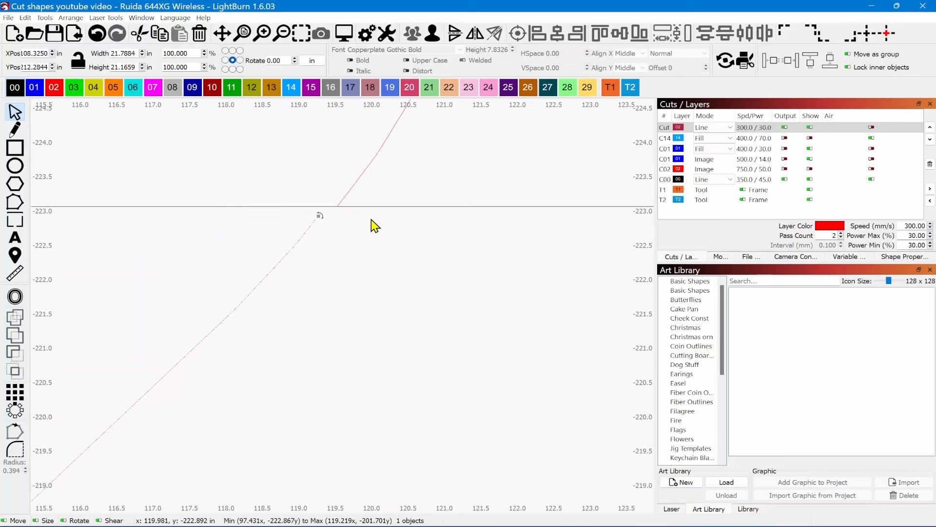
pyautogui.press('Right')
pyautogui.press('Right')
pyautogui.press('Right')
pyautogui.press('Right')
pyautogui.press('Right')
pyautogui.press('Right')
pyautogui.press('Right')
pyautogui.press('Right')
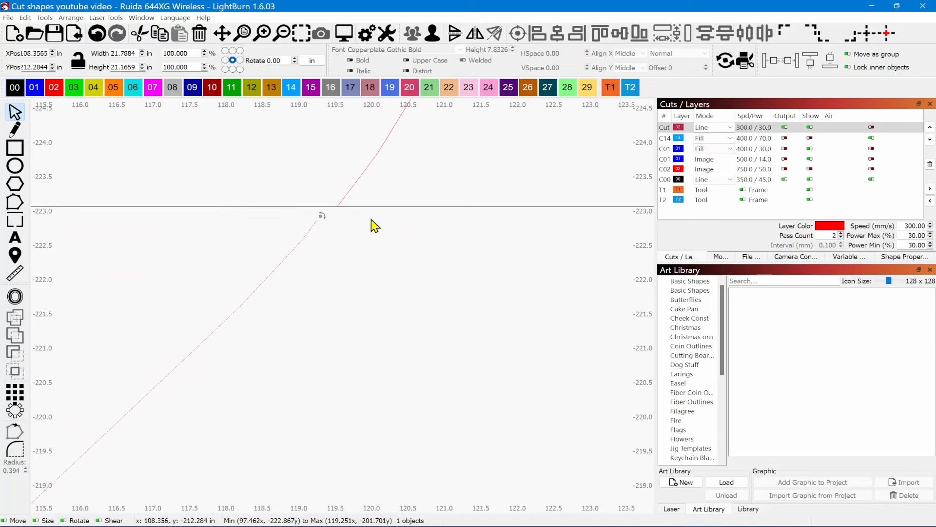
pyautogui.press('Up')
pyautogui.press('Up')
pyautogui.press('Up')
pyautogui.press('Up')
pyautogui.press('Up')
pyautogui.press('Right')
# - Nudge the lower-right heart piece further up and right until its upper end reaches the joint at the horizontal centre line
pyautogui.scroll(8, 344, 208)
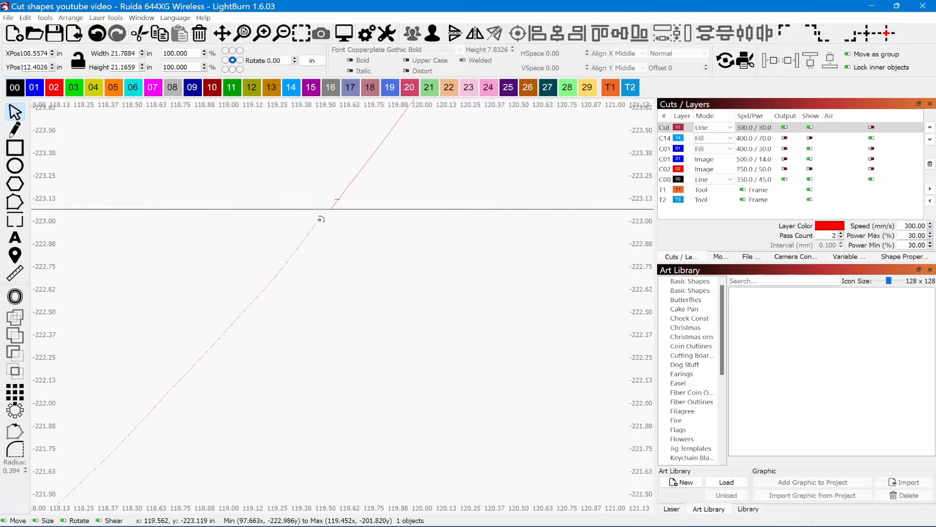
pyautogui.press('Up')
pyautogui.press('Up')
pyautogui.press('Up')
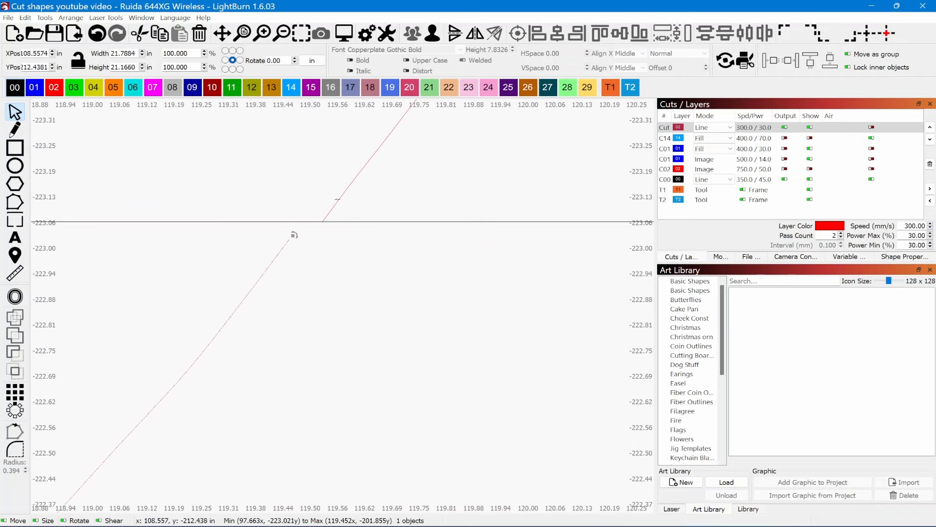
pyautogui.press('Up')
pyautogui.press('Right')
pyautogui.press('Right')
pyautogui.press('Right')
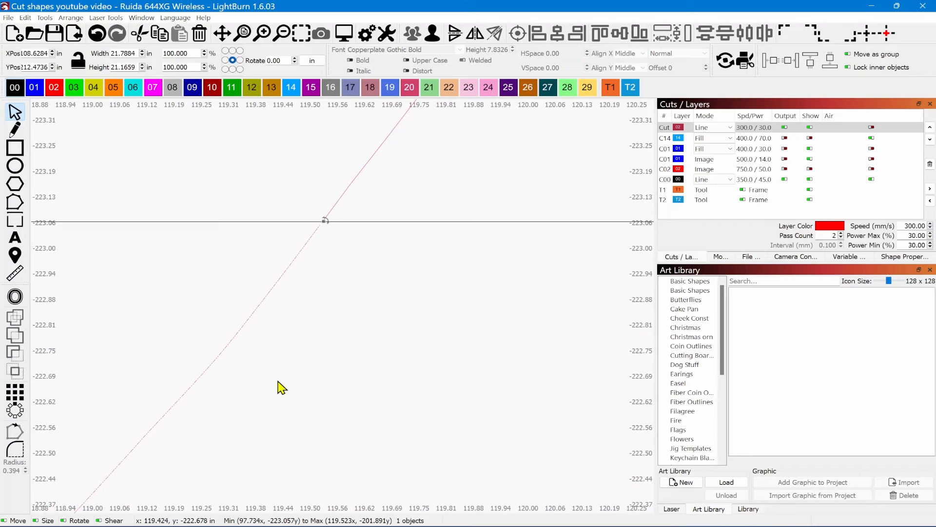
# - Fine-tune the lower-right heart piece upward and sideways at high magnification to line up its upper end with the upper-right piece
pyautogui.scroll(4, 324, 252)
pyautogui.scroll(6, 324, 199)
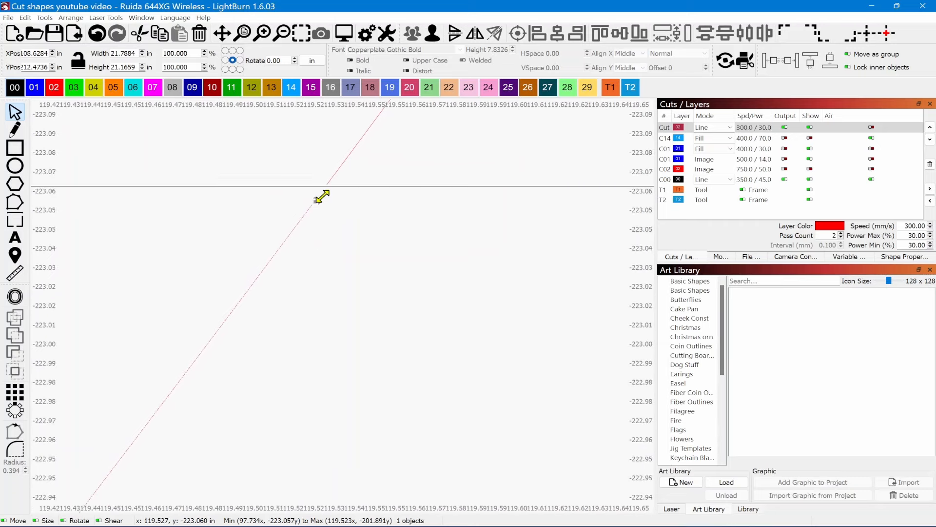
pyautogui.press('Up')
pyautogui.press('Up')
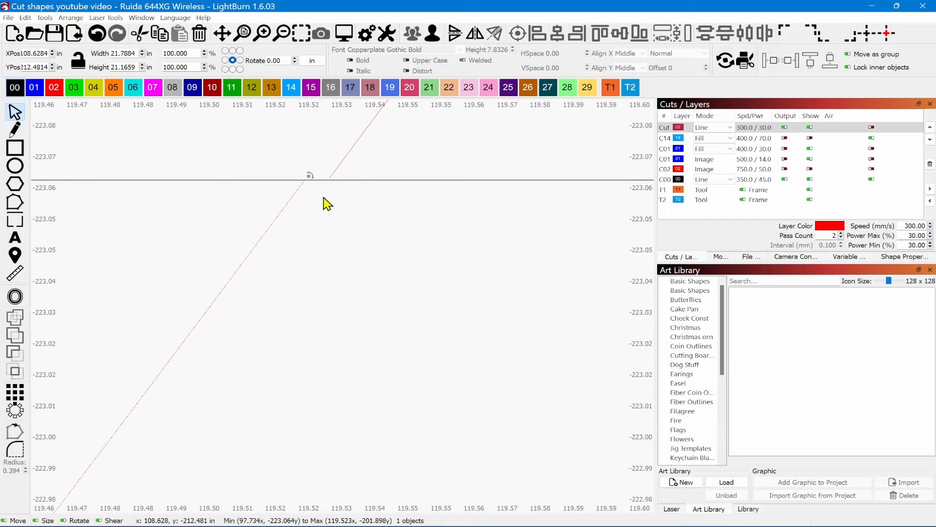
pyautogui.press('Right')
pyautogui.press('Right')
pyautogui.press('Left')
pyautogui.press('Right')
pyautogui.press('Left')
# - Check the lower-right heart piece's bottom end at the vertical centre line and nudge the piece left by one fine increment
pyautogui.scroll(-5, 146, 385)
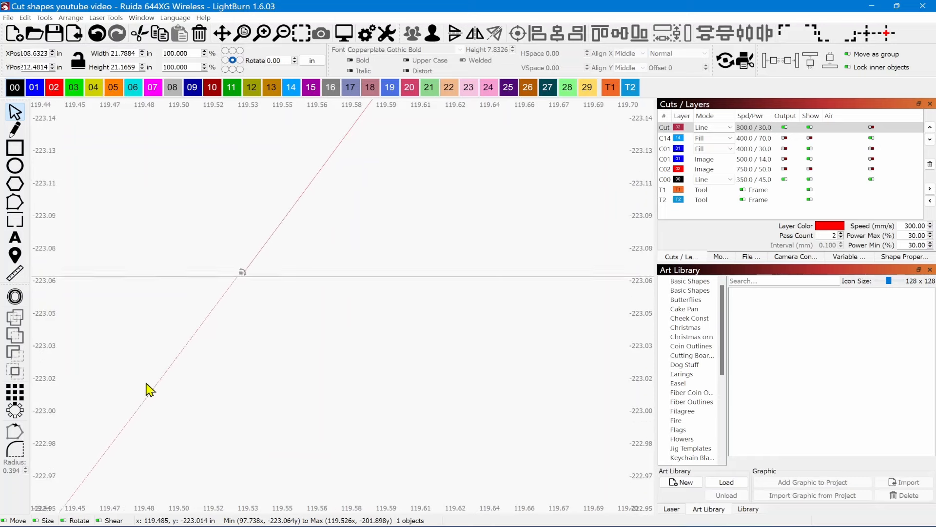
pyautogui.scroll(-8, 300, 359)
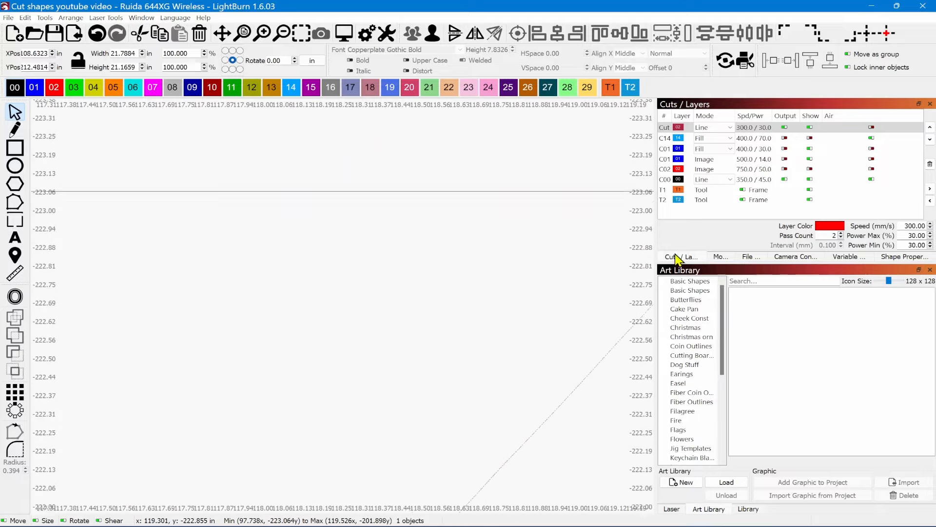
pyautogui.scroll(-6, 262, 450)
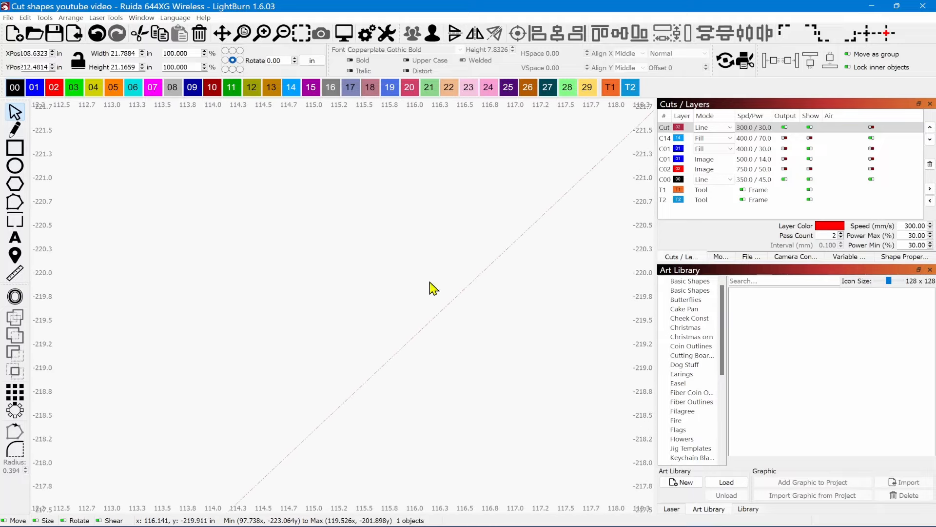
pyautogui.scroll(-6, 265, 422)
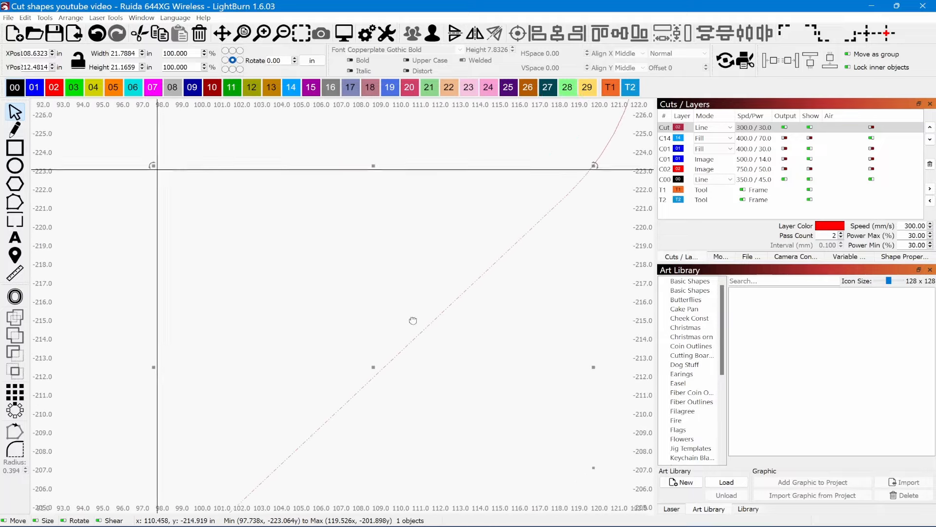
pyautogui.scroll(6, 367, 268)
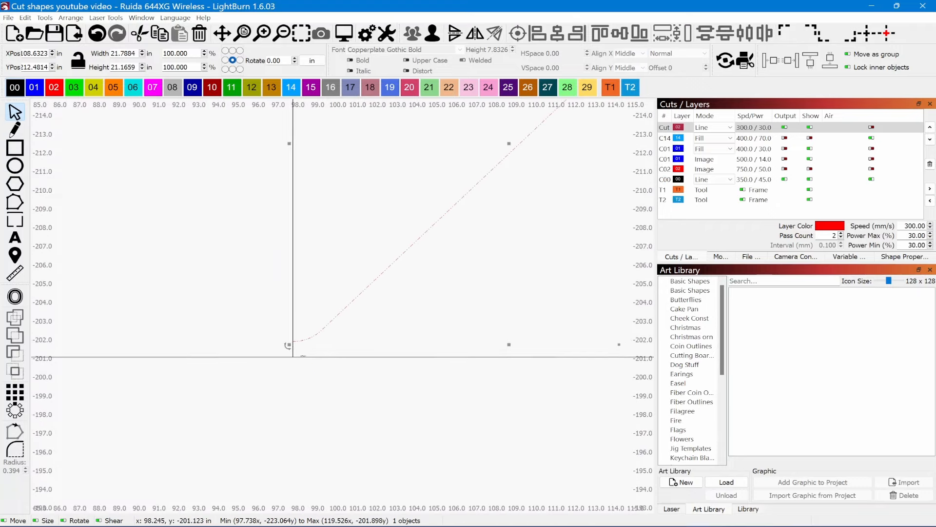
pyautogui.scroll(8, 303, 350)
pyautogui.scroll(5, 290, 335)
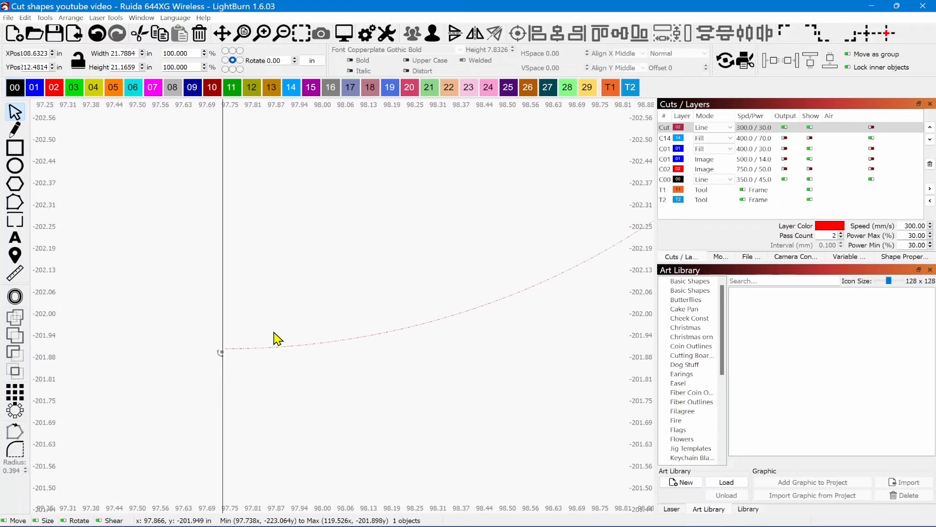
pyautogui.press('Left')
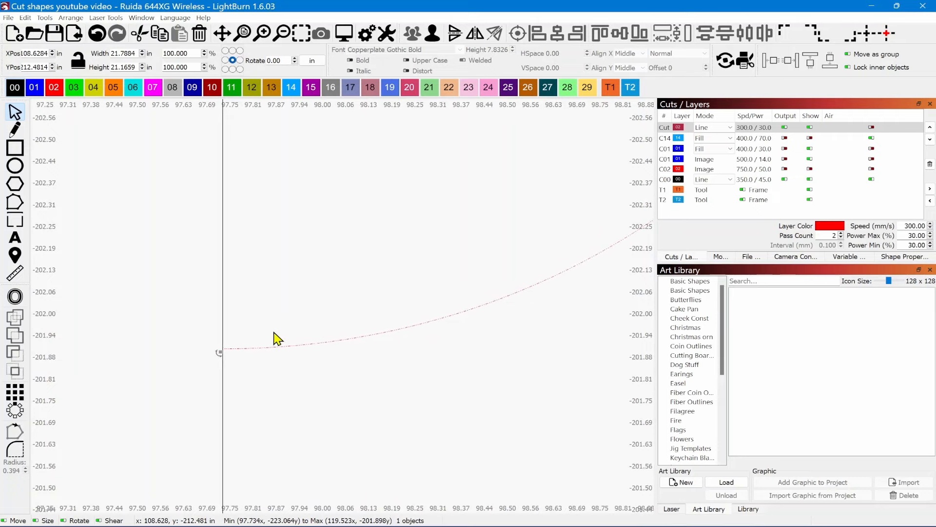
# - Inspect where the lower-right heart piece's upper end meets the upper-right piece at the horizontal centre line
pyautogui.scroll(-10, 433, 253)
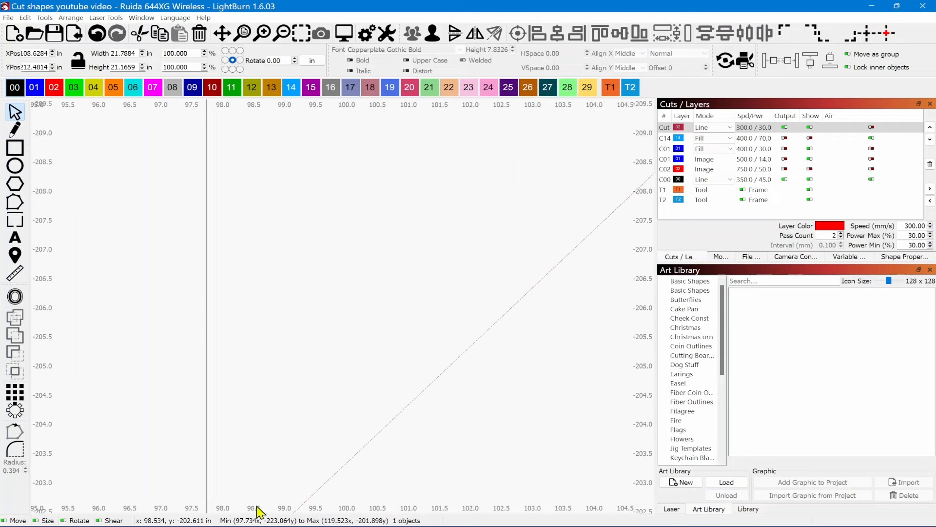
pyautogui.scroll(-4, 293, 454)
pyautogui.moveTo(426, 304); pyautogui.dragTo(290, 397)
pyautogui.moveTo(481, 214); pyautogui.dragTo(285, 416)
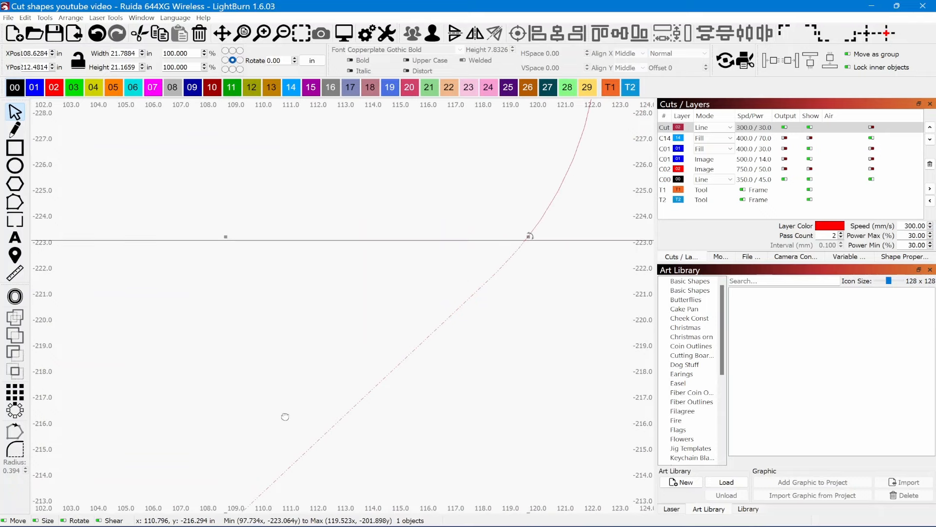
pyautogui.scroll(5, 518, 251)
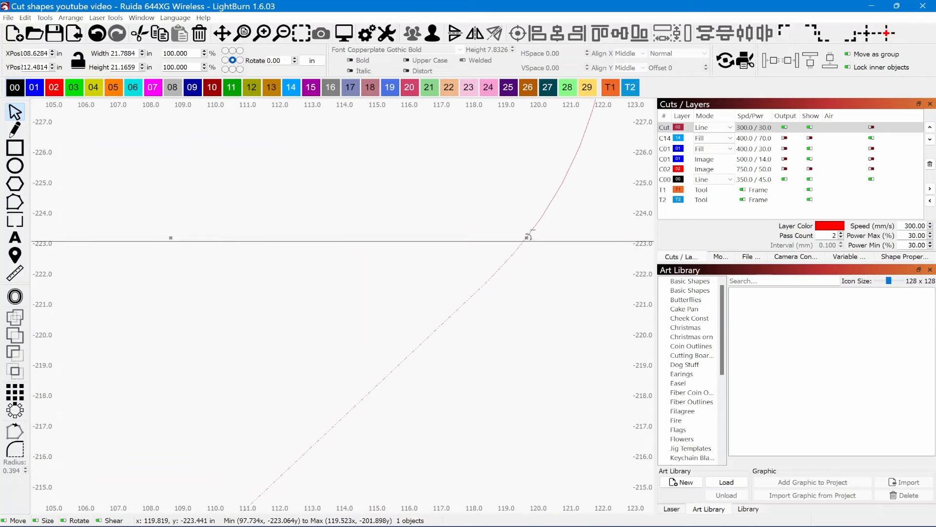
pyautogui.scroll(-8, 366, 320)
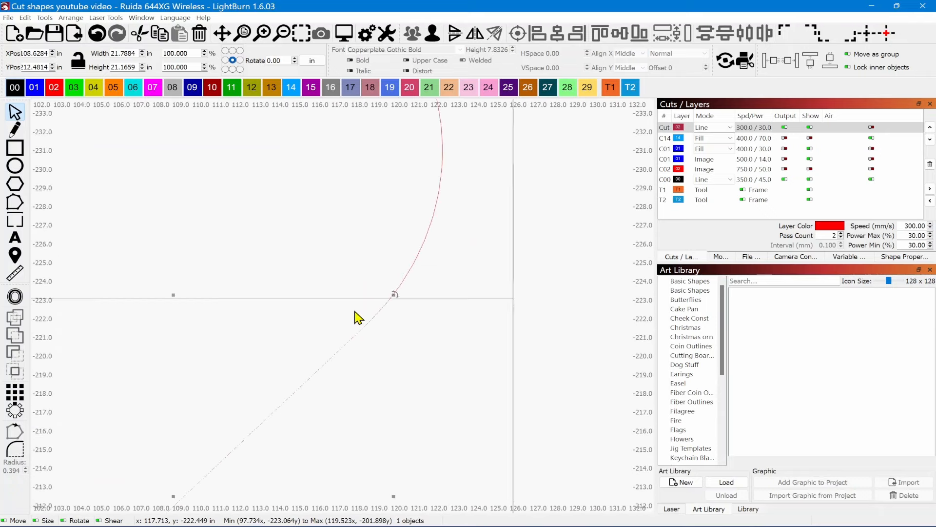
pyautogui.scroll(-2, 465, 260)
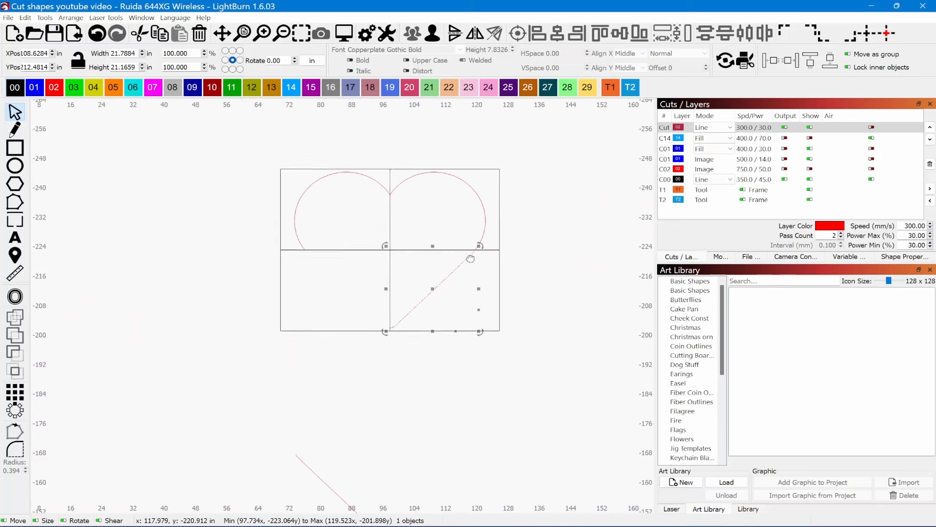
# - Move the lower-left heart piece from below the grid up into the lower-left panel
pyautogui.click(363, 460)
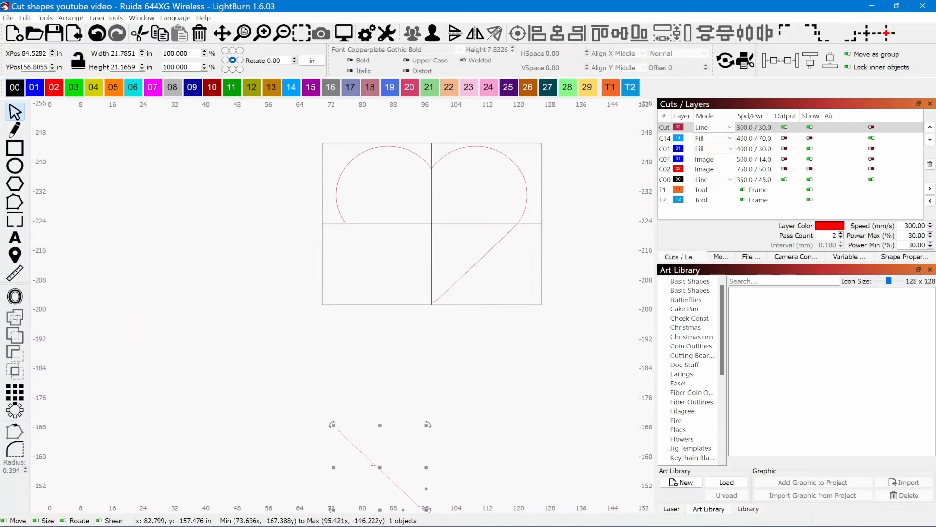
pyautogui.moveTo(380, 467); pyautogui.dragTo(391, 271)
pyautogui.scroll(10, 438, 306)
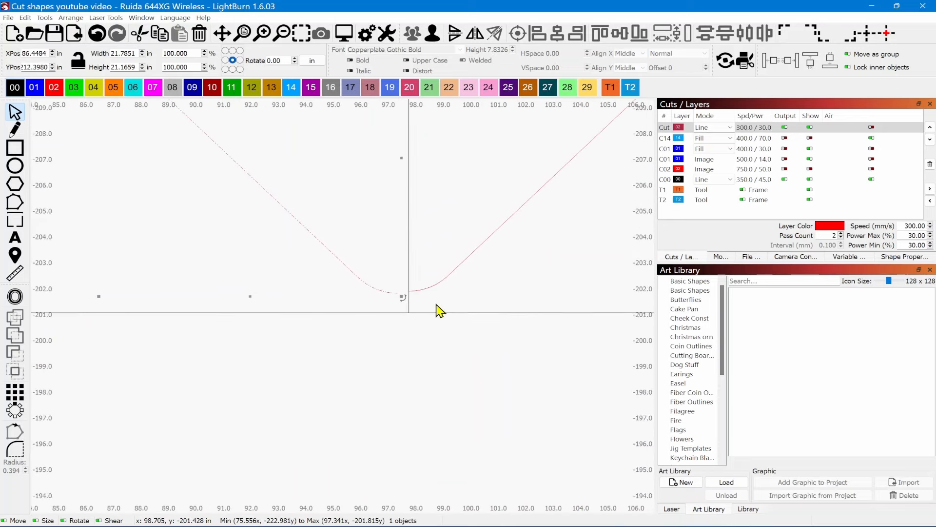
# - Nudge the lower-left heart piece right and up until its bottom end meets the lower-right piece at the vertical centre line
pyautogui.scroll(2, 440, 311)
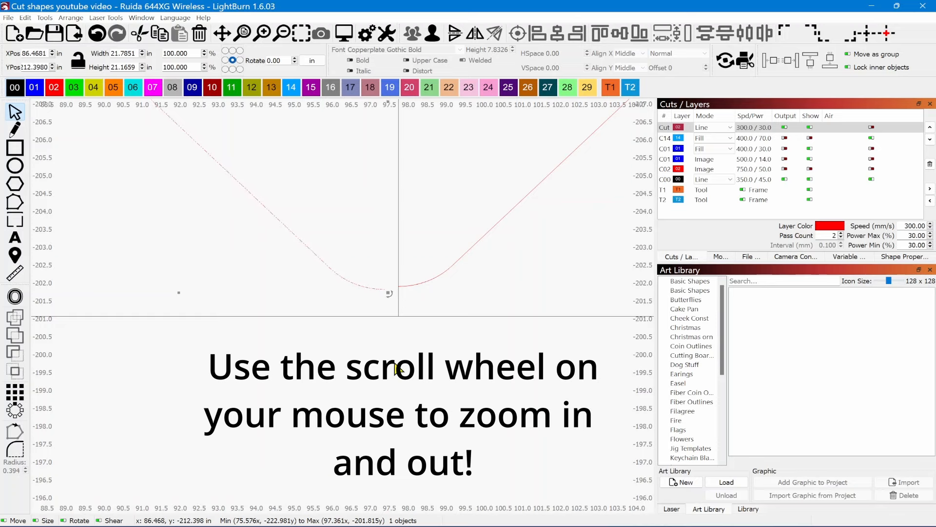
pyautogui.hotkey('ctrl', 'Right')
pyautogui.hotkey('ctrl', 'Right')
pyautogui.hotkey('ctrl', 'Right')
pyautogui.hotkey('ctrl', 'Right')
pyautogui.hotkey('ctrl', 'Right')
pyautogui.hotkey('ctrl', 'Right')
pyautogui.hotkey('ctrl', 'Up')
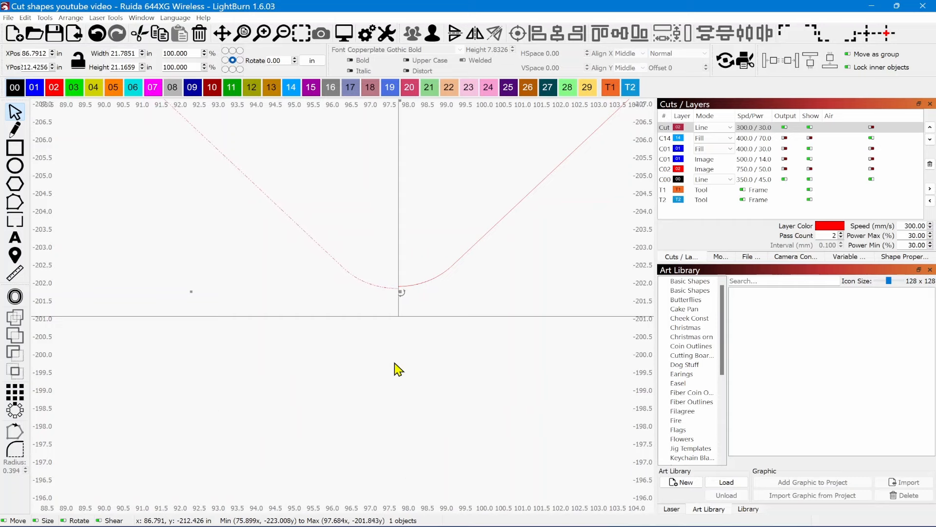
pyautogui.hotkey('ctrl', 'Up')
# - Fine-tune the lower-left heart piece rightwards to line up its upper end with the upper-left piece, and check its bottom joint
pyautogui.scroll(-3, 121, 174)
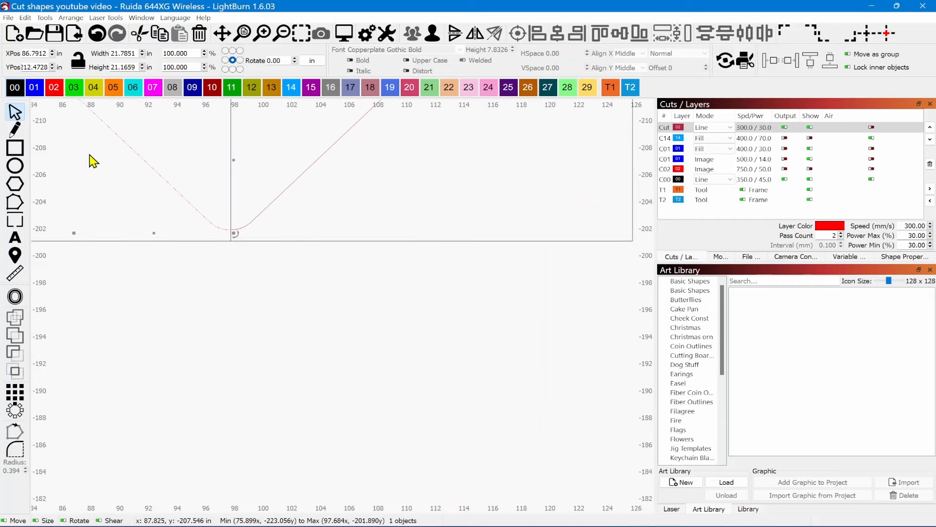
pyautogui.scroll(3, 81, 149)
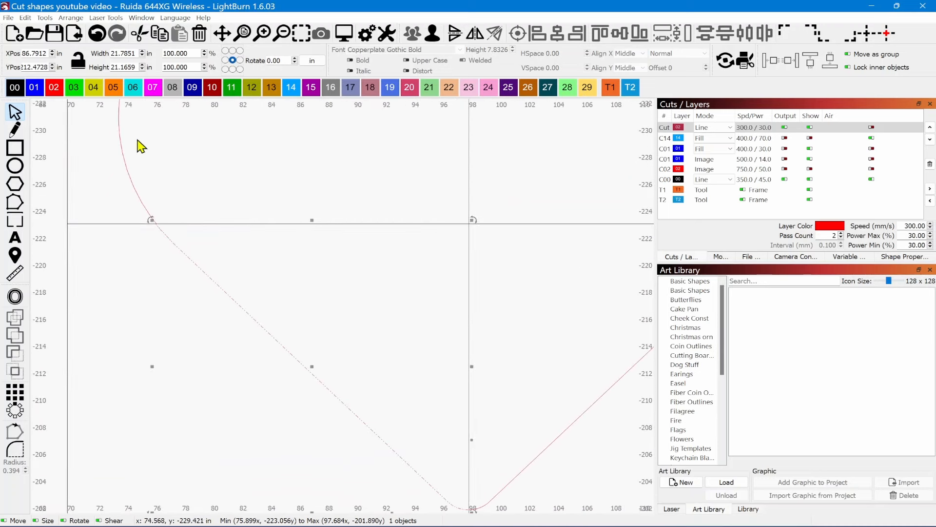
pyautogui.scroll(2, 156, 227)
pyautogui.scroll(3, 156, 227)
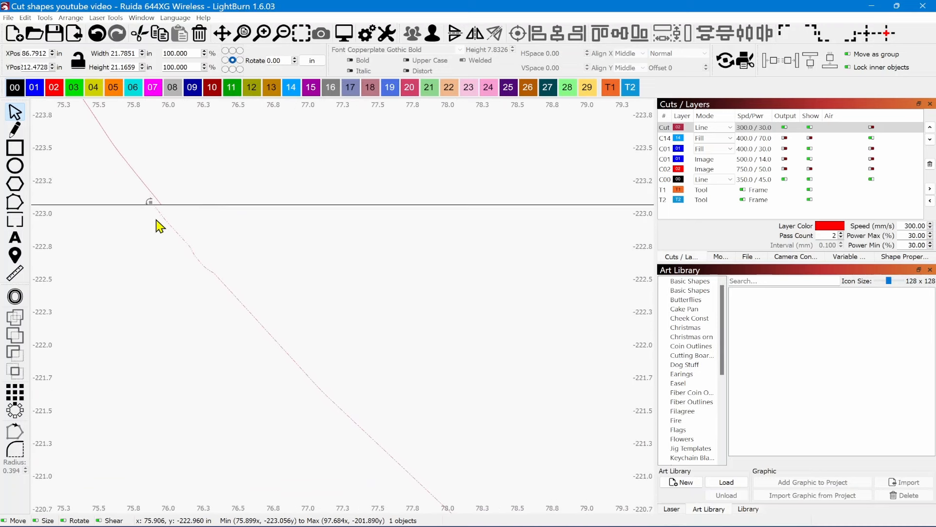
pyautogui.press('Right')
pyautogui.press('Right')
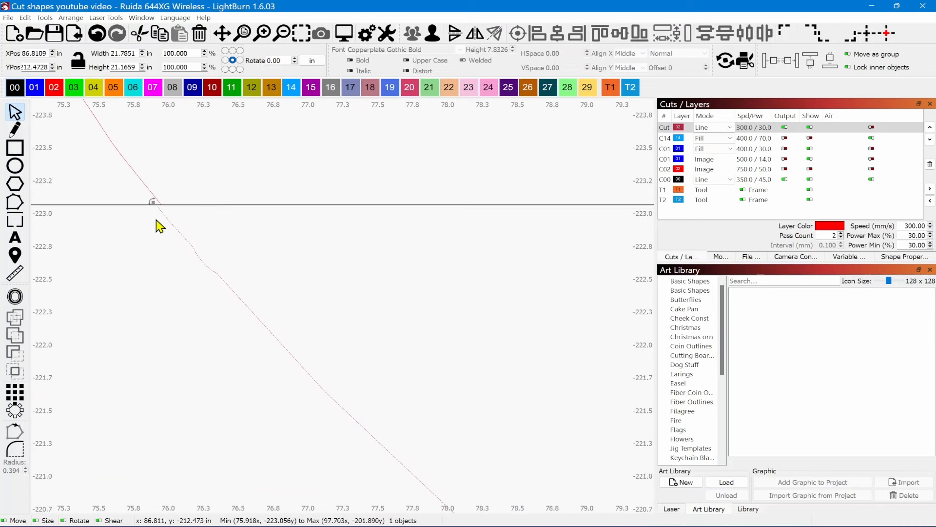
pyautogui.press('Right')
pyautogui.scroll(-5, 157, 224)
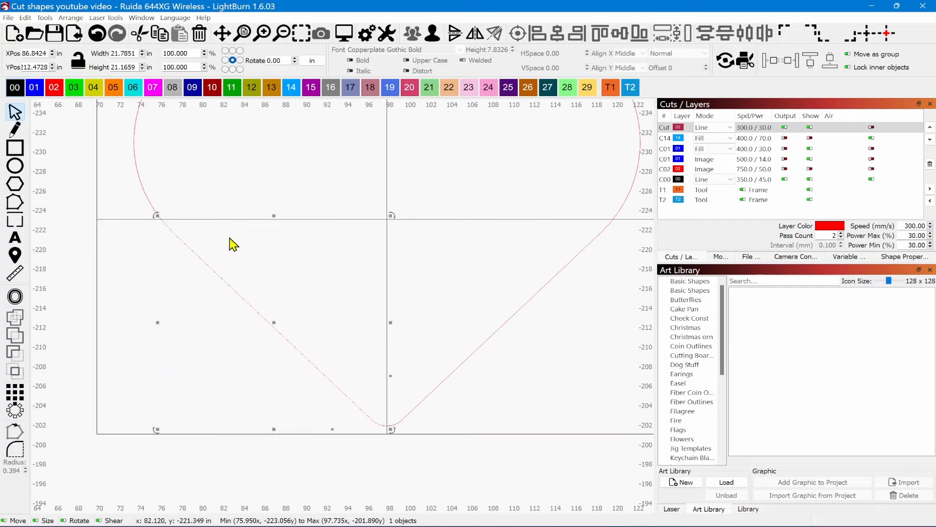
pyautogui.scroll(2, 370, 409)
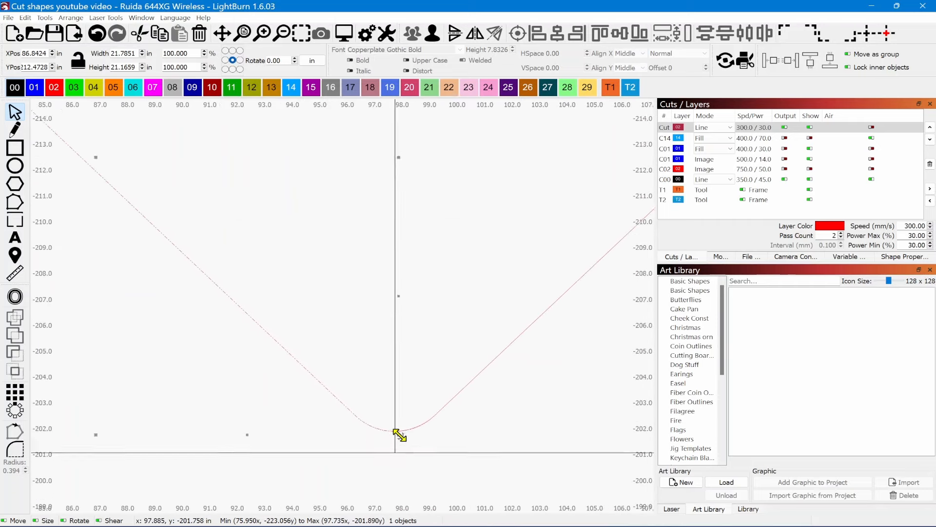
pyautogui.scroll(-1, 392, 379)
pyautogui.scroll(-3, 388, 373)
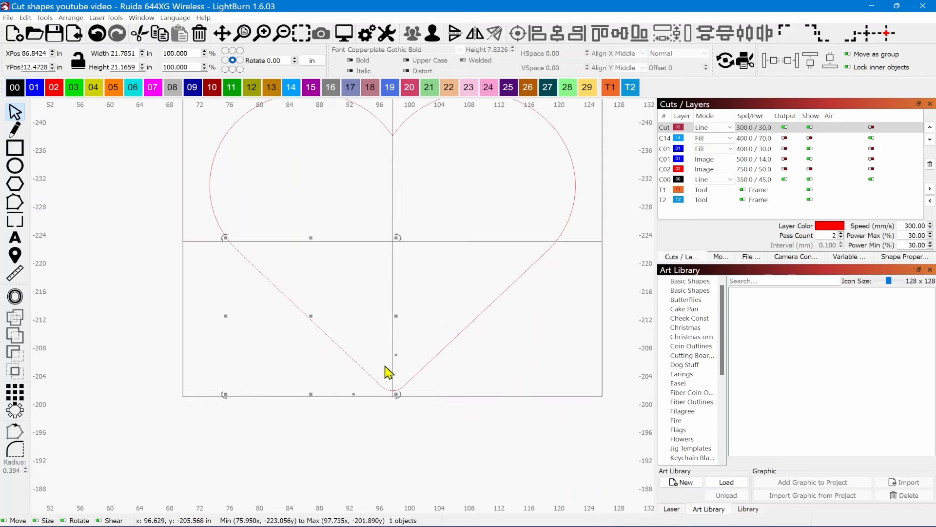
# - Ungroup the four panel rectangles so that each panel can be selected separately
pyautogui.click(403, 335)
pyautogui.moveTo(313, 164); pyautogui.dragTo(129, 218)
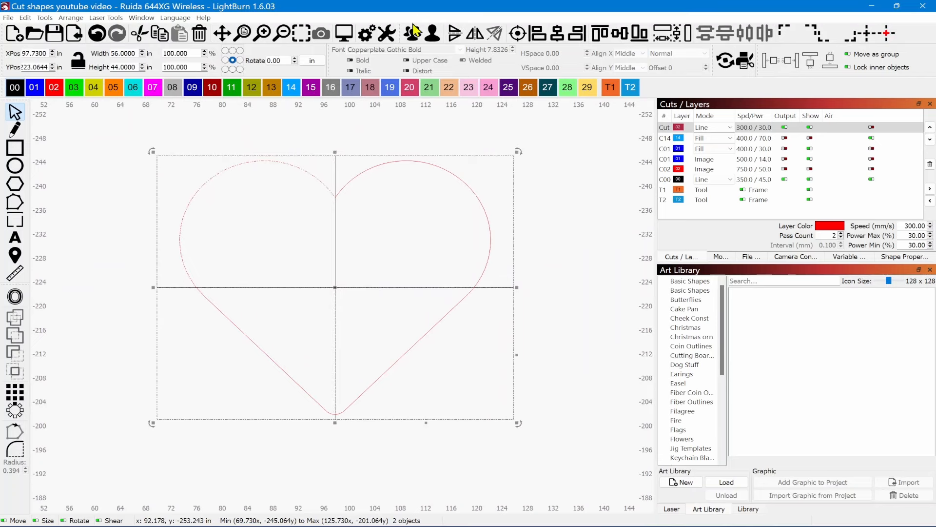
pyautogui.click(387, 229)
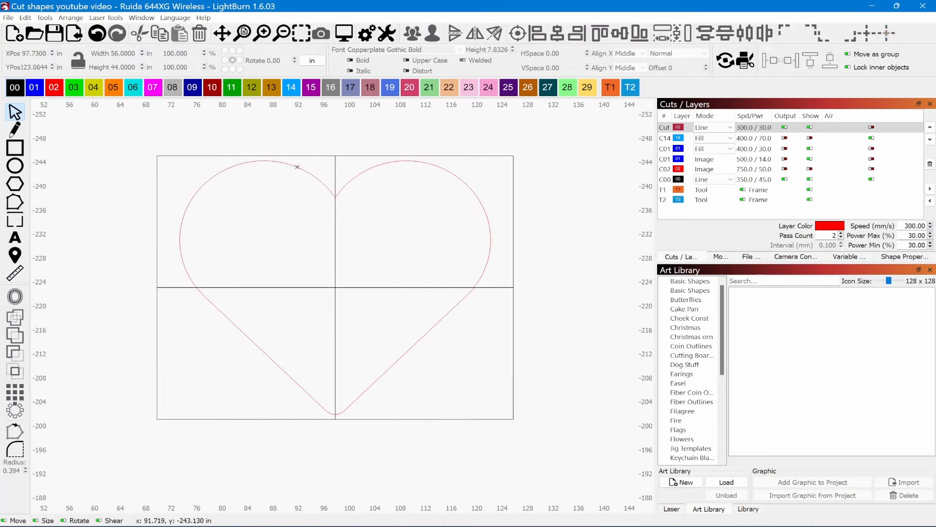
# - Group each heart piece with its own panel, going through the upper-left, lower-left, lower-right and upper-right quarters
pyautogui.moveTo(248, 193); pyautogui.dragTo(132, 213)
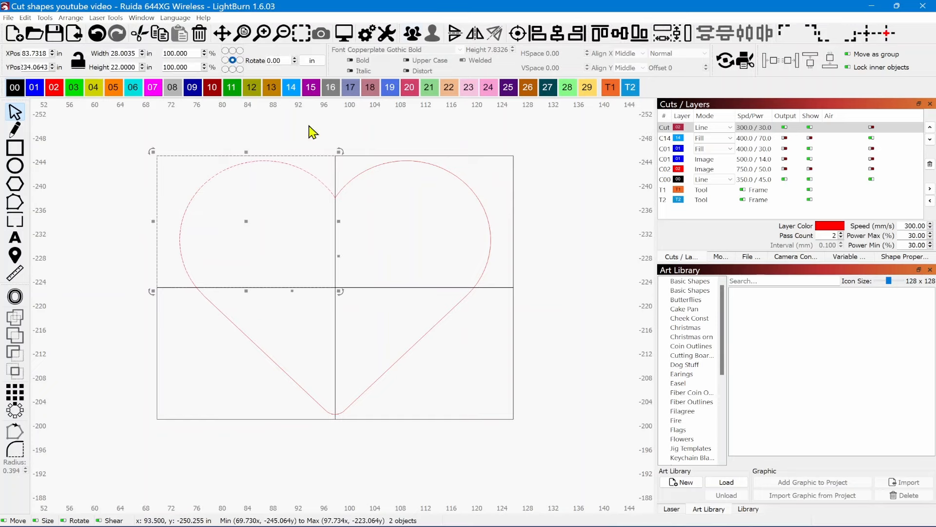
pyautogui.moveTo(297, 316); pyautogui.dragTo(94, 378)
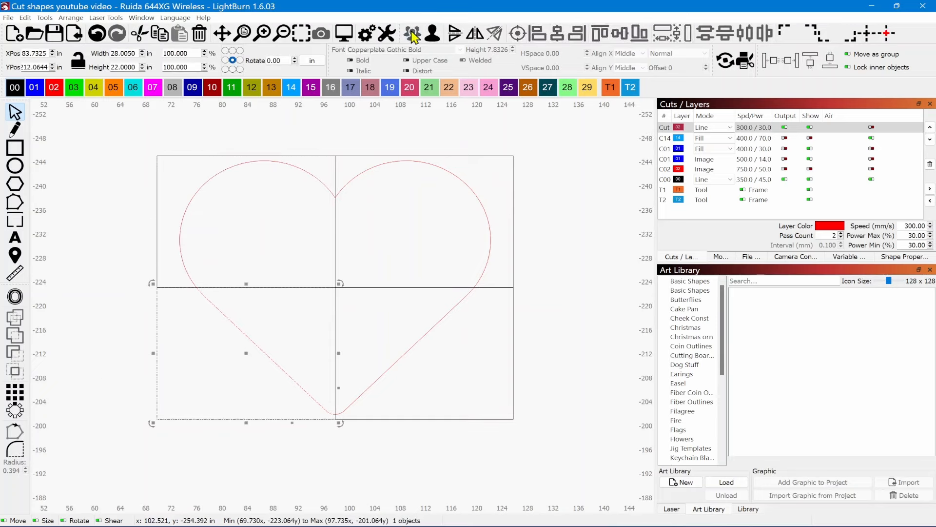
pyautogui.click(378, 329)
pyautogui.moveTo(528, 341); pyautogui.dragTo(378, 361)
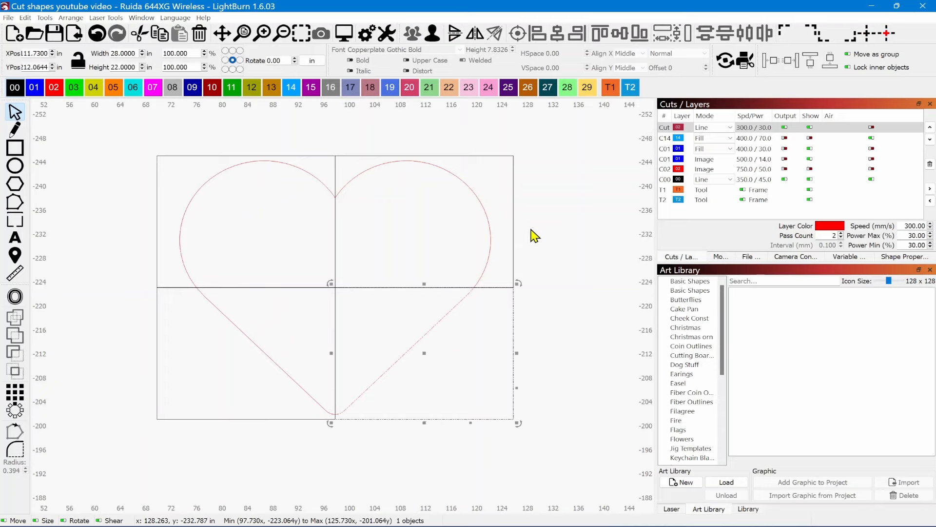
pyautogui.moveTo(534, 215); pyautogui.dragTo(455, 233)
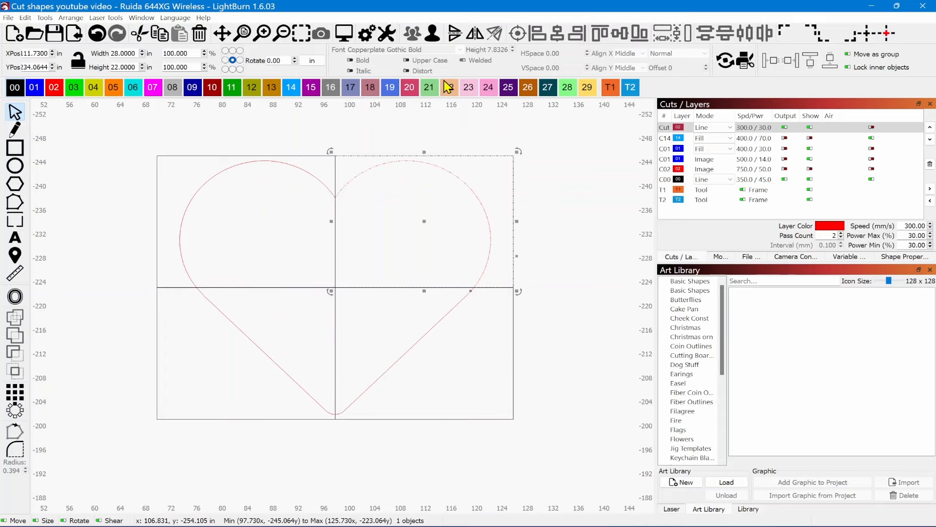
# - Move the grouped upper-right panel away from the grid and snap its corner back onto the neighbouring panel
pyautogui.click(493, 213)
pyautogui.click(512, 198)
pyautogui.moveTo(425, 223); pyautogui.dragTo(458, 213)
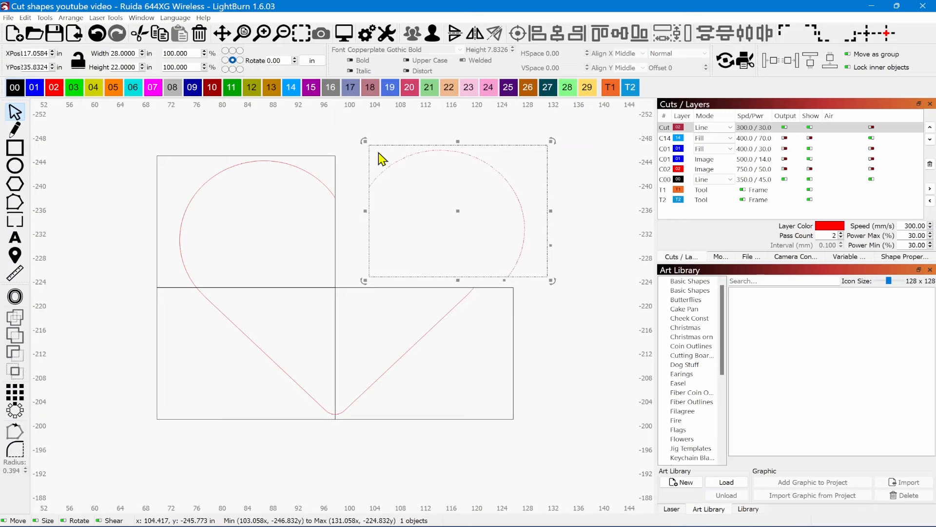
pyautogui.moveTo(370, 145); pyautogui.dragTo(336, 155)
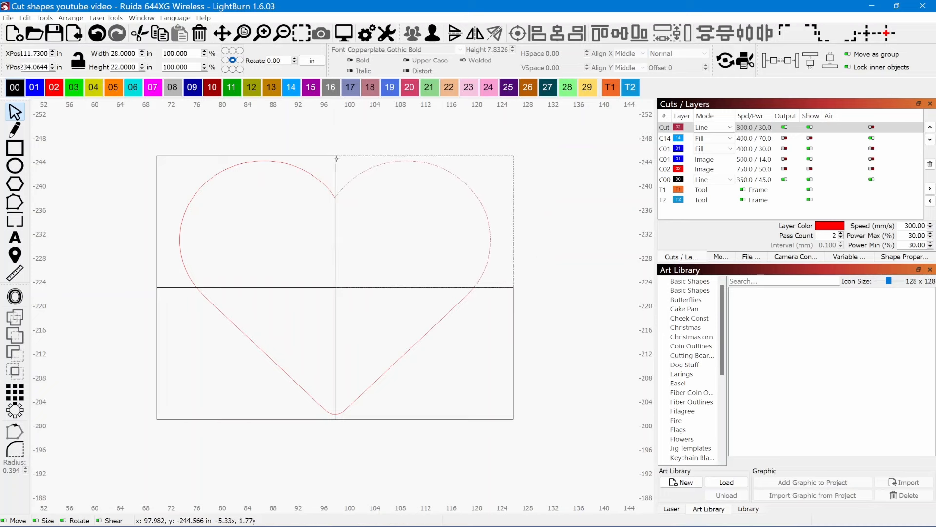
pyautogui.click(580, 426)
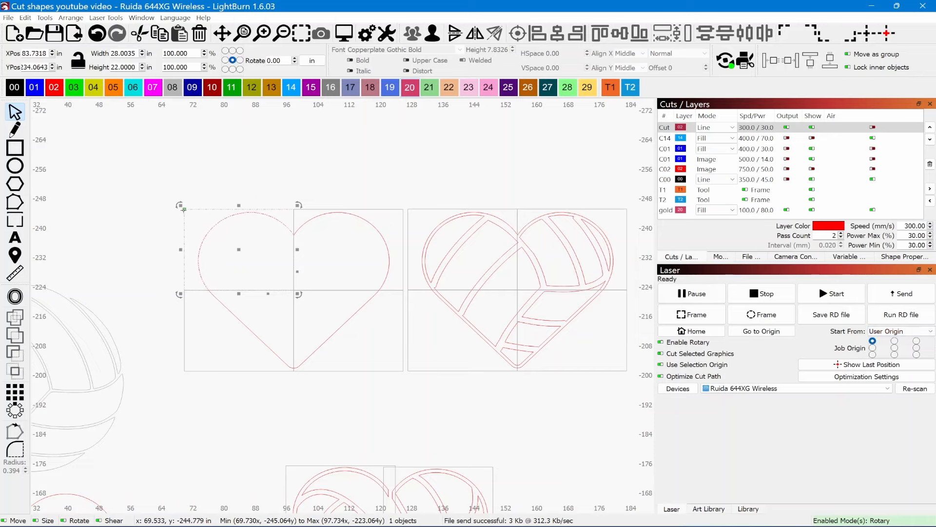
# - Preview the laser cut path of the selected upper-left panel and close the preview
pyautogui.scroll(1, 185, 210)
pyautogui.scroll(2, 185, 210)
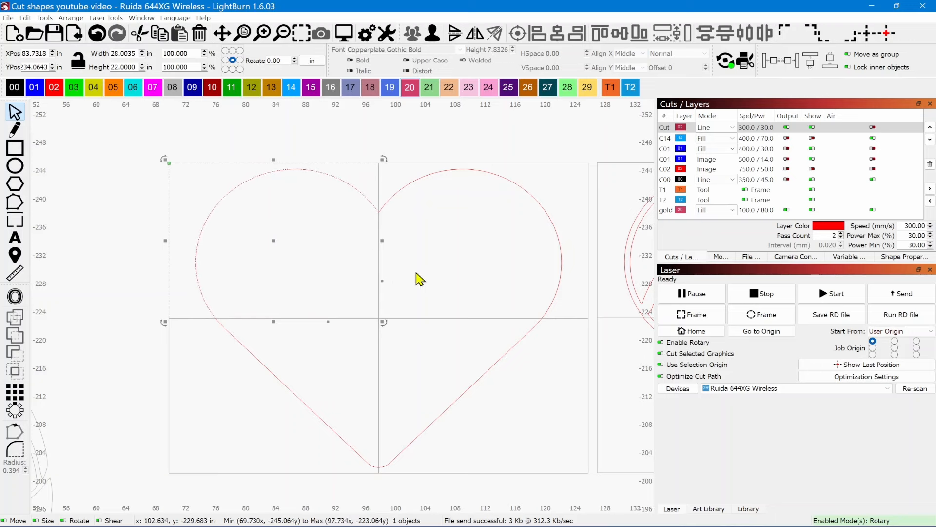
pyautogui.click(344, 34)
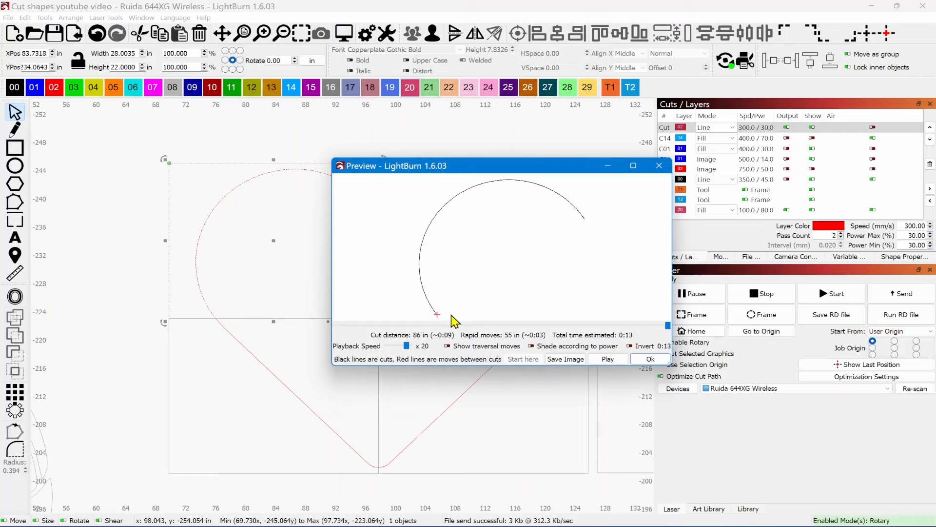
pyautogui.click(639, 360)
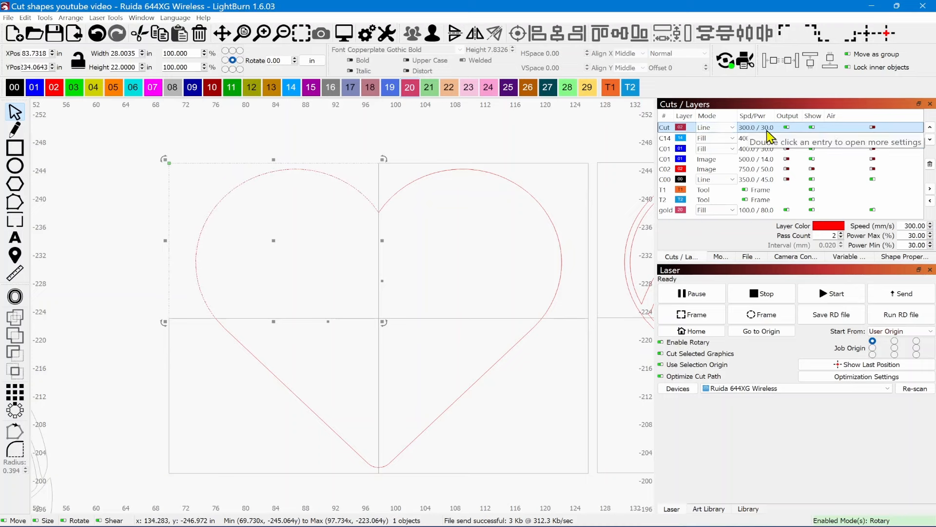
# - Review the Cut layer's settings and send the upper-left panel's job to the laser as CUT SHAP
pyautogui.doubleClick(676, 130)
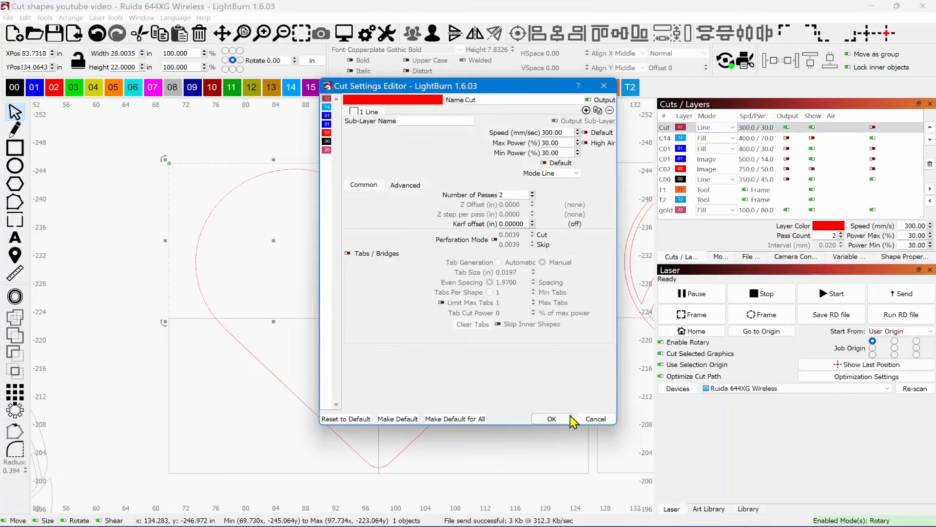
pyautogui.click(552, 419)
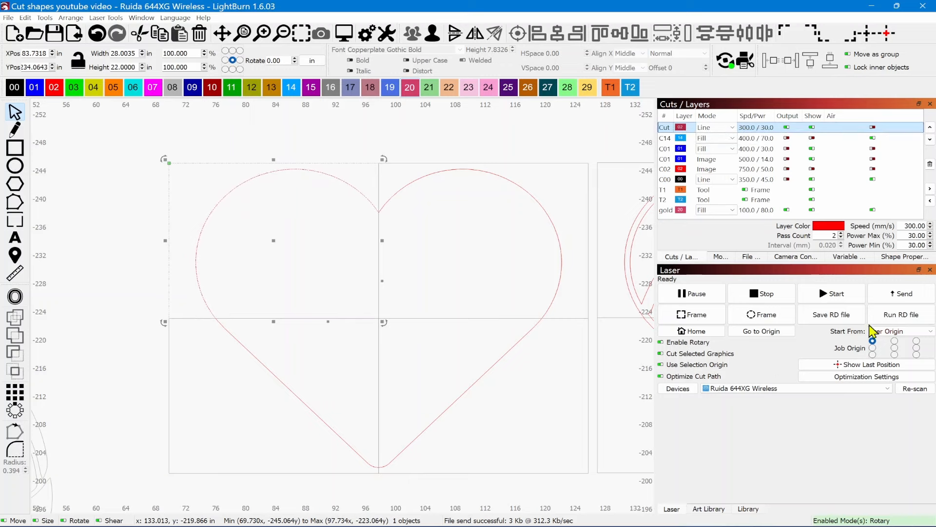
pyautogui.click(900, 293)
pyautogui.click(474, 283)
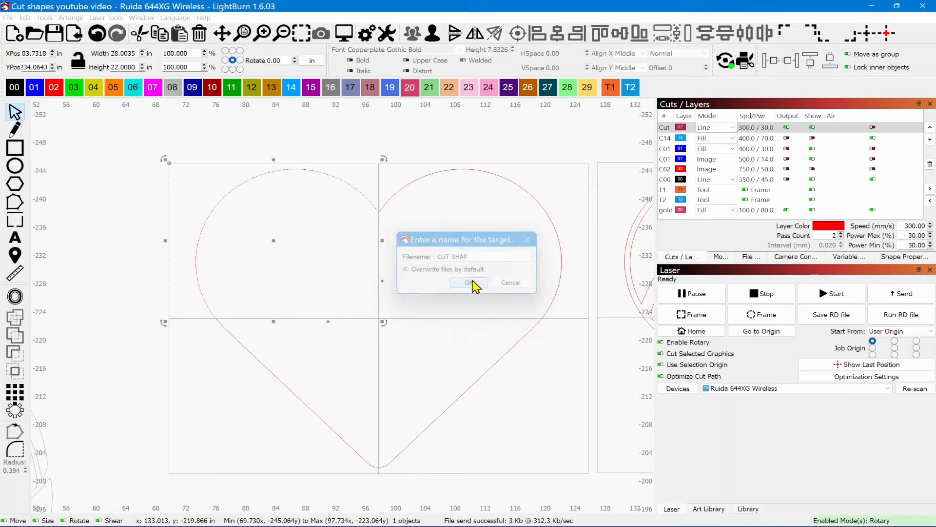
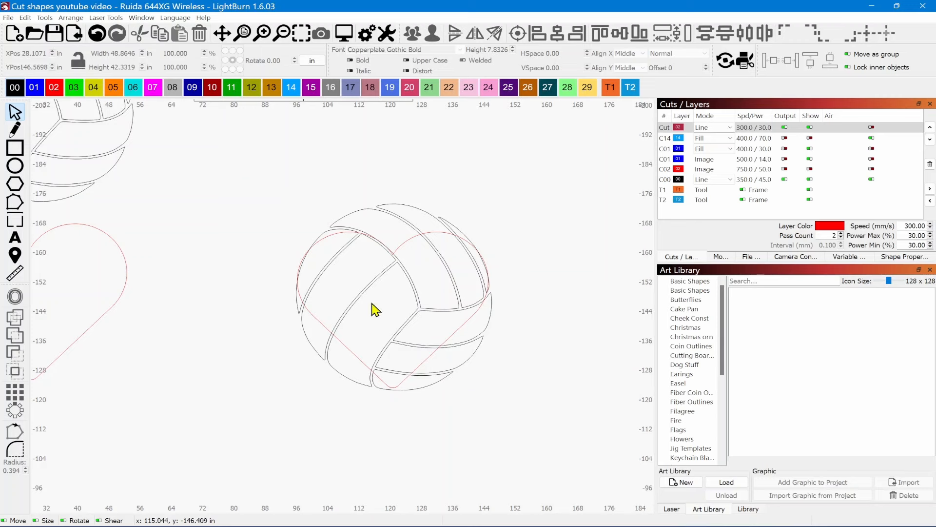
pyautogui.scroll(-3, 385, 296)
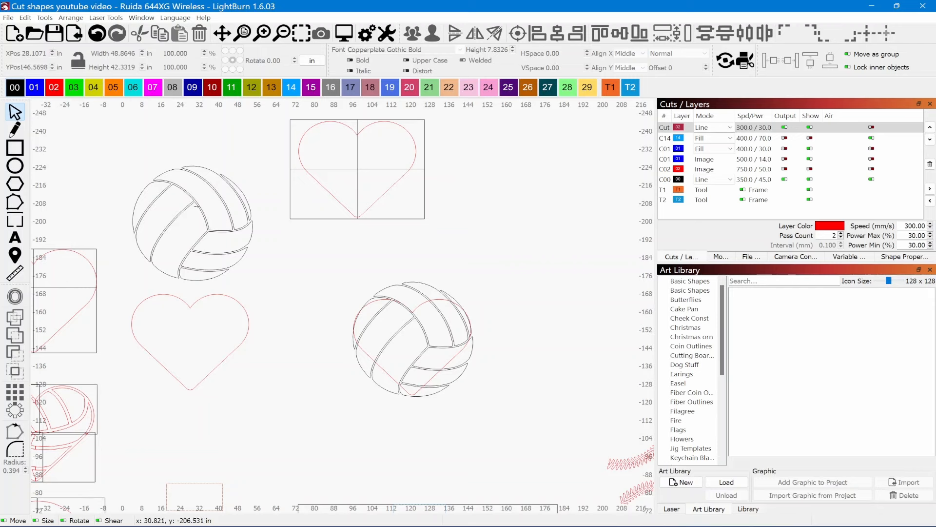
pyautogui.scroll(2, 422, 343)
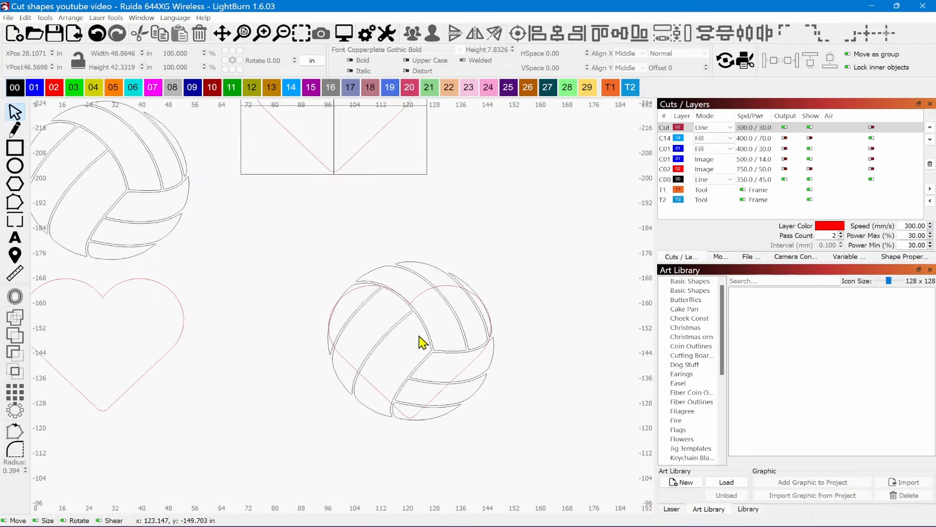
pyautogui.scroll(3, 422, 343)
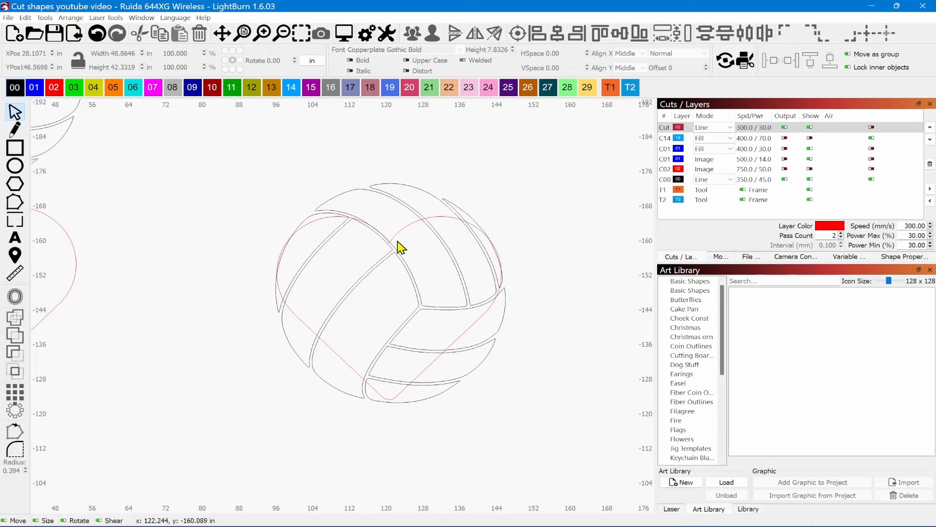
# - Apply Boolean Subtract to the heart and the overlapping volleyball, leaving only the volleyball seams within the heart
pyautogui.click(404, 227)
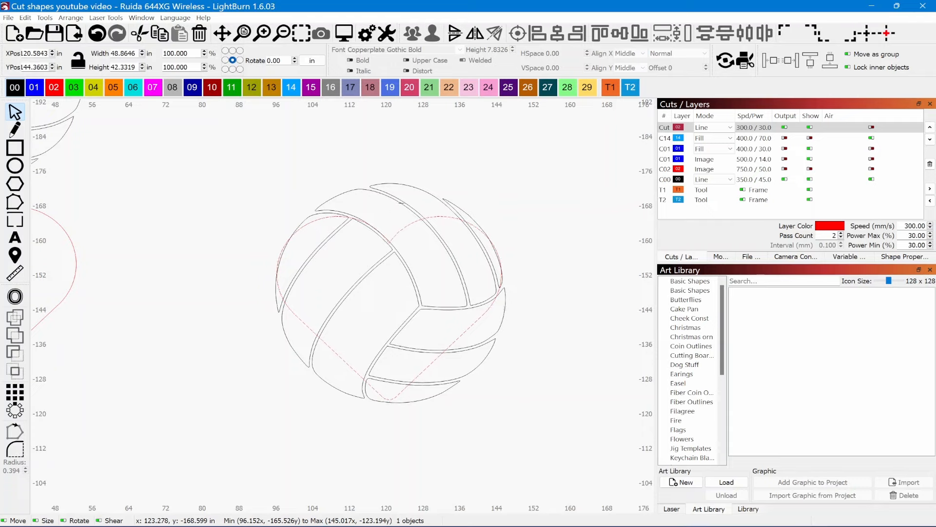
pyautogui.keyDown('shift'); pyautogui.click(402, 203); pyautogui.keyUp('shift')
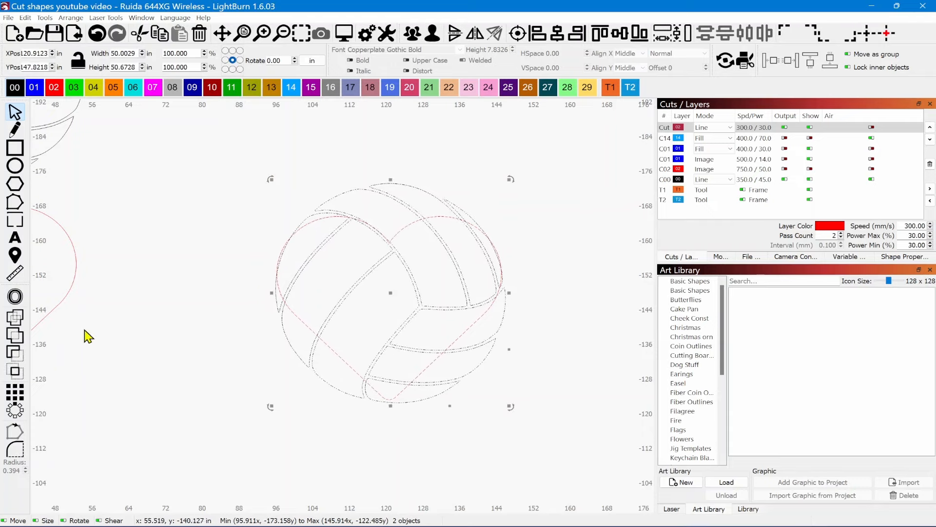
pyautogui.click(15, 358)
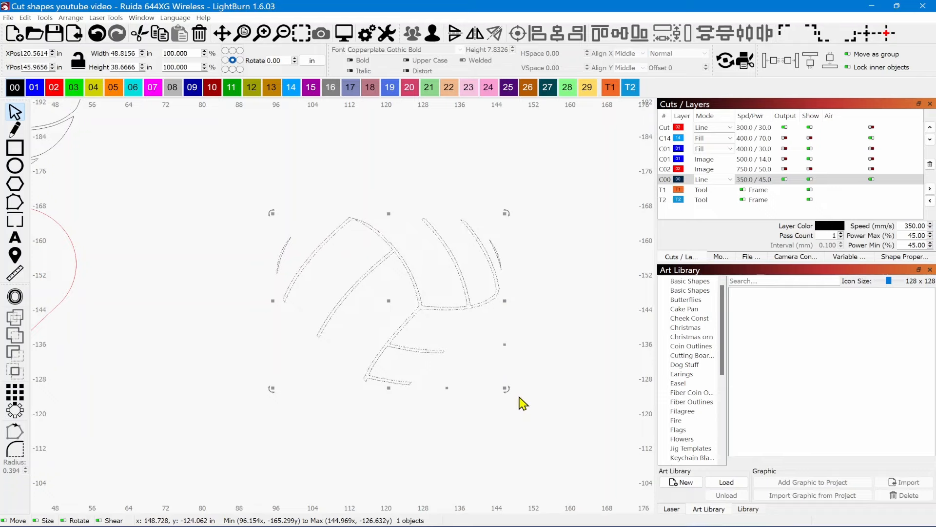
# - Examine the cut volleyball seams up close for stray slivers, notches and uneven edges left by the Boolean operation
pyautogui.scroll(5, 464, 221)
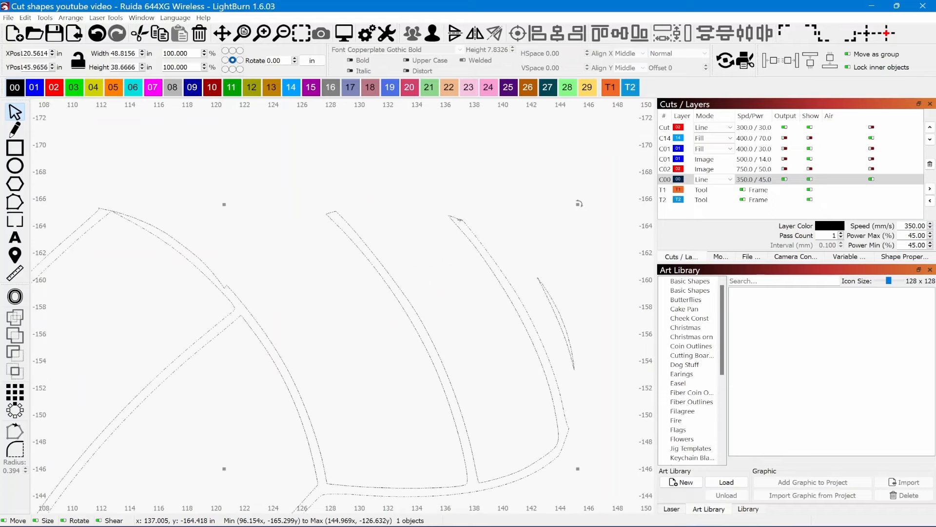
pyautogui.moveTo(359, 355); pyautogui.dragTo(356, 337)
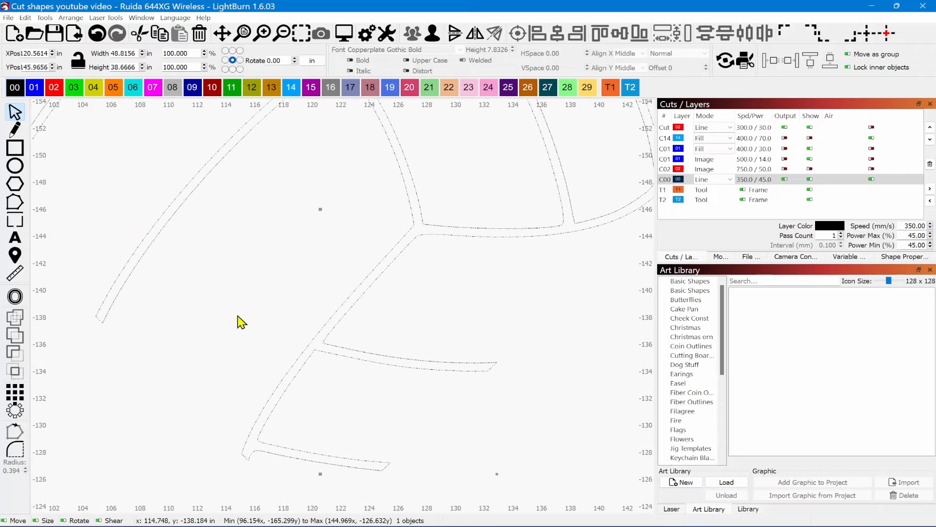
pyautogui.scroll(-4, 241, 322)
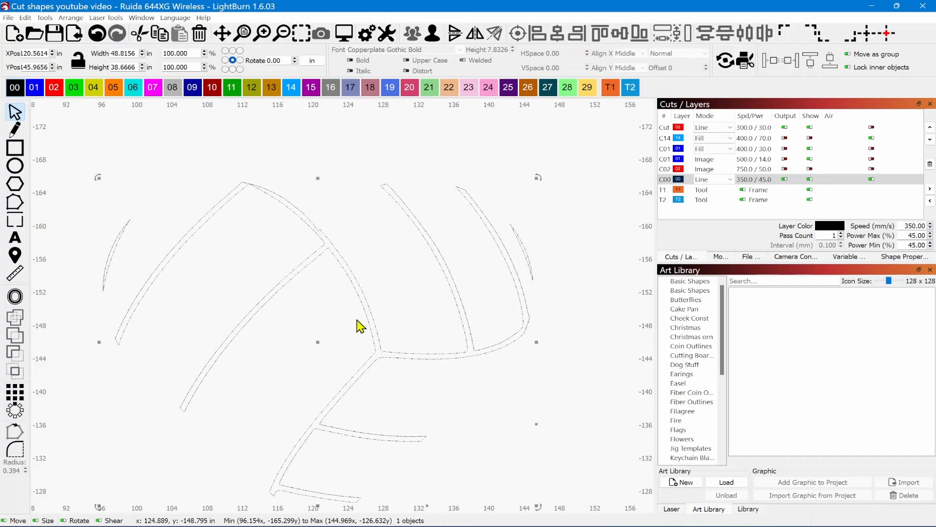
pyautogui.scroll(-3, 360, 325)
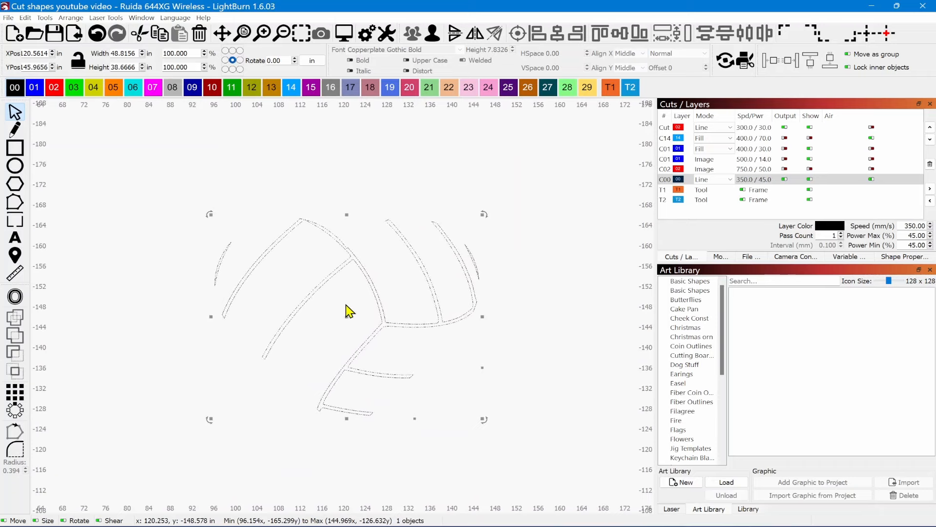
pyautogui.scroll(2, 349, 311)
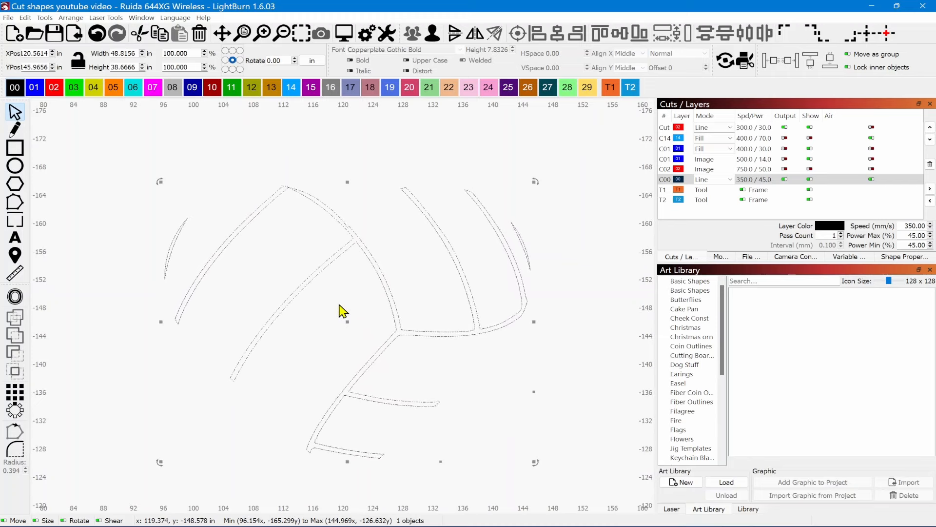
pyautogui.click(343, 302)
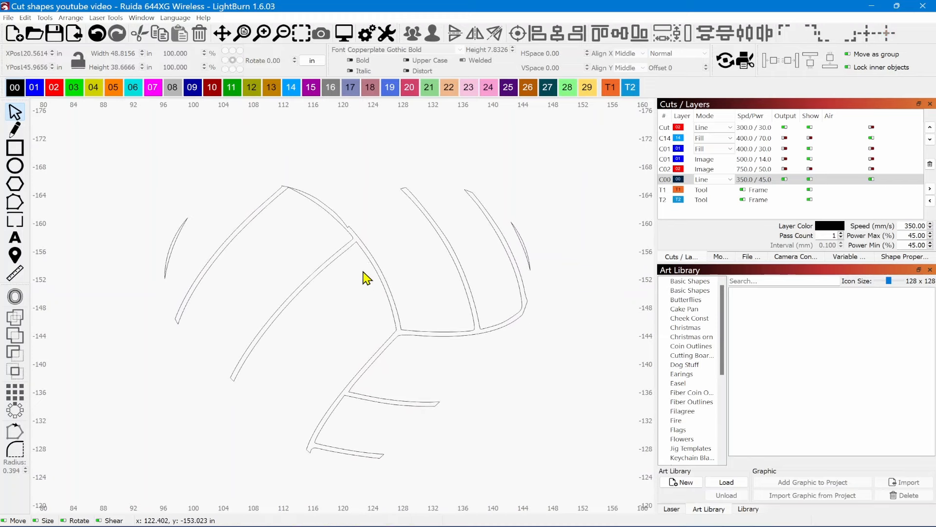
pyautogui.scroll(3, 366, 255)
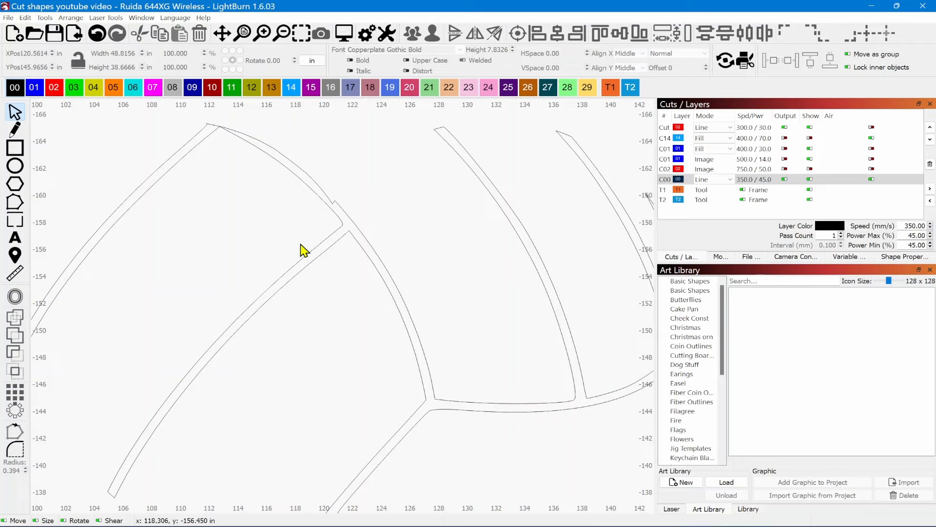
pyautogui.scroll(1, 309, 317)
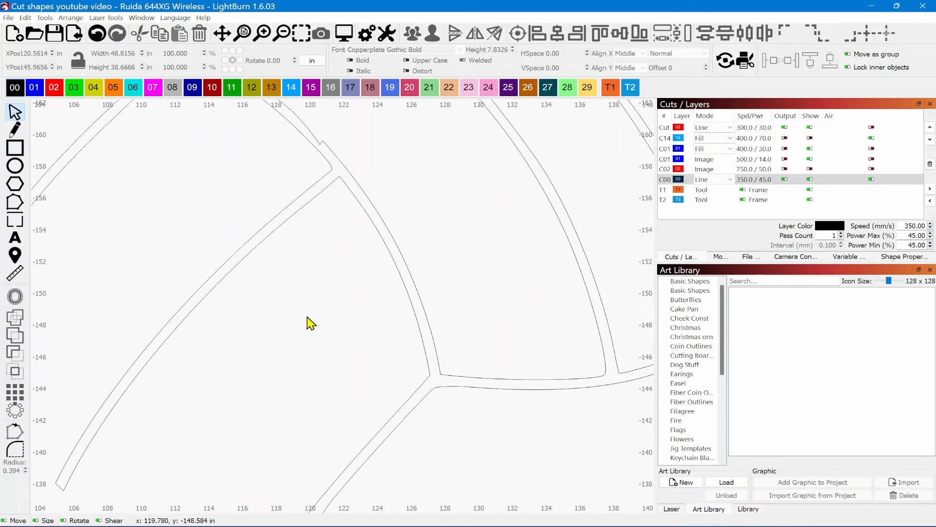
pyautogui.scroll(-2, 308, 317)
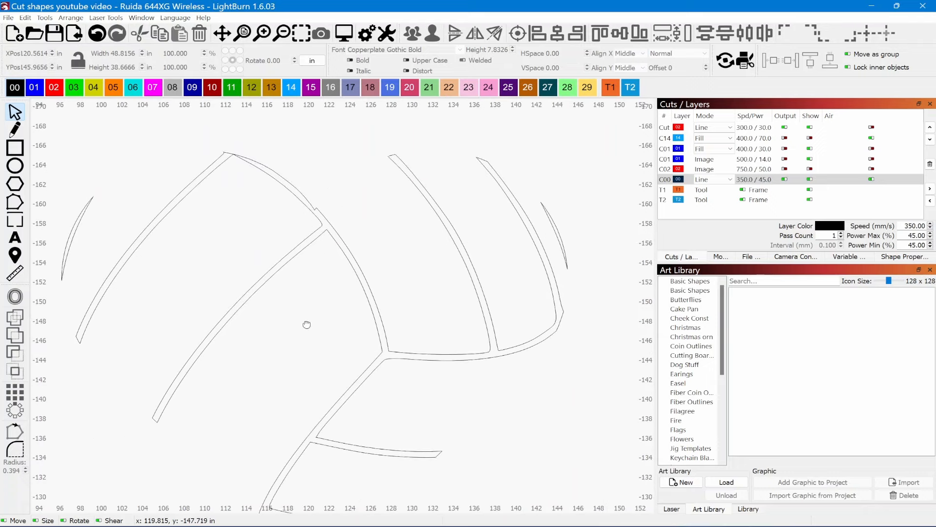
pyautogui.moveTo(308, 323); pyautogui.dragTo(345, 355)
# - Ungroup the volleyball seam shapes and delete the clustered nodes beside the notch on the upper seam's outer edge
pyautogui.click(361, 250)
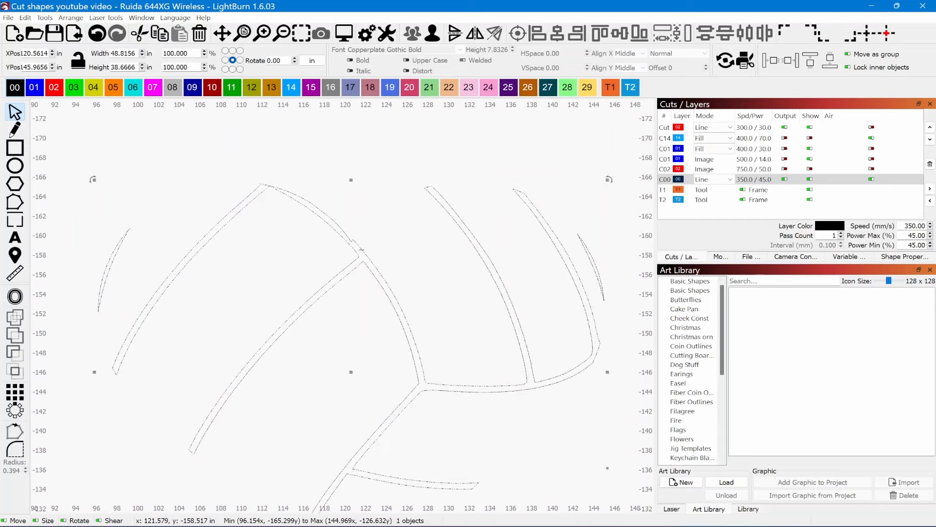
pyautogui.click(434, 35)
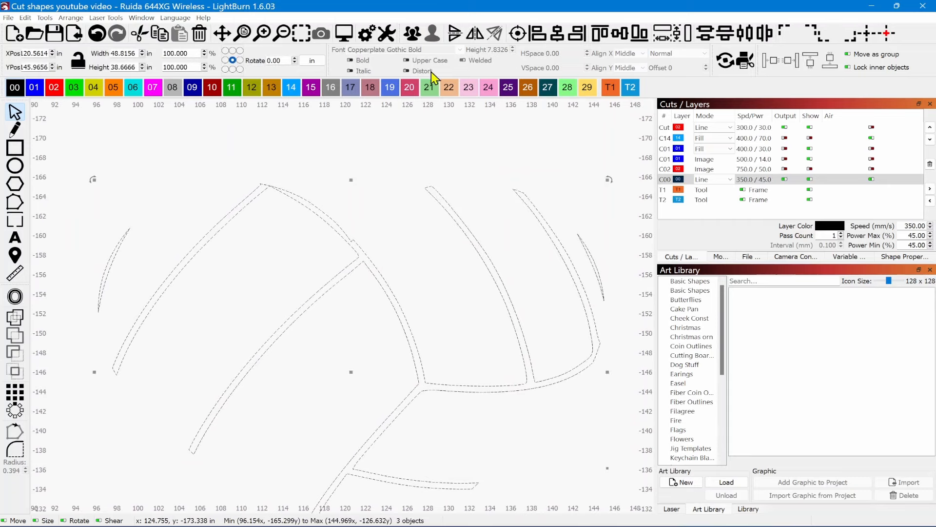
pyautogui.scroll(7, 350, 237)
pyautogui.scroll(2, 350, 237)
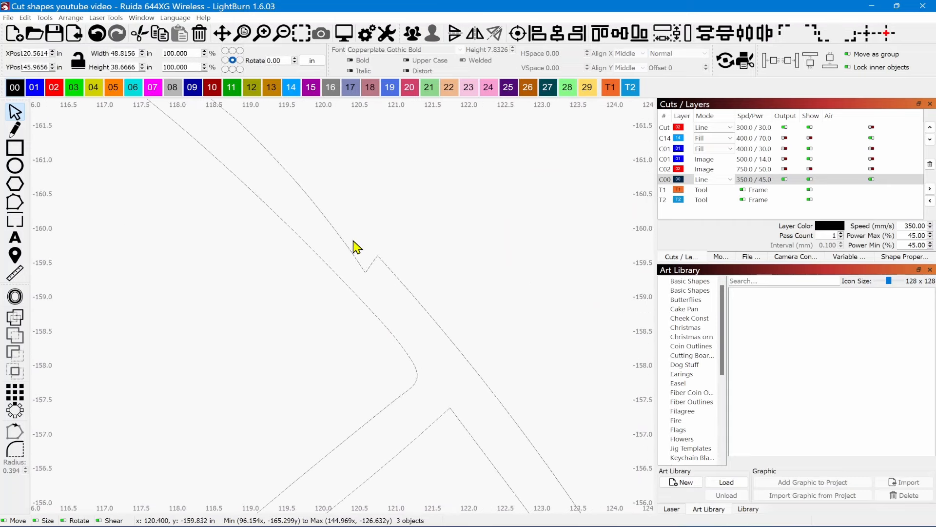
pyautogui.click(14, 202)
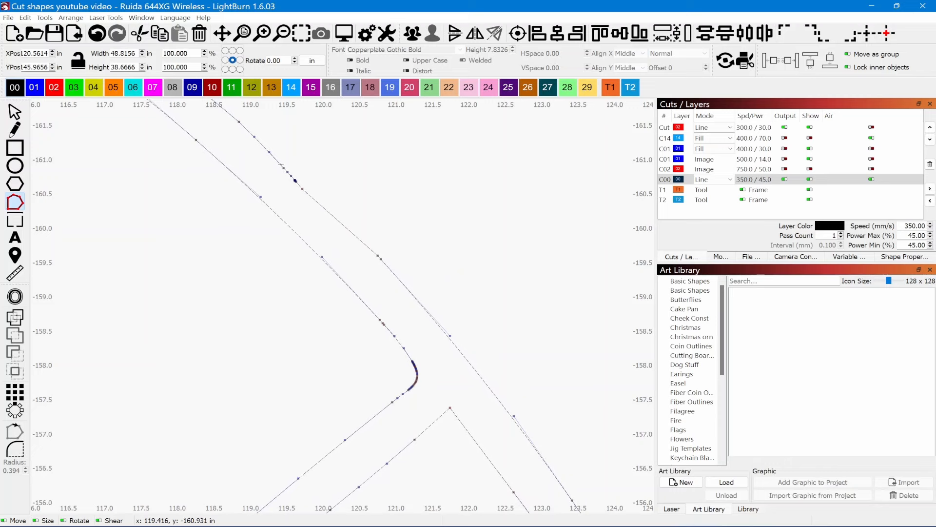
pyautogui.click(289, 175)
pyautogui.hotkey('ctrl', 'z')
pyautogui.moveTo(263, 159); pyautogui.dragTo(316, 191)
pyautogui.press('Delete')
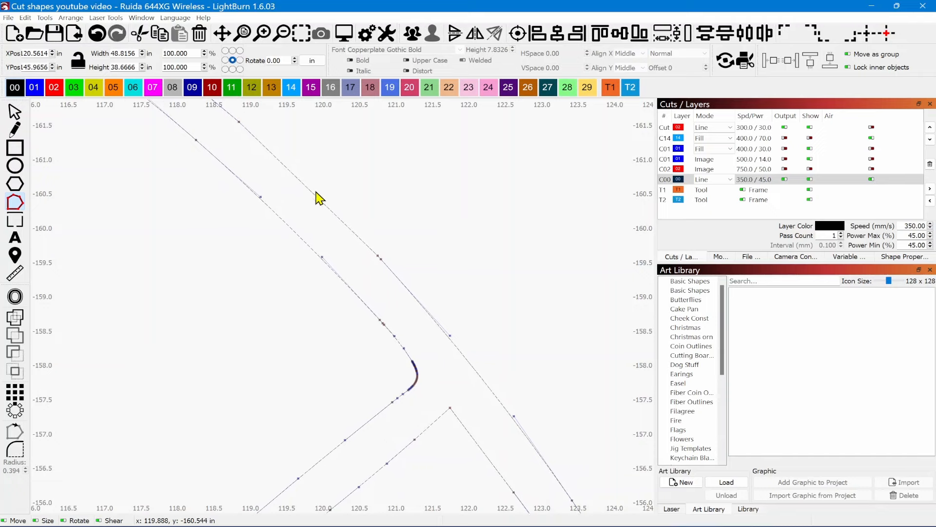
# - Pull the crowded nodes out of the upper-left seam's peak and delete the surplus ones
pyautogui.scroll(-8, 306, 242)
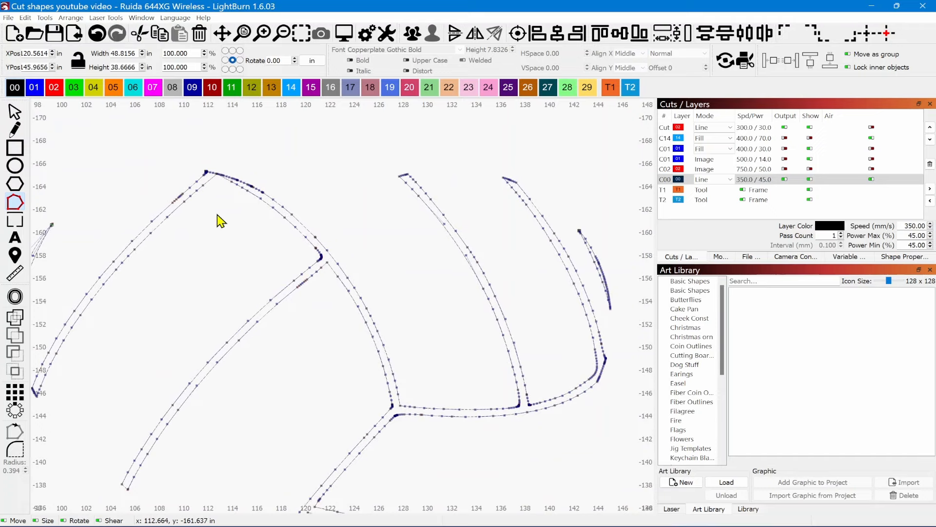
pyautogui.moveTo(226, 194); pyautogui.dragTo(266, 299)
pyautogui.scroll(10, 297, 307)
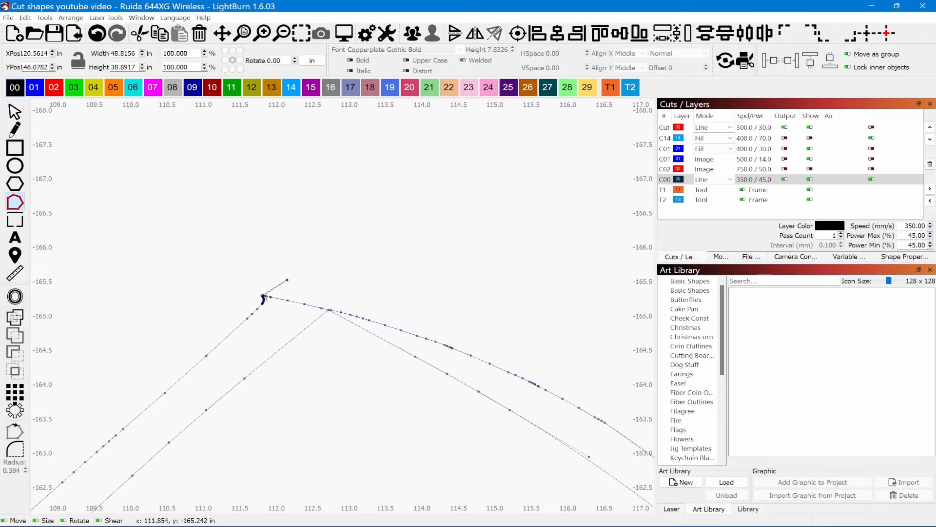
pyautogui.scroll(6, 265, 298)
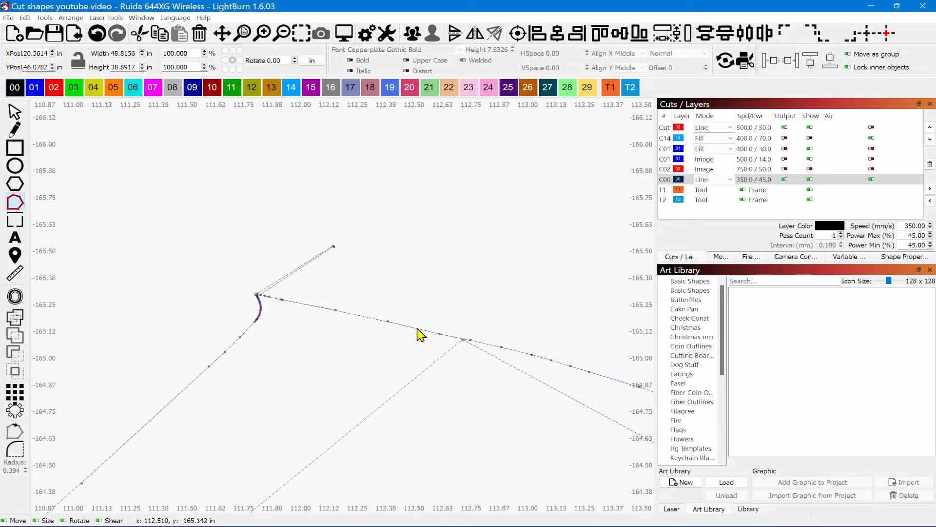
pyautogui.press('d')
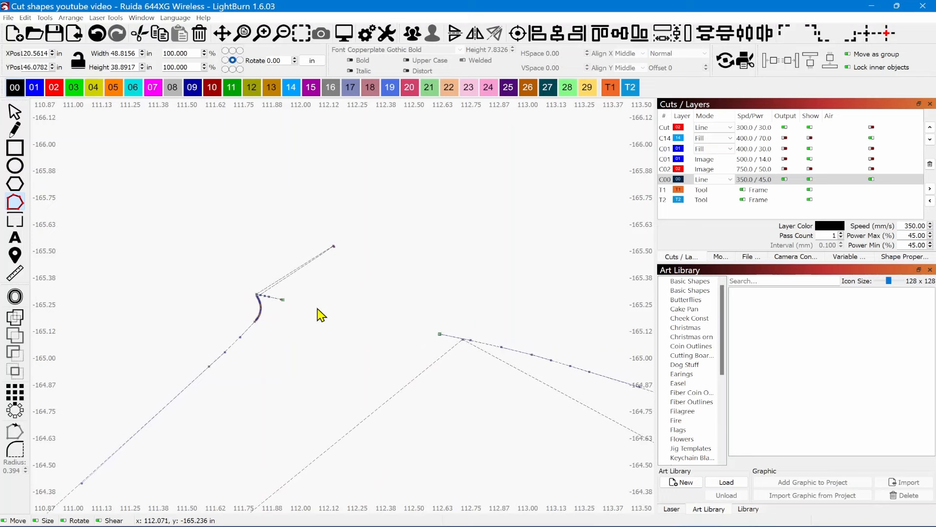
pyautogui.hotkey('ctrl', 'z')
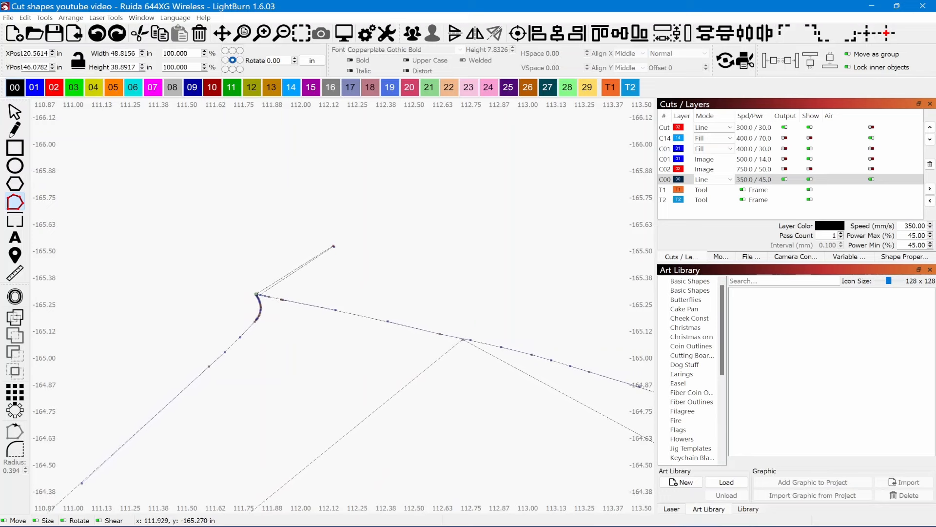
pyautogui.moveTo(257, 295); pyautogui.dragTo(265, 283)
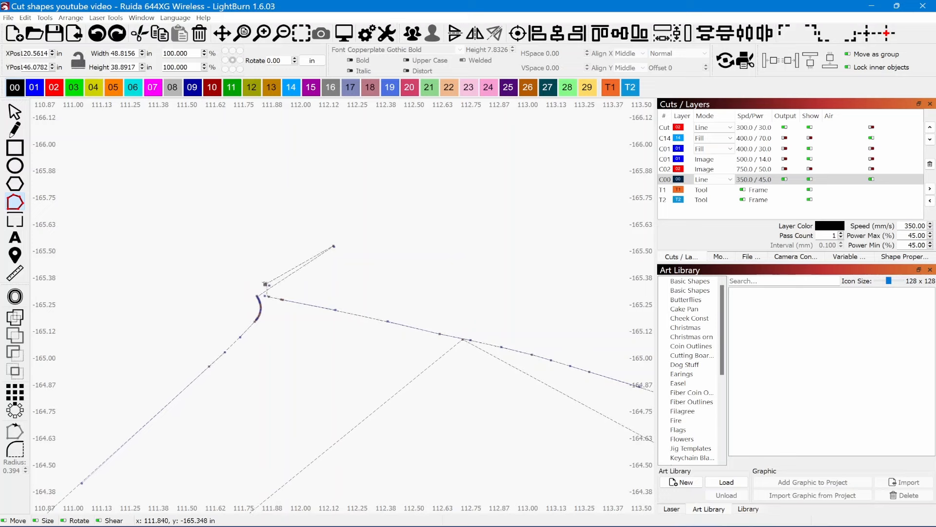
pyautogui.moveTo(285, 253); pyautogui.dragTo(295, 235)
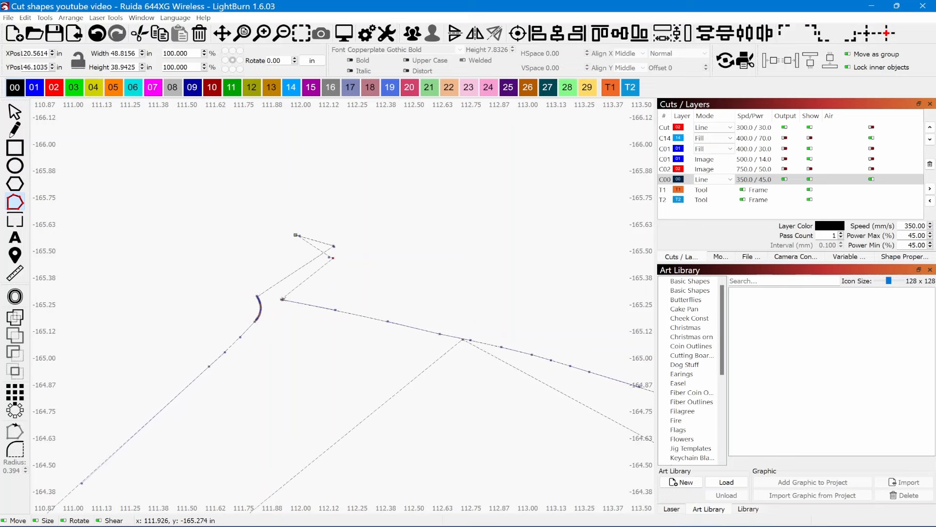
pyautogui.moveTo(312, 291); pyautogui.dragTo(369, 263)
pyautogui.press('Delete')
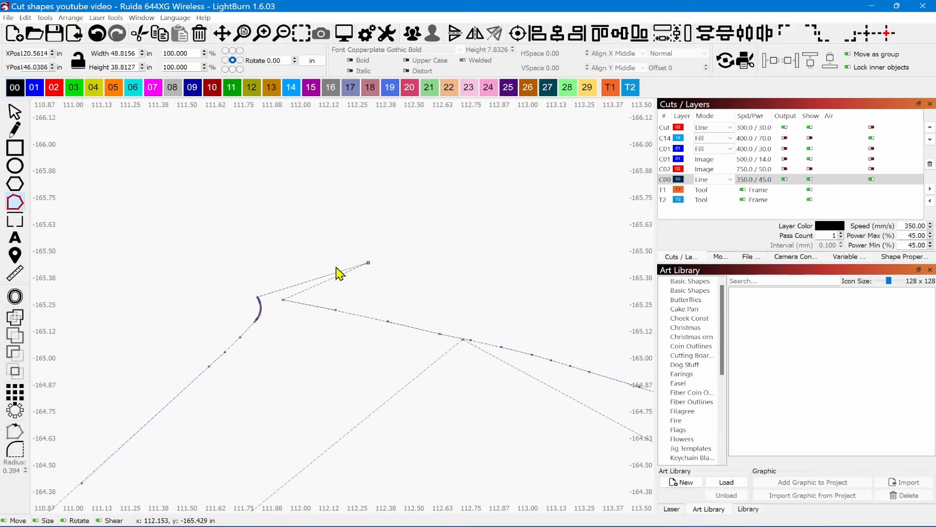
# - Reposition the peak node and its neighbours outward along the upper-left seam to widen the seam around its corner
pyautogui.moveTo(368, 262); pyautogui.dragTo(299, 247)
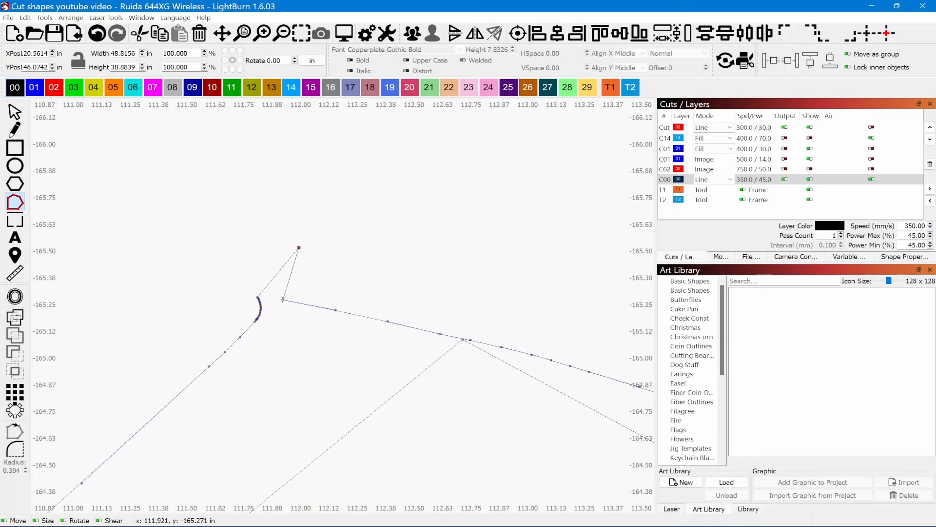
pyautogui.moveTo(284, 299); pyautogui.dragTo(336, 257)
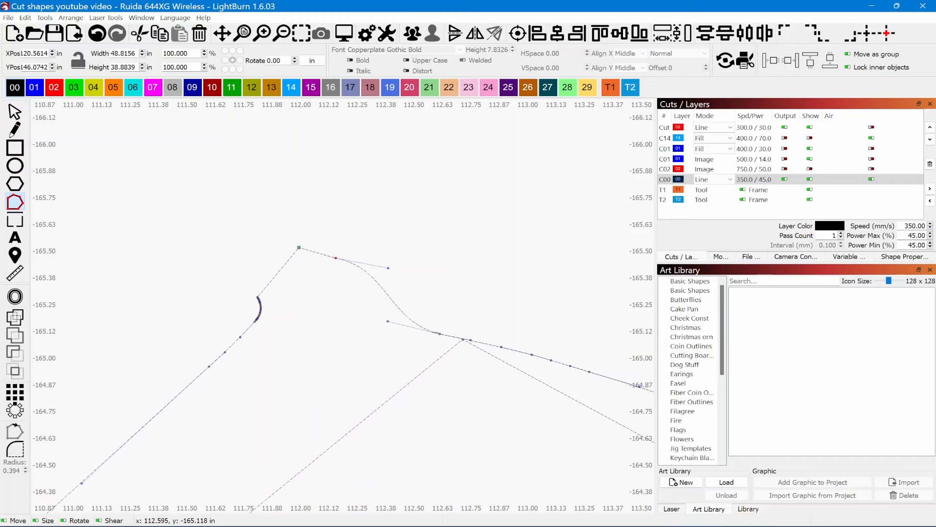
pyautogui.moveTo(439, 335); pyautogui.dragTo(462, 293)
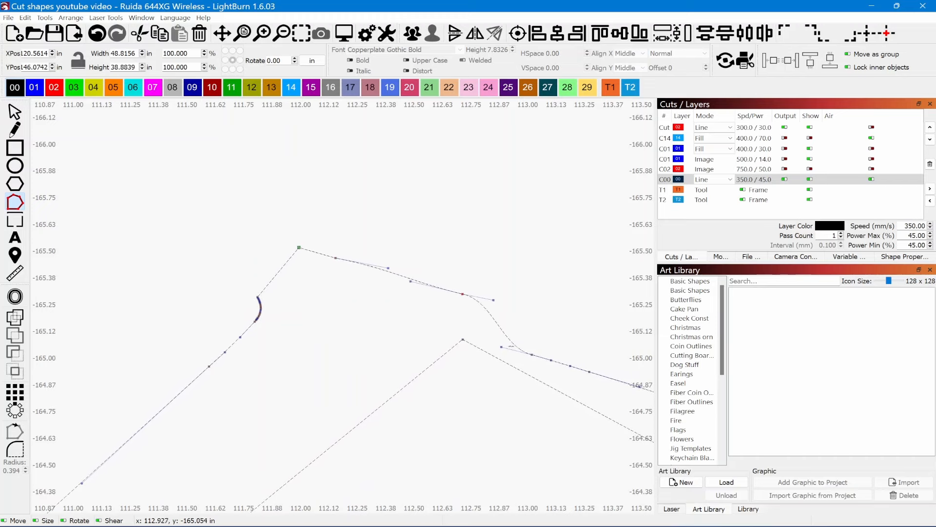
pyautogui.scroll(-3, 464, 347)
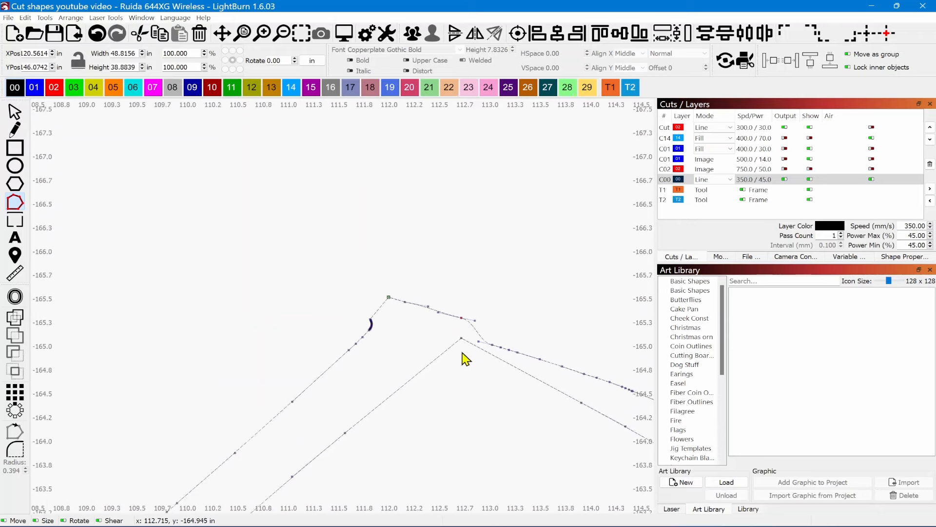
pyautogui.moveTo(508, 338); pyautogui.dragTo(524, 325)
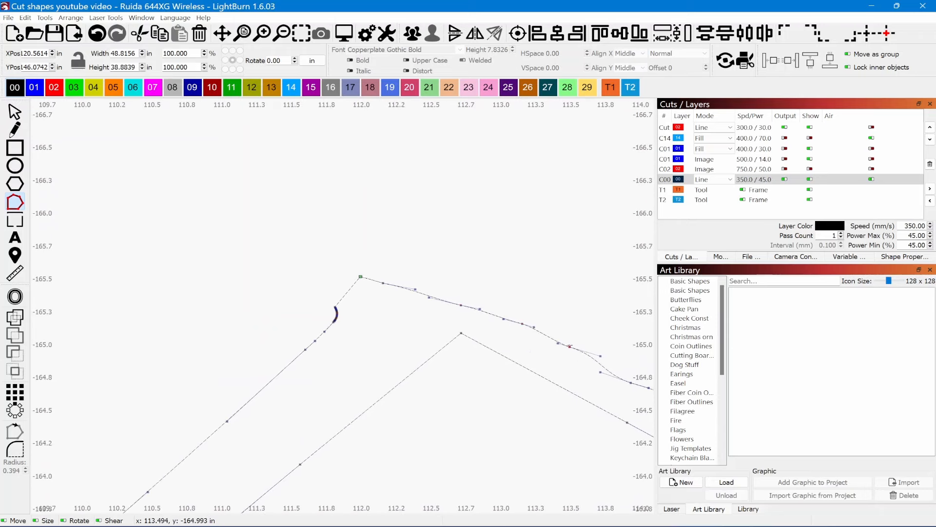
pyautogui.scroll(-4, 396, 361)
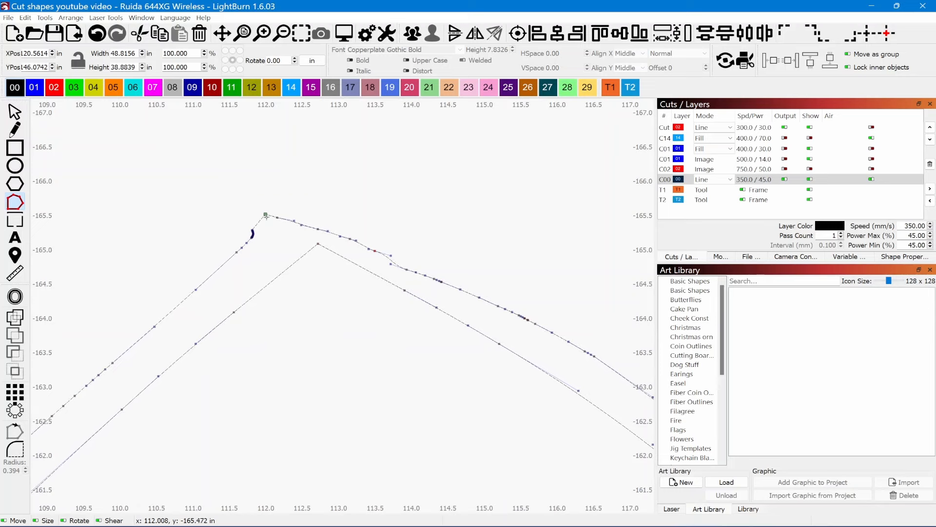
pyautogui.moveTo(266, 214); pyautogui.dragTo(279, 204)
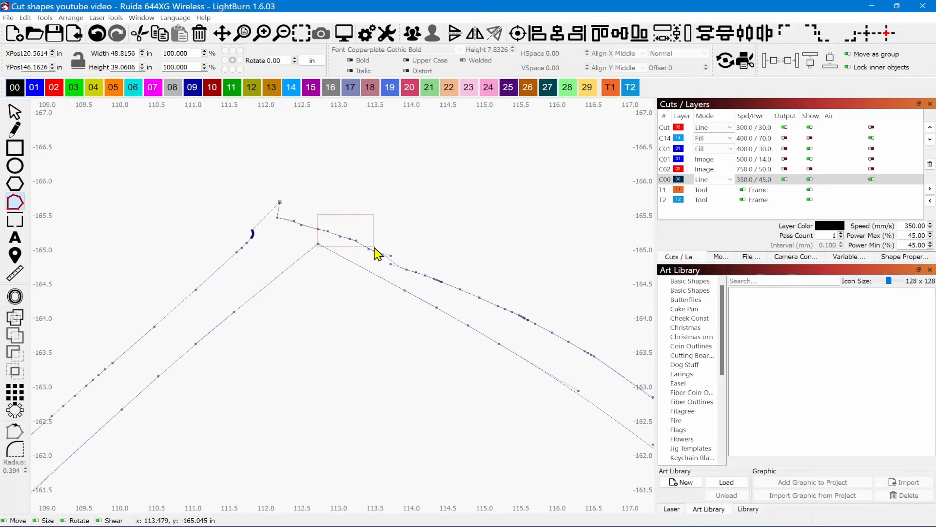
# - Delete the intermediate nodes along the outer edge beside the raised peak, keeping the seam's inner corner node
pyautogui.press('Delete')
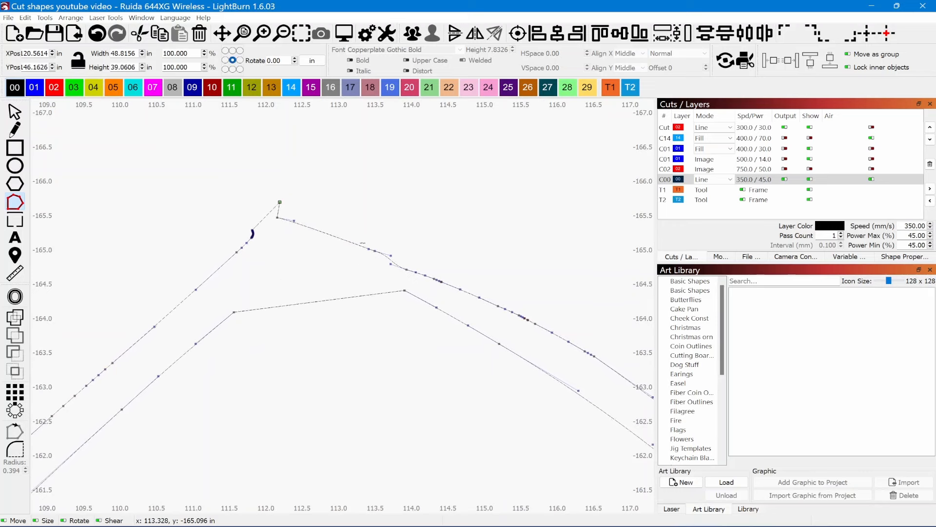
pyautogui.hotkey('ctrl', 'z')
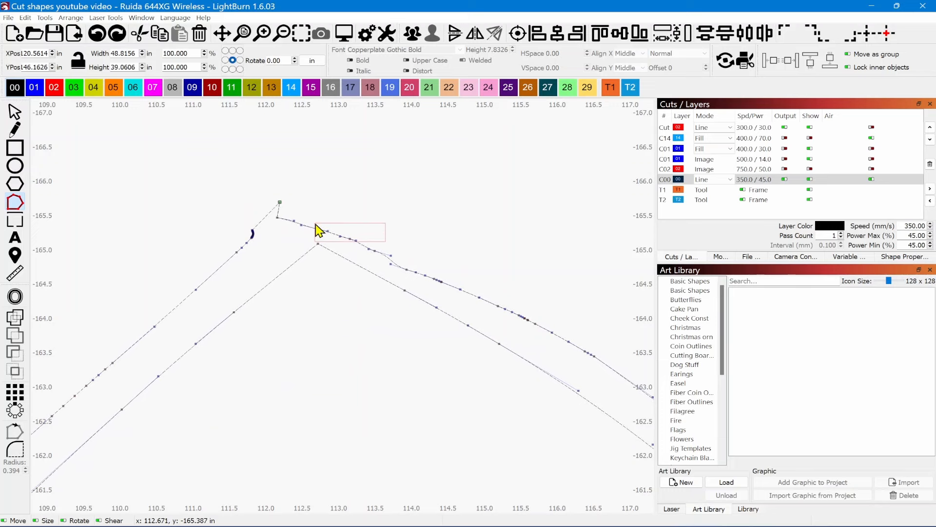
pyautogui.press('Delete')
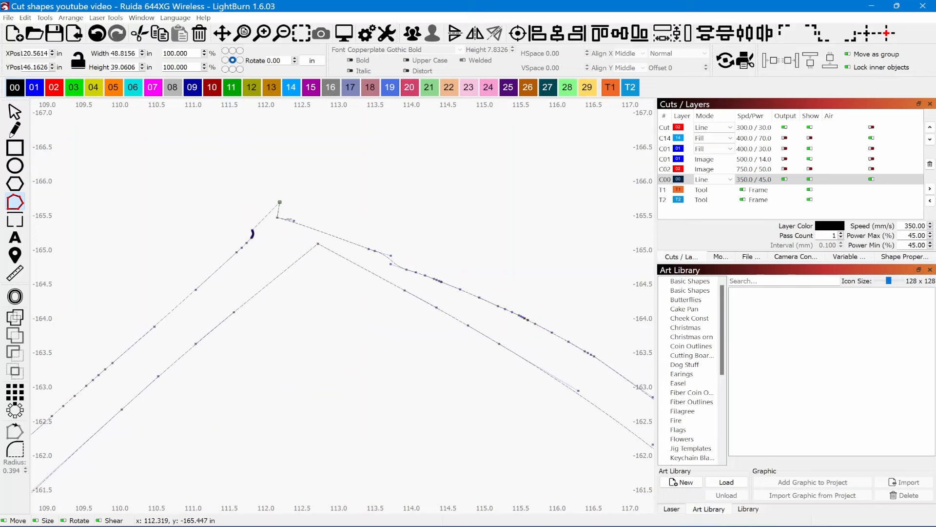
# - Delete the surplus nodes on both sides of the upper-left seam's peak and move the peak node up and outward to straighten its outer edges
pyautogui.moveTo(278, 218); pyautogui.dragTo(300, 213)
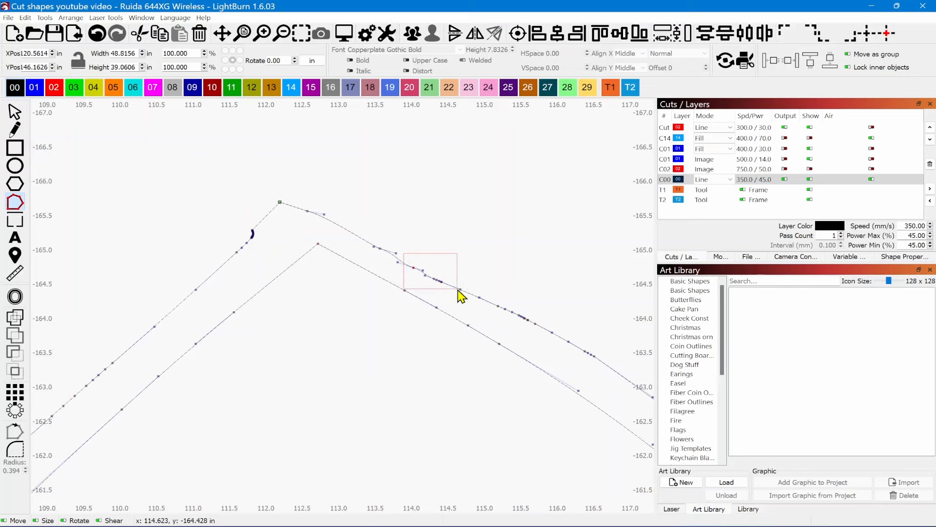
pyautogui.press('Delete')
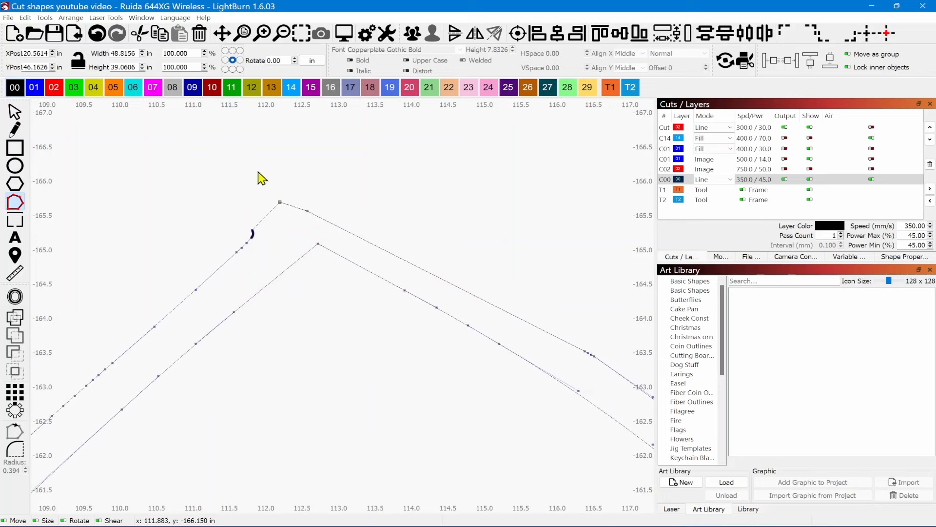
pyautogui.moveTo(280, 202); pyautogui.dragTo(298, 190)
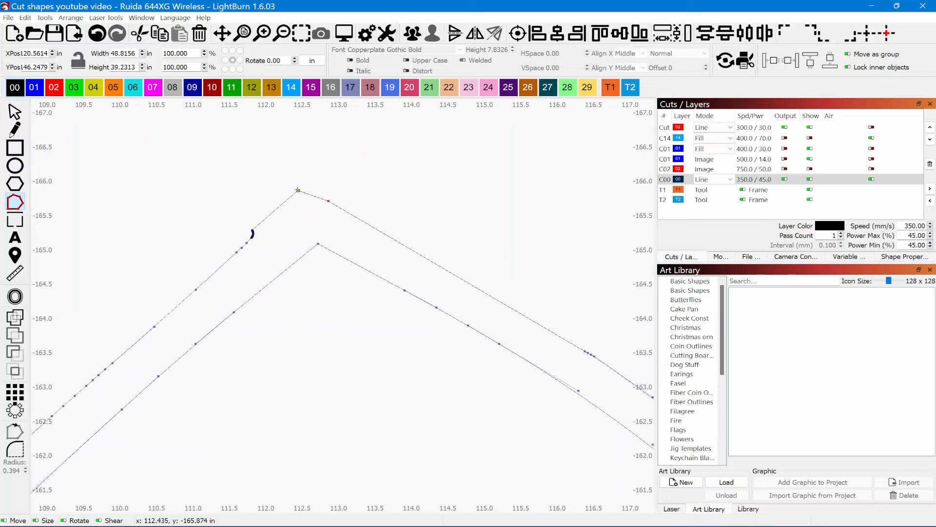
pyautogui.moveTo(298, 190); pyautogui.dragTo(308, 189)
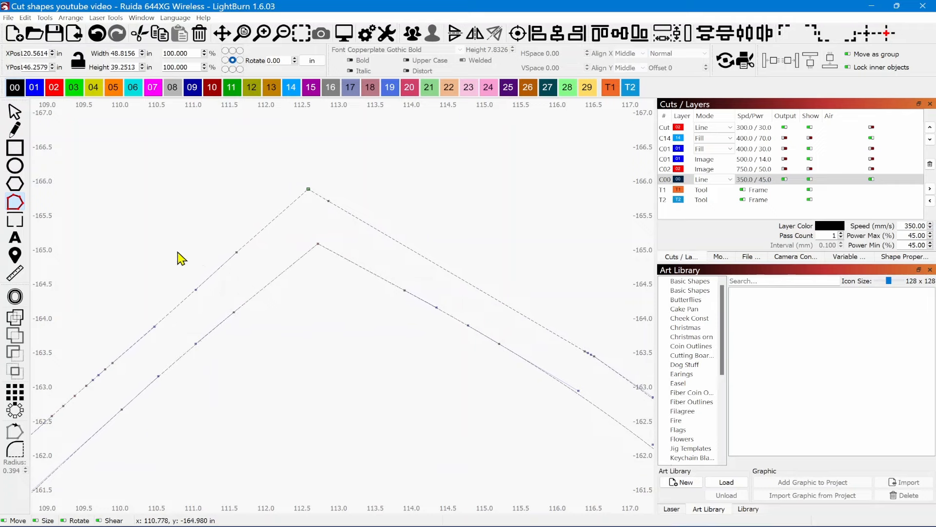
# - Delete the two isolated crescent-shaped slivers at the far left and far right of the volleyball seams
pyautogui.scroll(-5, 329, 232)
pyautogui.scroll(-5, 327, 231)
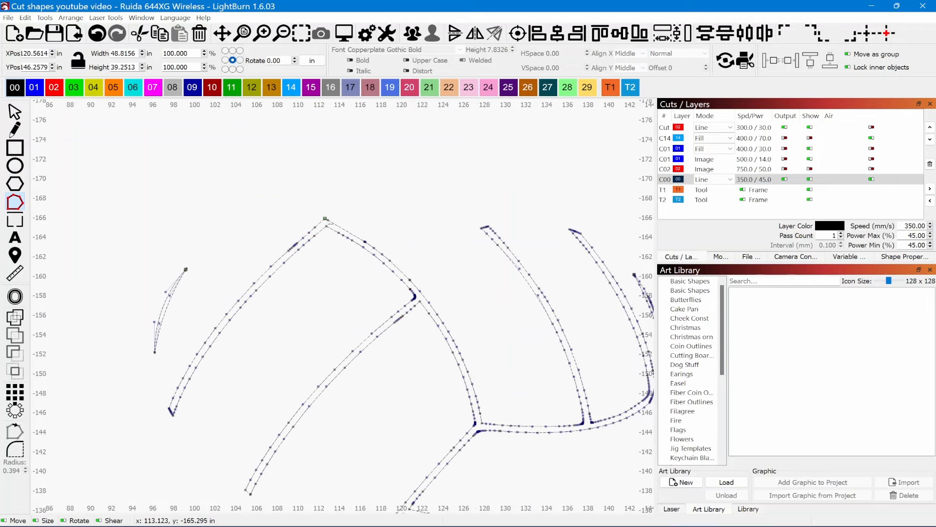
pyautogui.scroll(3, 341, 271)
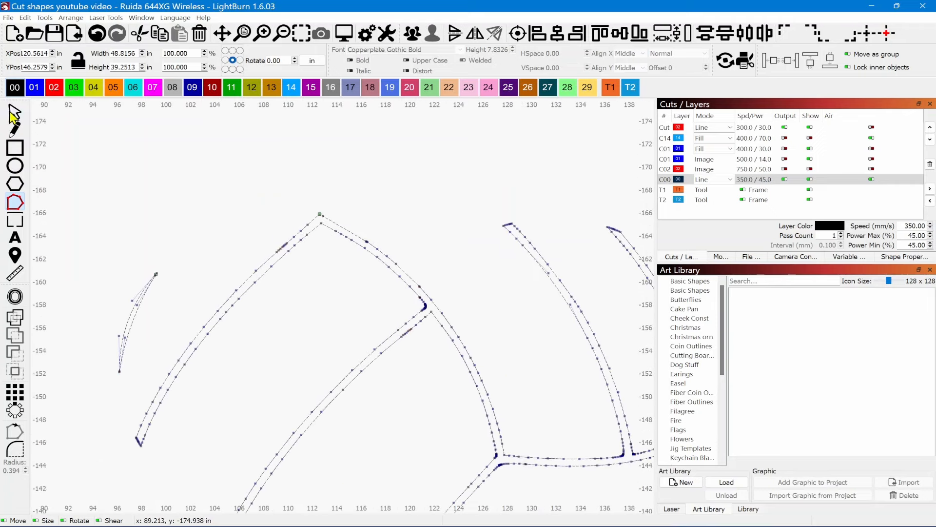
pyautogui.click(15, 112)
pyautogui.moveTo(261, 316); pyautogui.dragTo(267, 290)
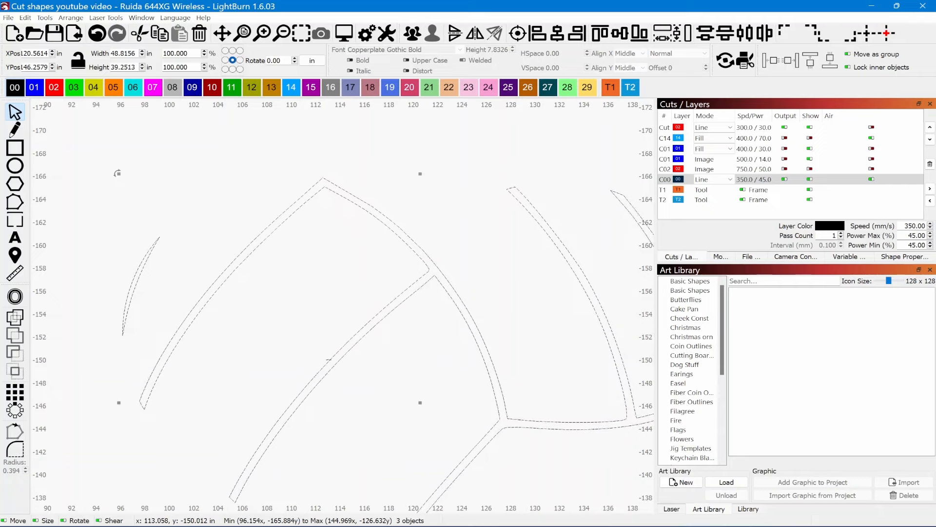
pyautogui.scroll(-5, 328, 360)
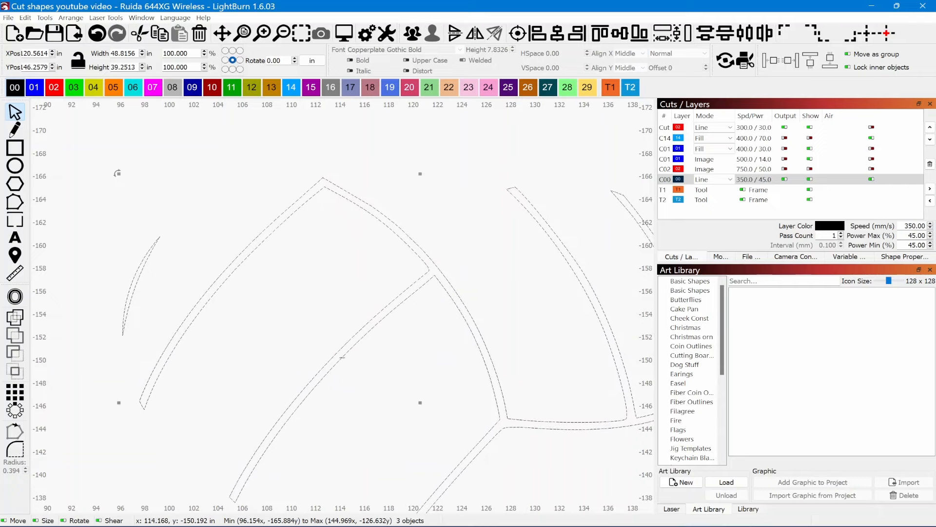
pyautogui.click(329, 322)
pyautogui.scroll(1, 290, 265)
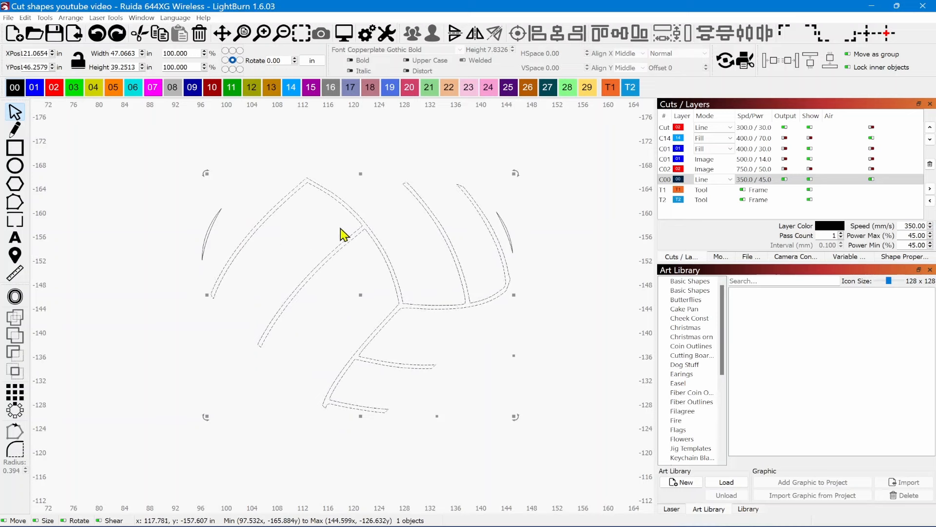
pyautogui.moveTo(524, 216); pyautogui.dragTo(506, 234)
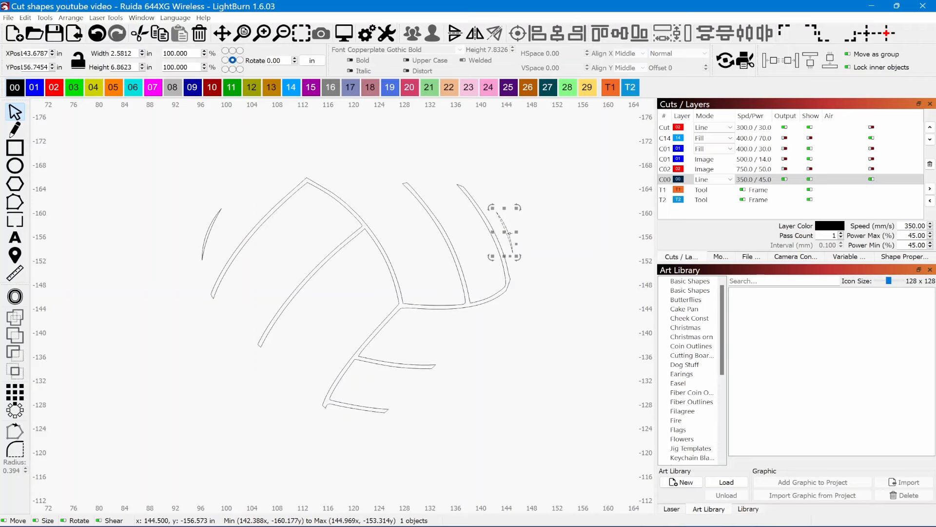
pyautogui.press('Delete')
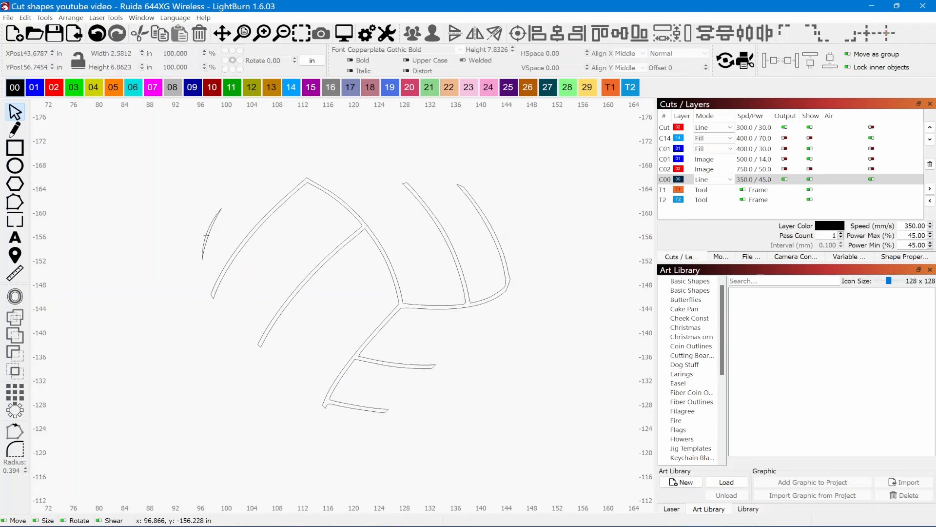
pyautogui.click(207, 235)
pyautogui.press('Delete')
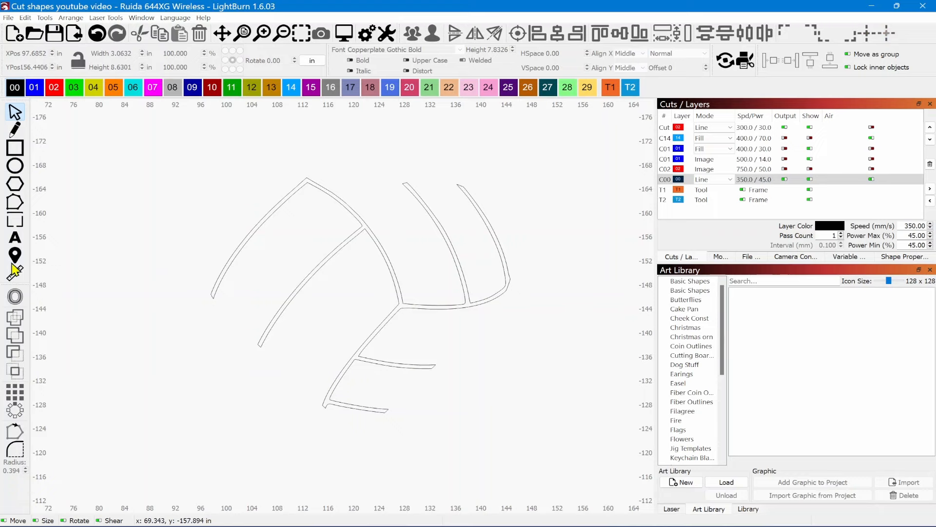
# - Offset the volleyball seams outward by 0.5 in with round corners, outer shapes only, and delete the original objects
pyautogui.click(264, 222)
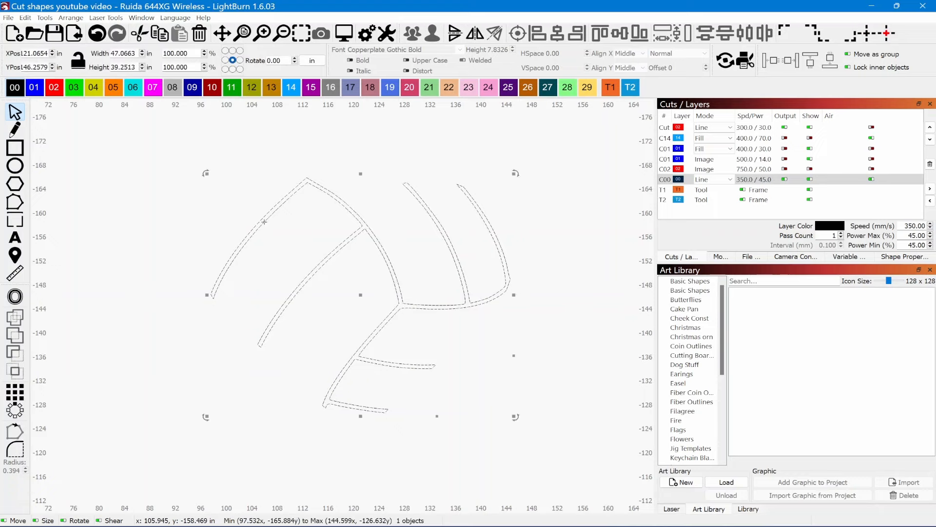
pyautogui.click(14, 297)
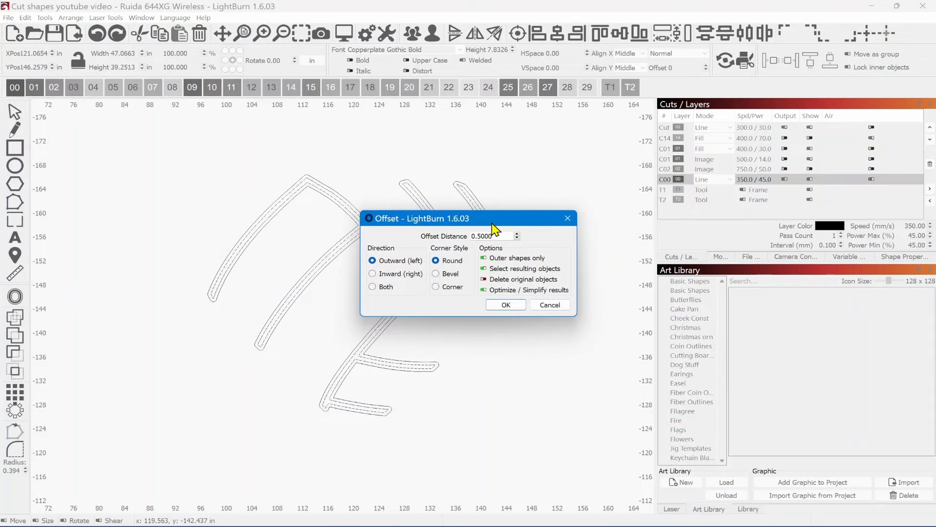
pyautogui.moveTo(493, 228); pyautogui.dragTo(673, 205)
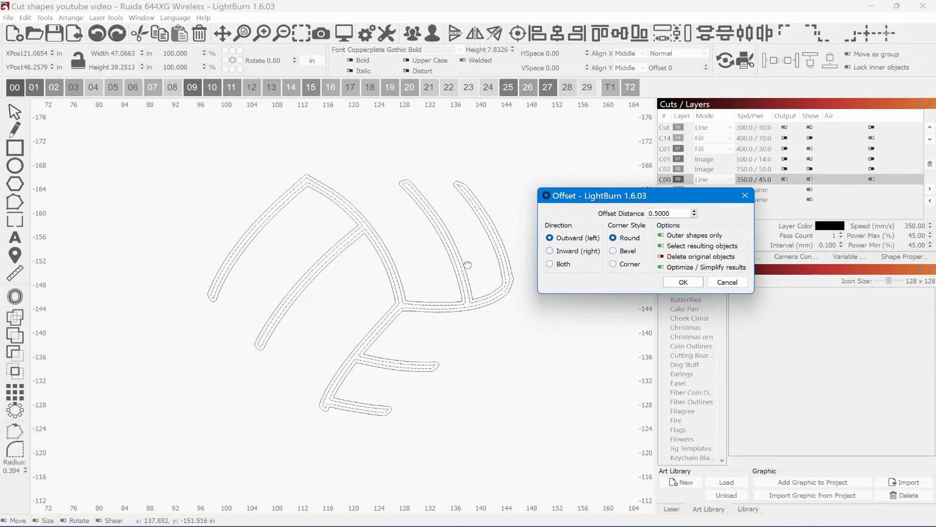
pyautogui.scroll(3, 467, 265)
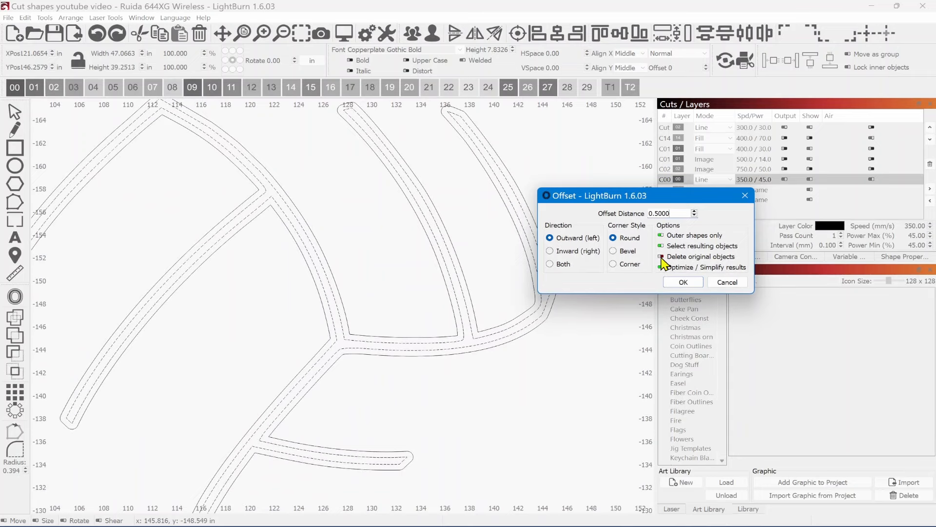
pyautogui.click(683, 282)
pyautogui.scroll(-3, 389, 350)
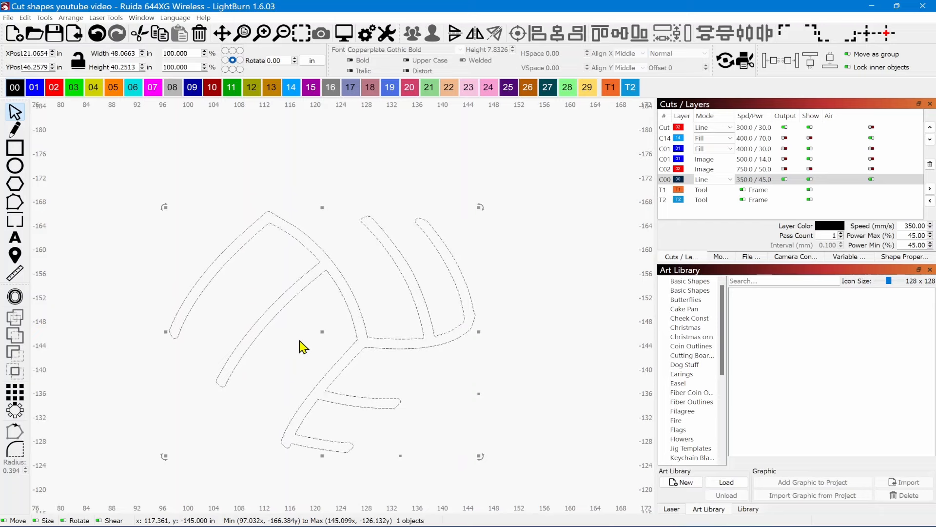
# - Duplicate the plain red heart outline and place the copy beside the offset volleyball seams
pyautogui.scroll(-2, 301, 353)
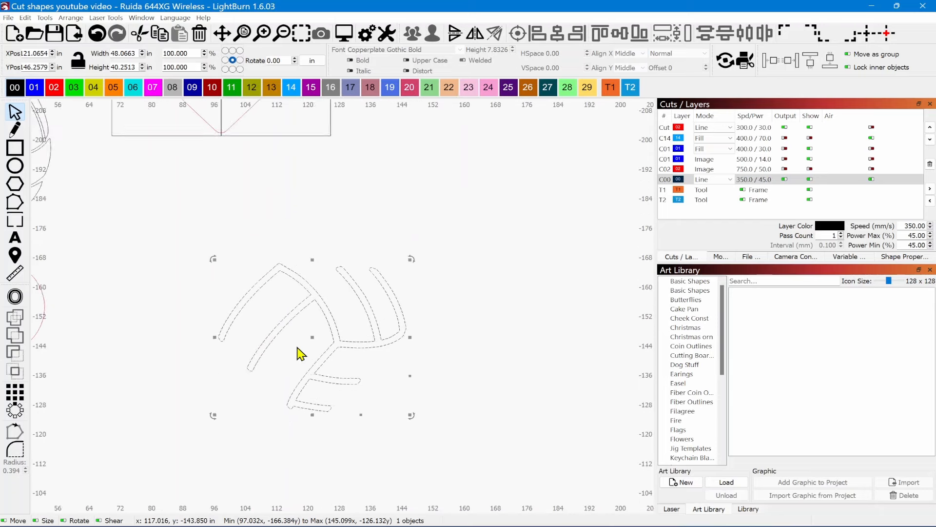
pyautogui.scroll(4, 301, 353)
pyautogui.scroll(-5, 301, 353)
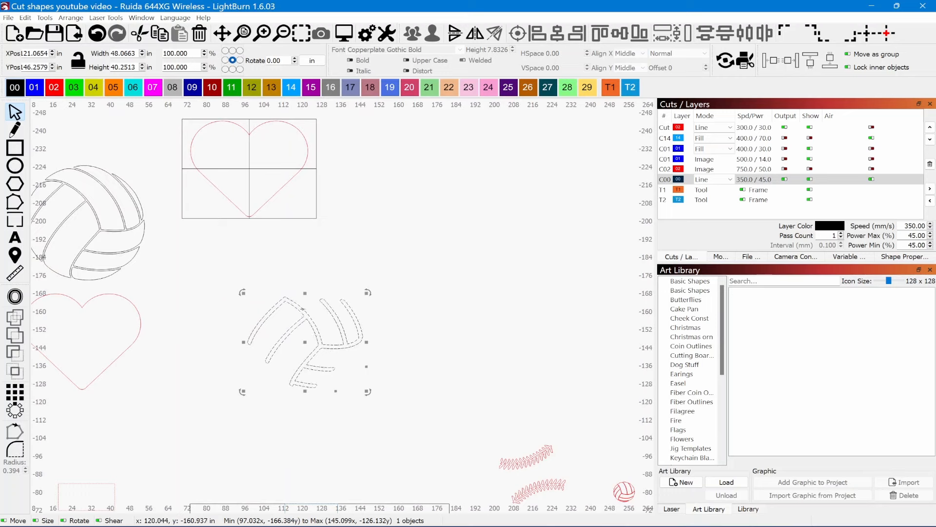
pyautogui.click(124, 353)
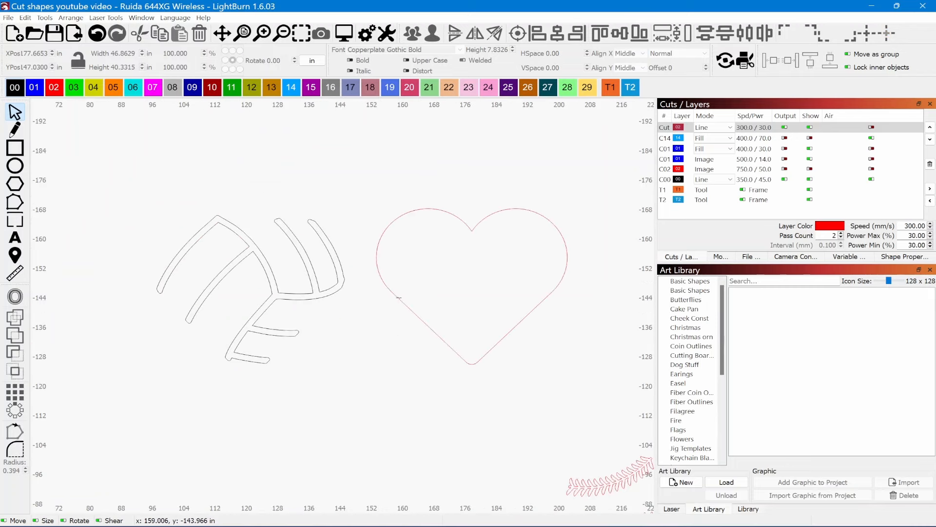
# - Offset the copied heart inward by 0.75 in with round corners, keeping the original outline
pyautogui.click(383, 280)
pyautogui.scroll(-3, 440, 259)
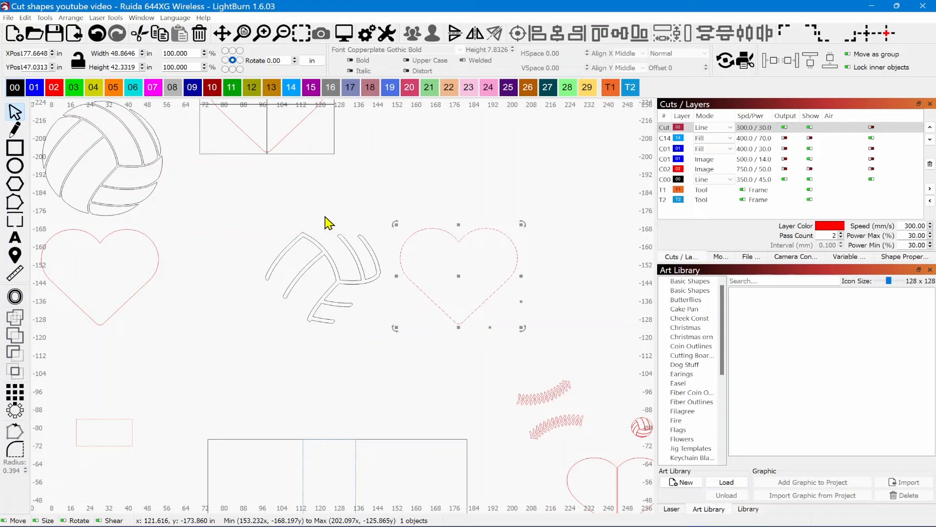
pyautogui.scroll(-4, 324, 215)
pyautogui.moveTo(336, 179); pyautogui.dragTo(341, 207)
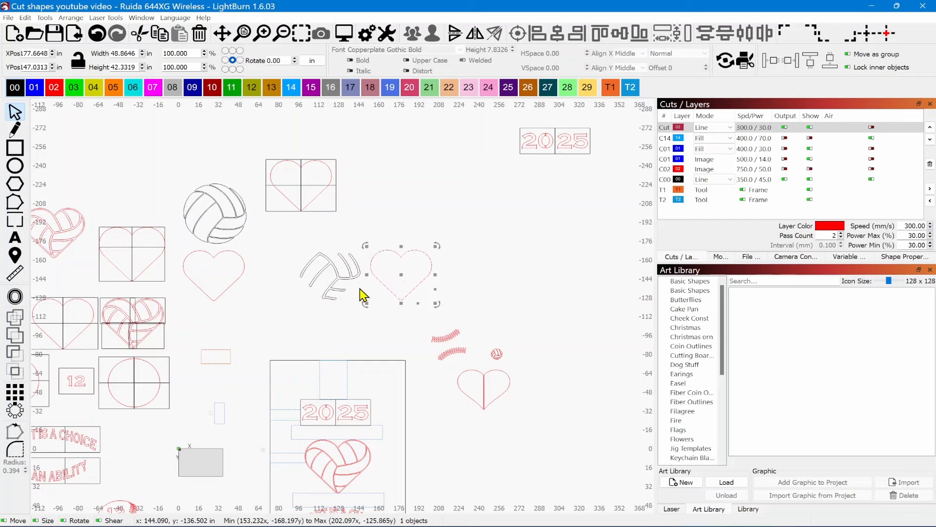
pyautogui.scroll(2, 366, 295)
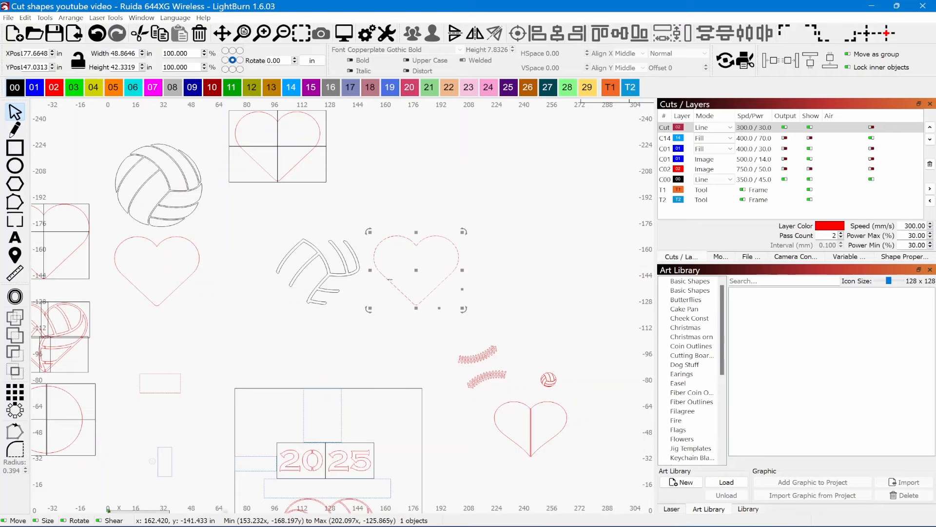
pyautogui.click(15, 296)
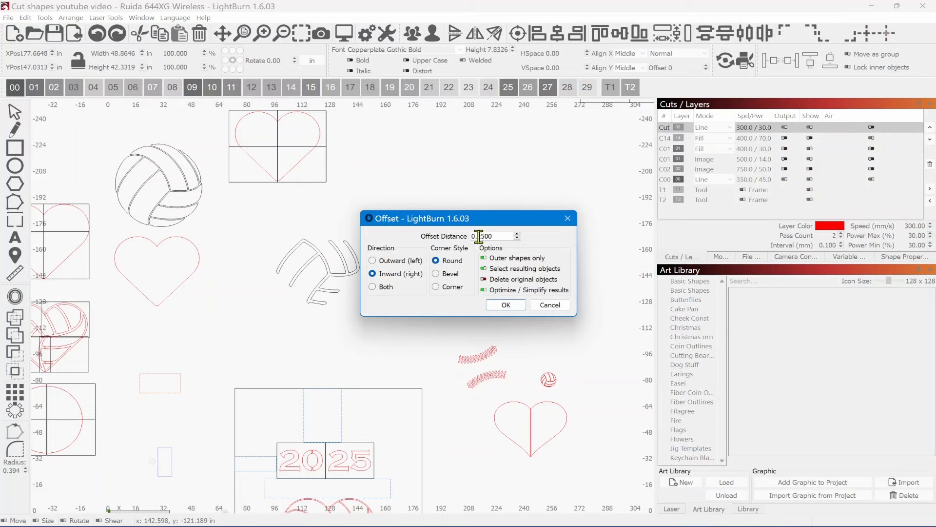
pyautogui.moveTo(477, 236); pyautogui.dragTo(498, 236)
pyautogui.write('.')
pyautogui.press('BackSpace')
pyautogui.write('75')
pyautogui.moveTo(468, 218); pyautogui.dragTo(602, 224)
pyautogui.scroll(6, 410, 268)
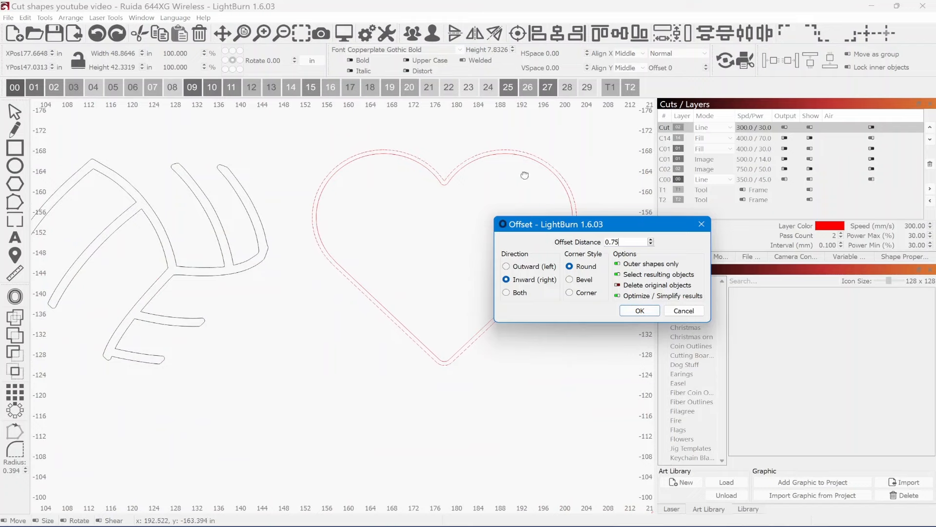
pyautogui.click(636, 311)
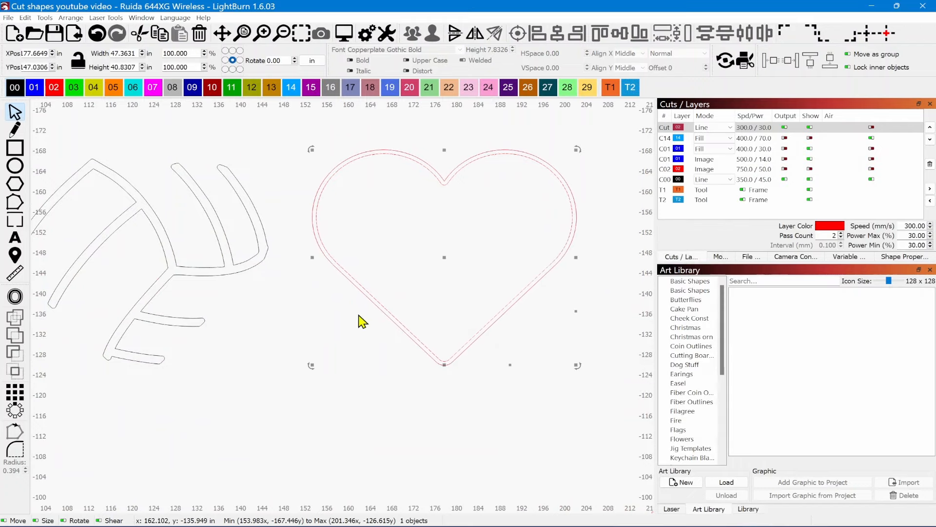
# - Group the copied heart's two outlines and assign the group to layer 00
pyautogui.scroll(-3, 351, 320)
pyautogui.click(382, 237)
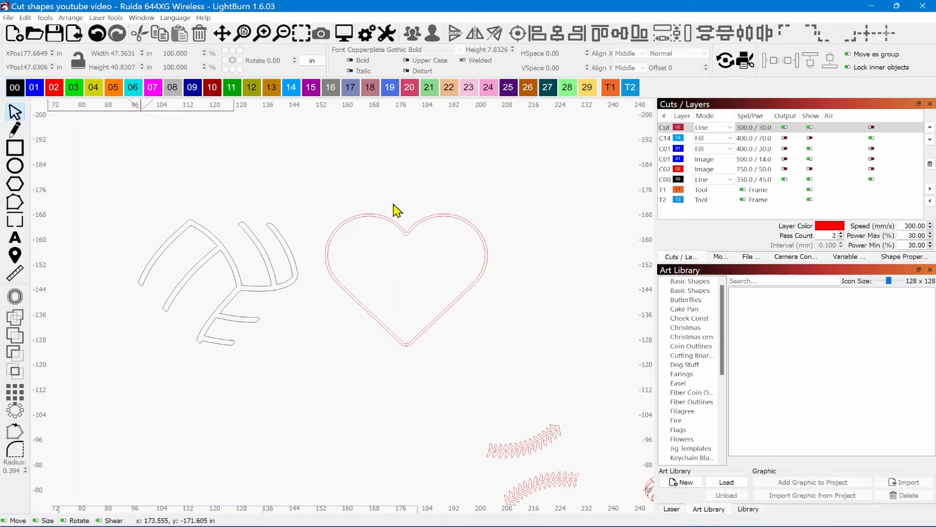
pyautogui.click(383, 235)
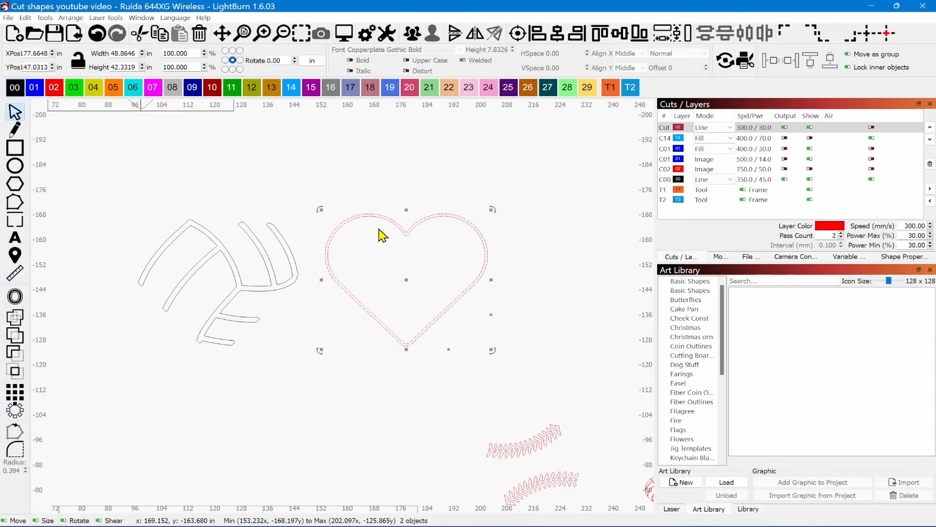
pyautogui.click(412, 34)
pyautogui.click(14, 88)
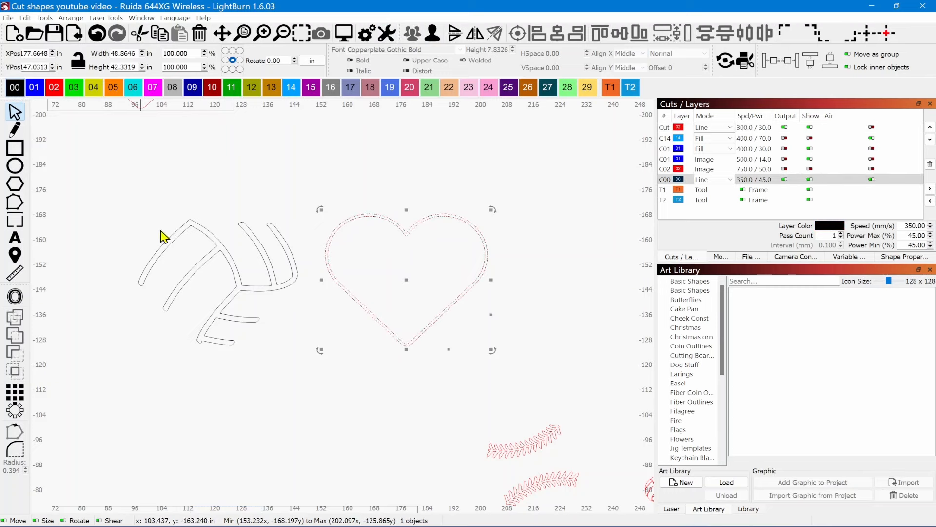
# - Move the volleyball seams onto the double heart outline and scale them down to about 45.57 in wide
pyautogui.click(253, 292)
pyautogui.moveTo(215, 274); pyautogui.dragTo(406, 283)
pyautogui.click(409, 282)
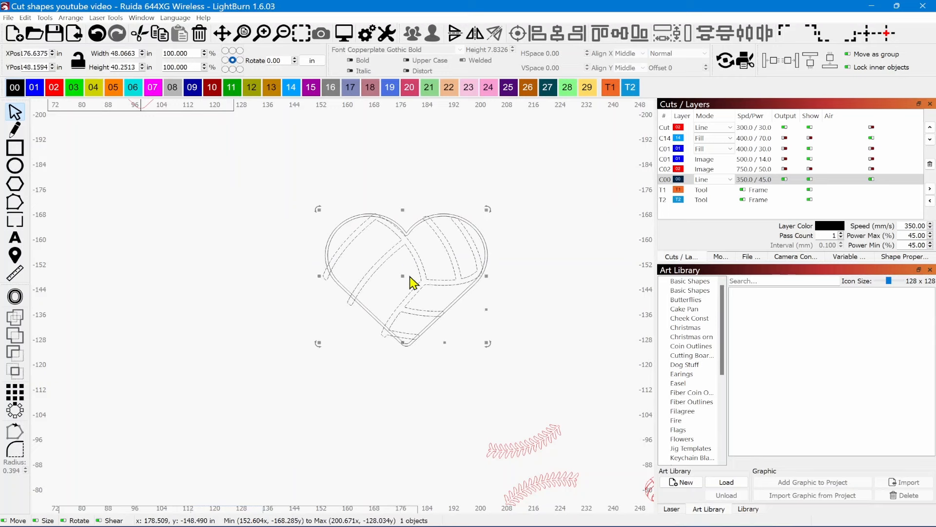
pyautogui.moveTo(489, 209)
pyautogui.mouseDown()
pyautogui.moveTo(477, 203)
pyautogui.moveTo(486, 212)
pyautogui.mouseUp()
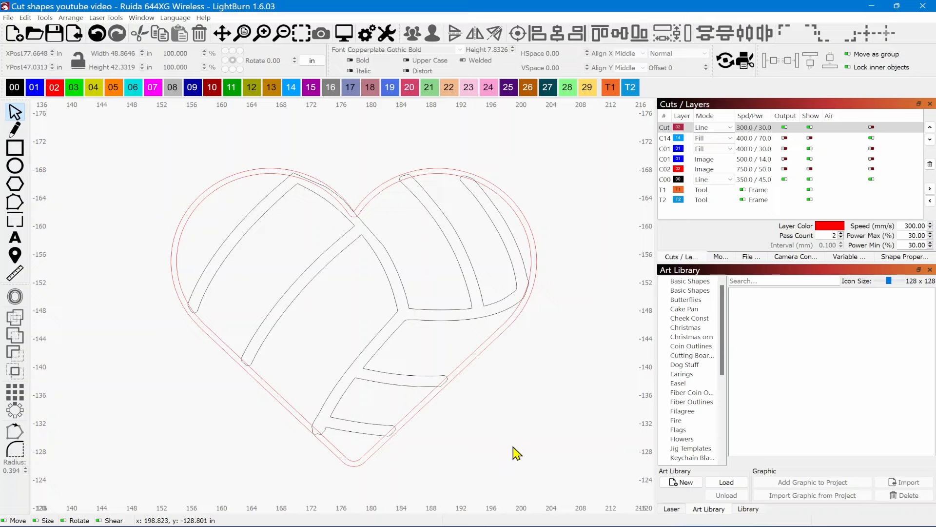
# - Select the volleyball seams and examine where their ends meet the heart's double border, from the notch down to the lower point
pyautogui.click(276, 204)
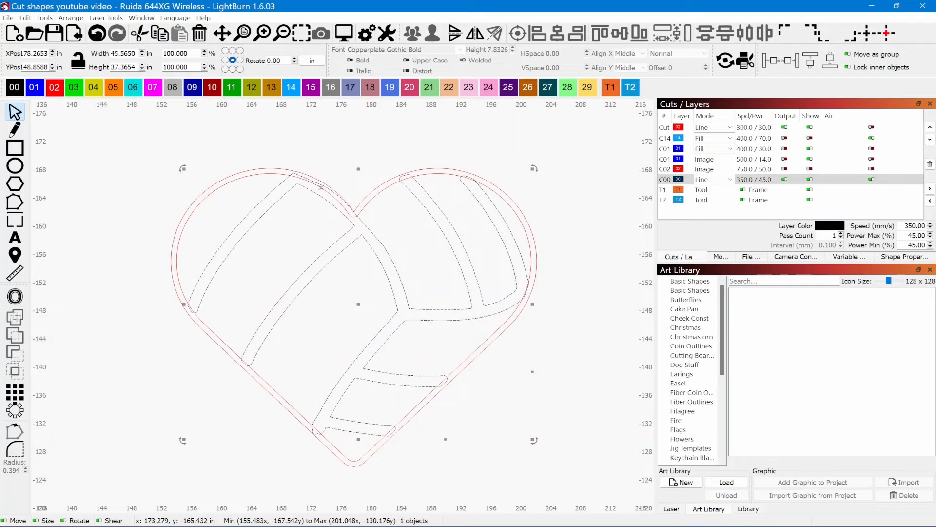
pyautogui.scroll(3, 424, 200)
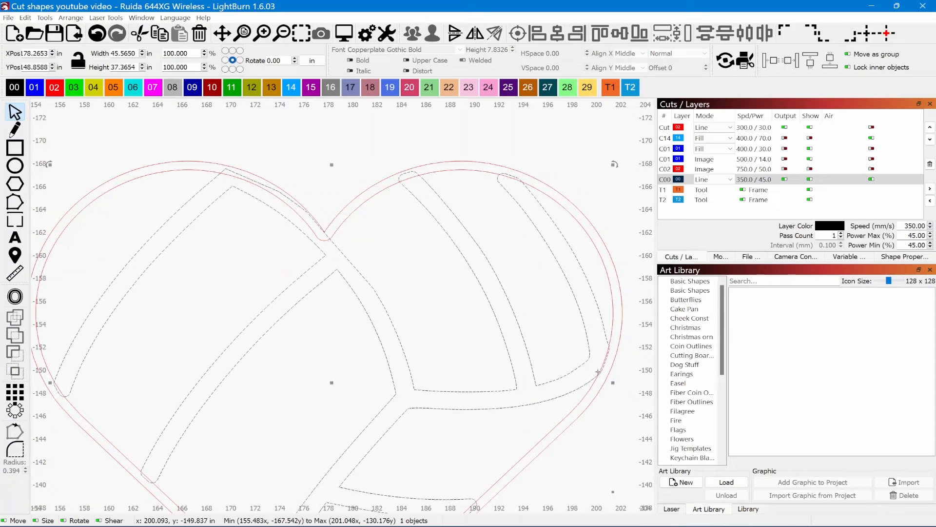
pyautogui.moveTo(599, 372); pyautogui.dragTo(533, 288)
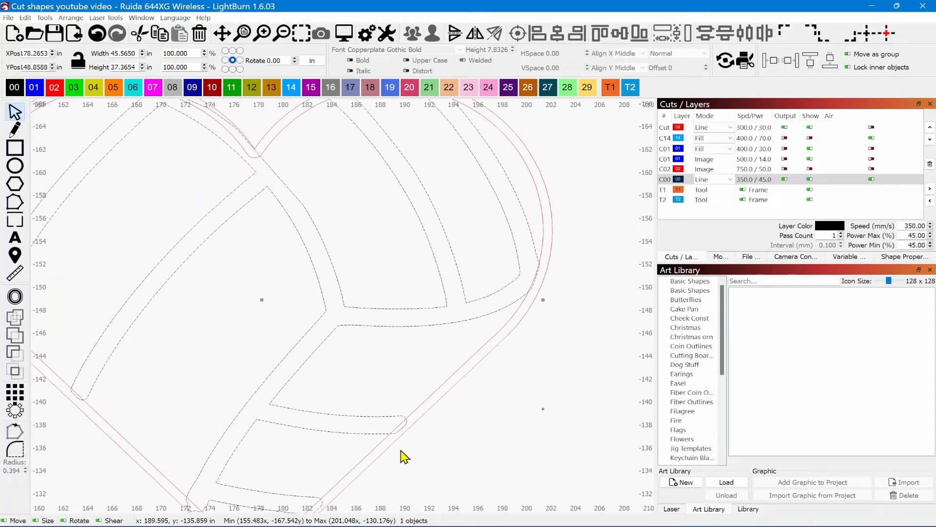
pyautogui.scroll(1, 403, 426)
pyautogui.moveTo(400, 425); pyautogui.dragTo(512, 326)
pyautogui.moveTo(428, 445); pyautogui.dragTo(430, 417)
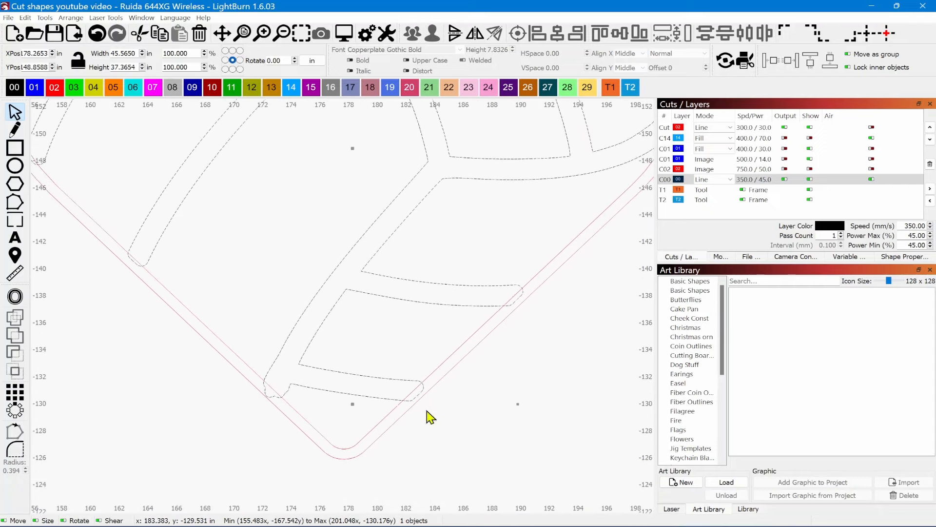
# - Inspect how the volleyball seams overlap the double heart border along the lower point, the left side and both upper lobes
pyautogui.moveTo(301, 419); pyautogui.dragTo(406, 444)
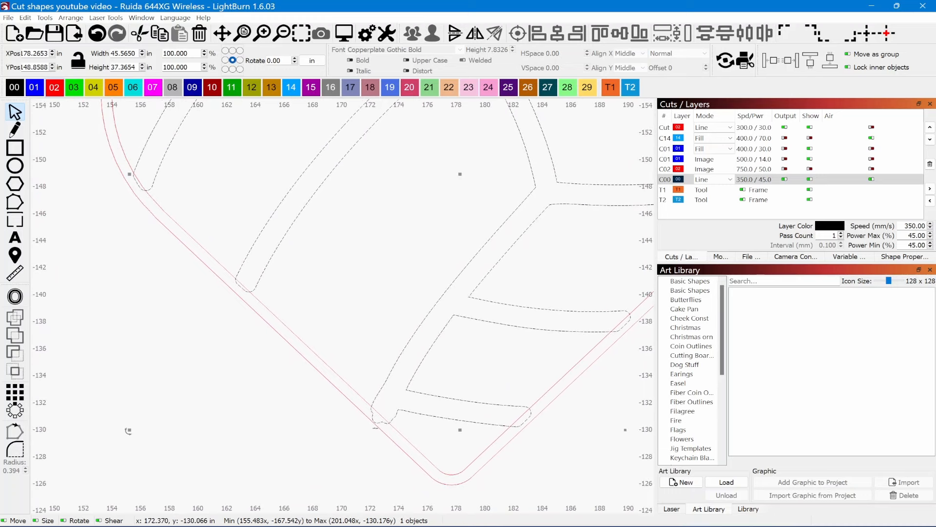
pyautogui.scroll(-3, 374, 422)
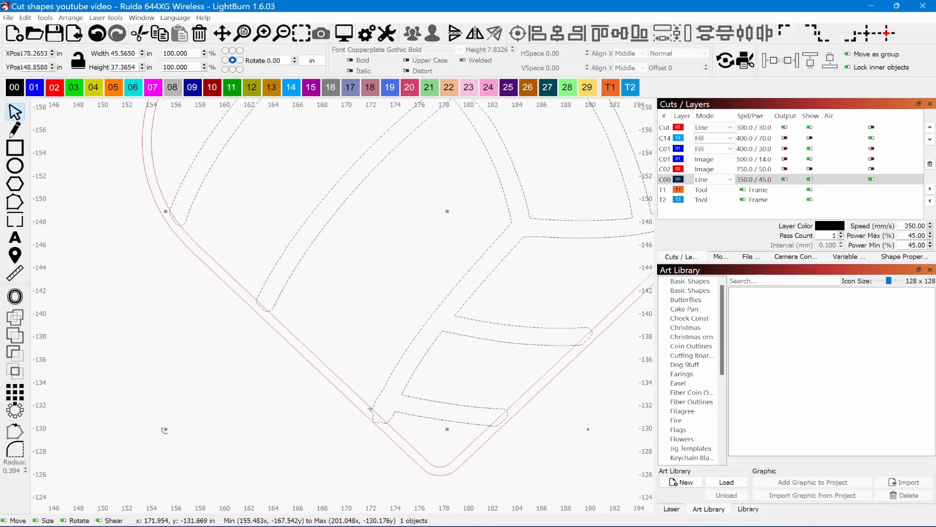
pyautogui.moveTo(266, 308); pyautogui.dragTo(298, 393)
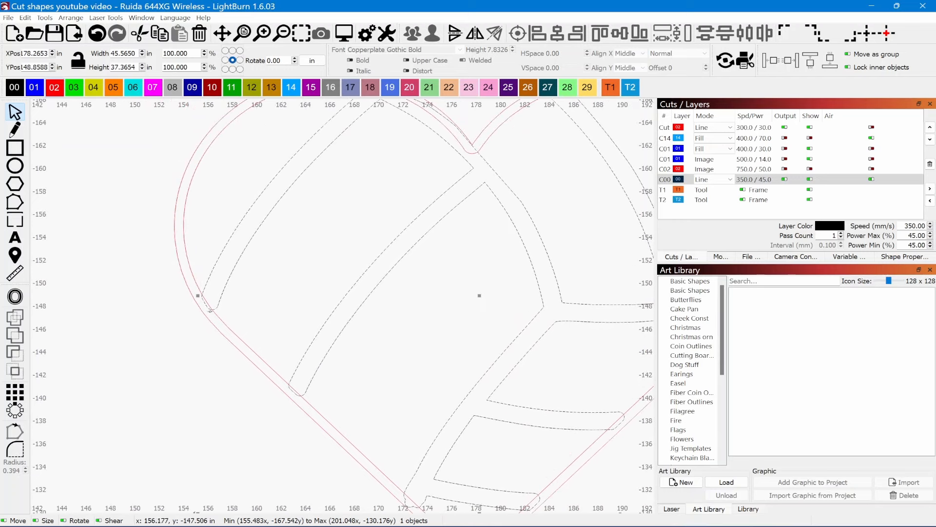
pyautogui.moveTo(354, 283); pyautogui.dragTo(277, 399)
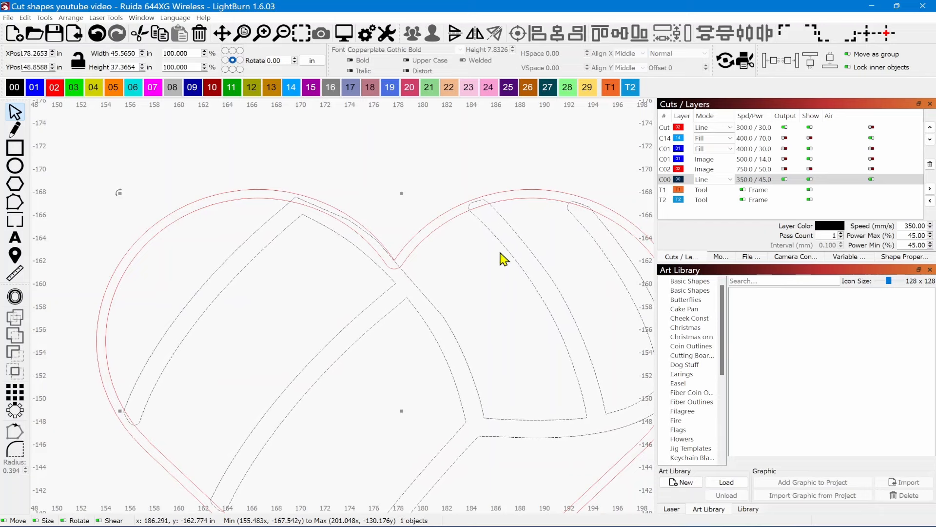
pyautogui.scroll(-2, 493, 286)
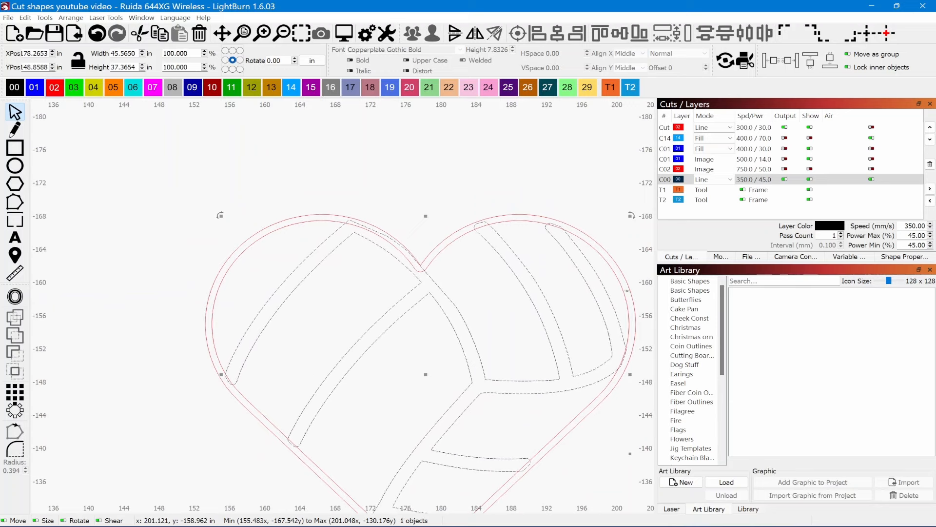
pyautogui.moveTo(603, 437); pyautogui.dragTo(545, 361)
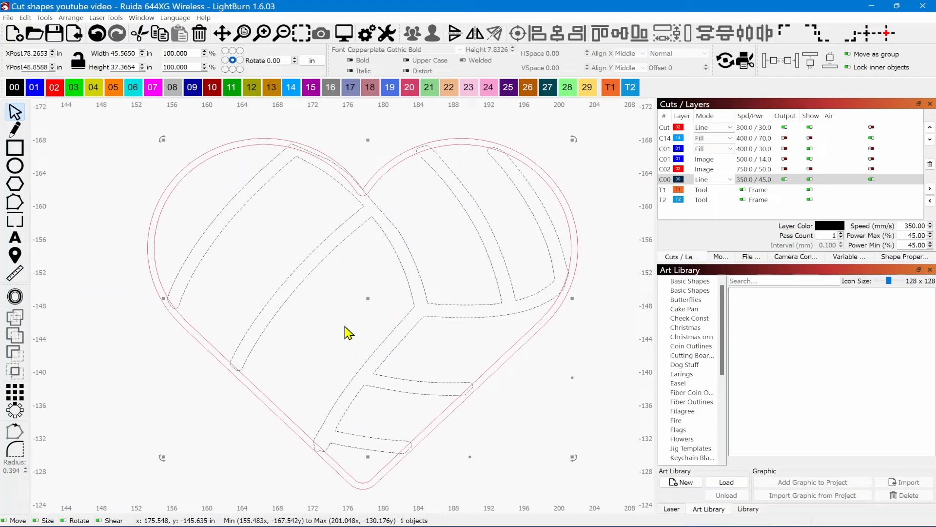
pyautogui.moveTo(345, 326)
pyautogui.mouseDown()
pyautogui.moveTo(395, 361)
pyautogui.moveTo(344, 324)
pyautogui.mouseUp()
pyautogui.scroll(1, 344, 324)
pyautogui.scroll(-1, 344, 323)
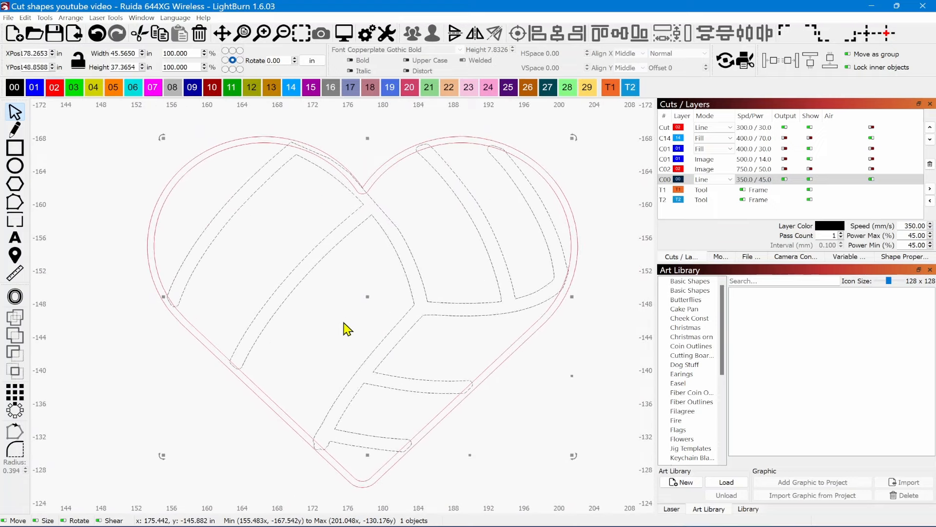
# - Merge the volleyball seams and the double heart outline into one shape with Boolean Union, and check the resulting junctions
pyautogui.click(347, 329)
pyautogui.scroll(-1, 329, 323)
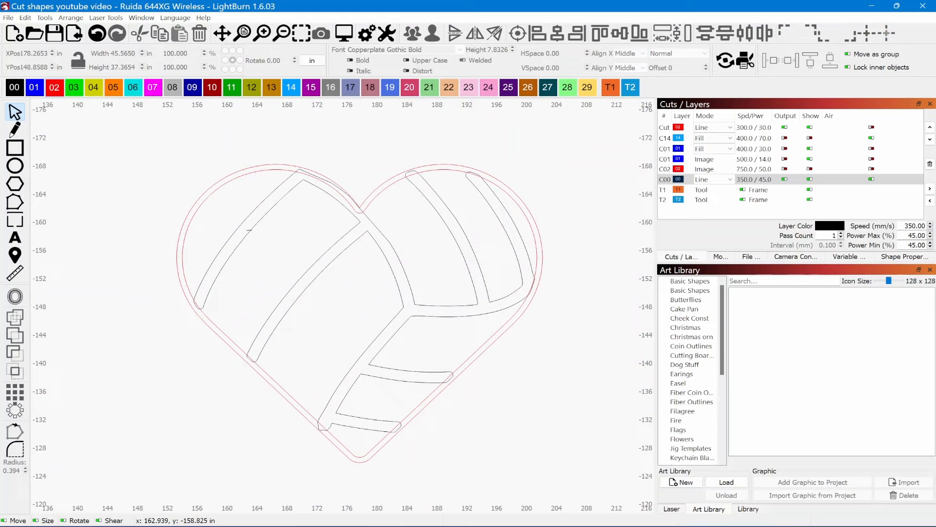
pyautogui.click(249, 230)
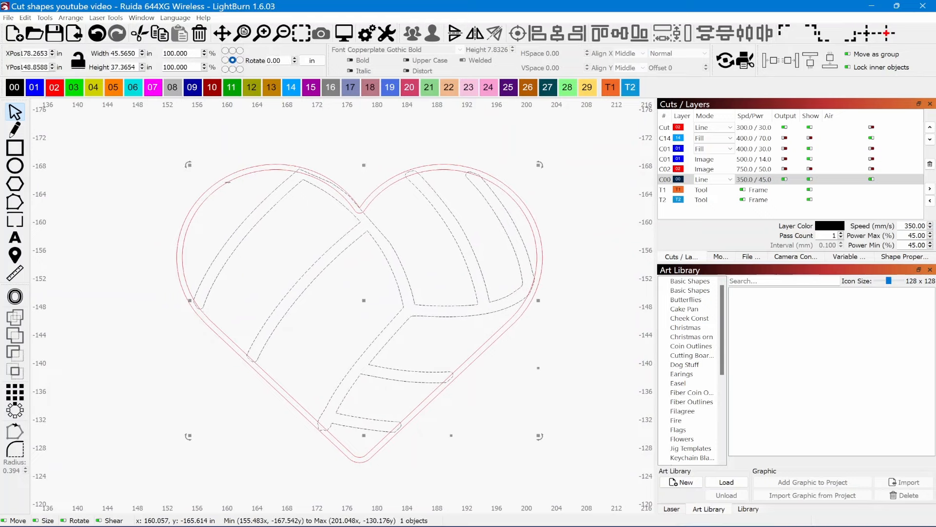
pyautogui.keyDown('shift'); pyautogui.click(228, 182); pyautogui.keyUp('shift')
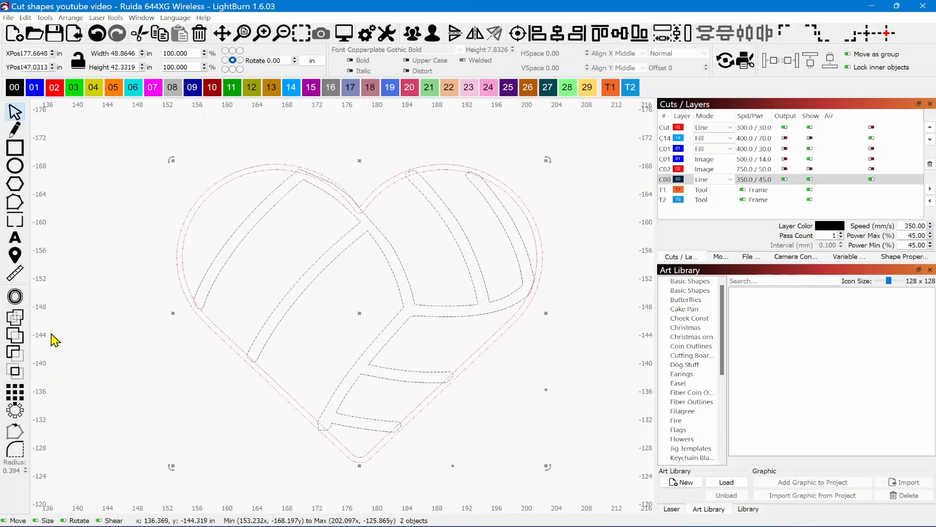
pyautogui.click(15, 339)
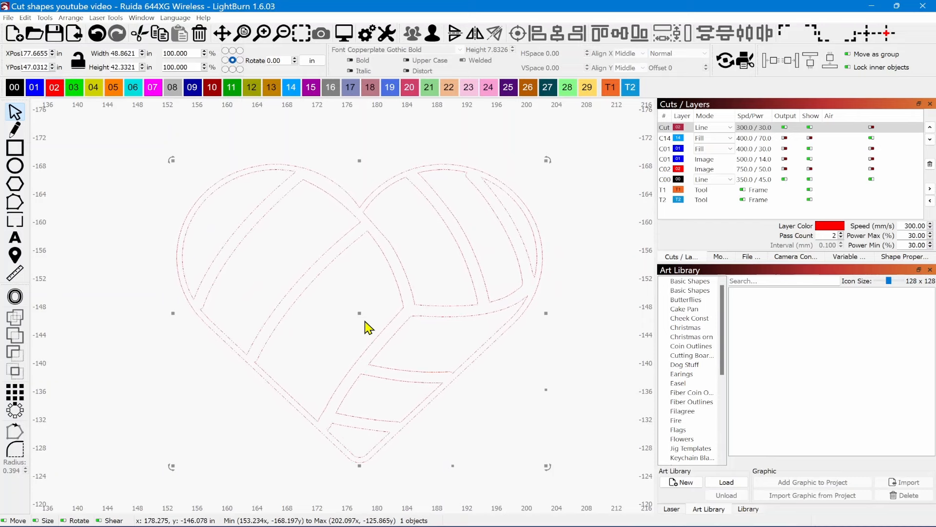
pyautogui.scroll(-2, 364, 302)
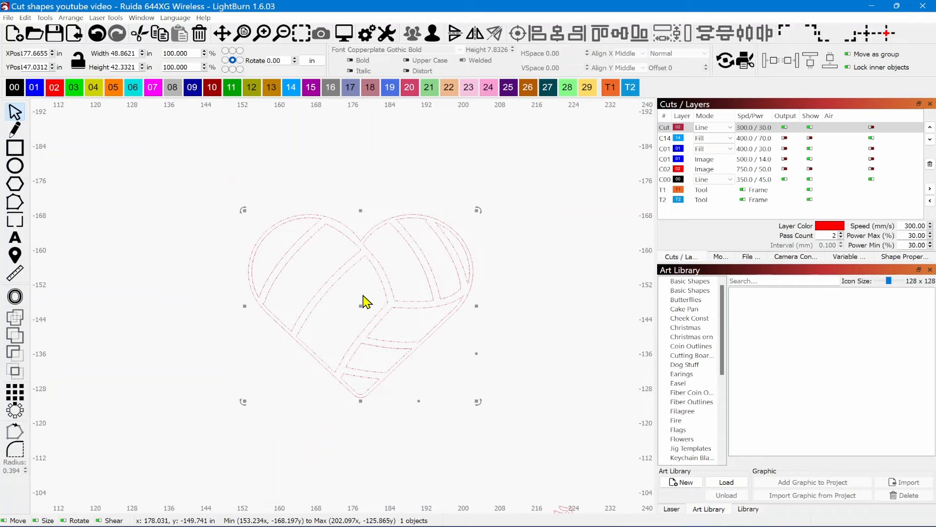
pyautogui.scroll(3, 331, 236)
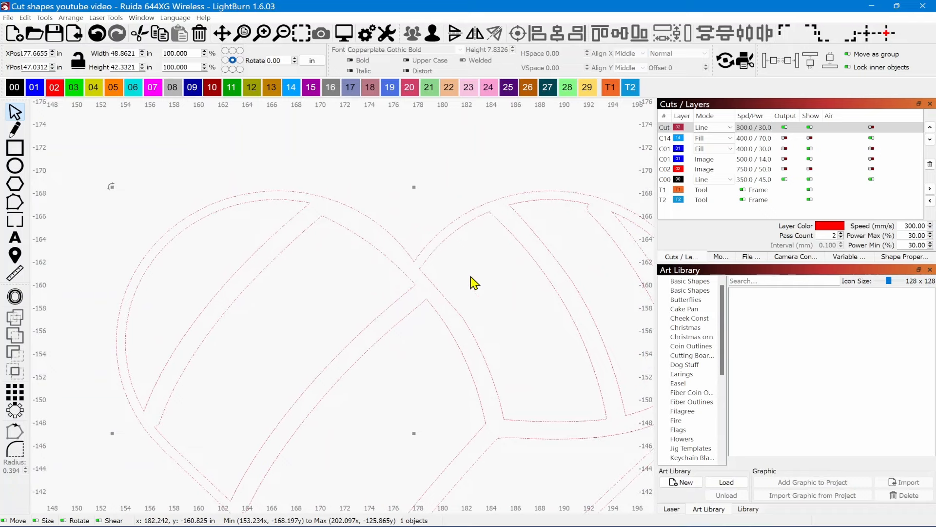
pyautogui.scroll(-3, 370, 323)
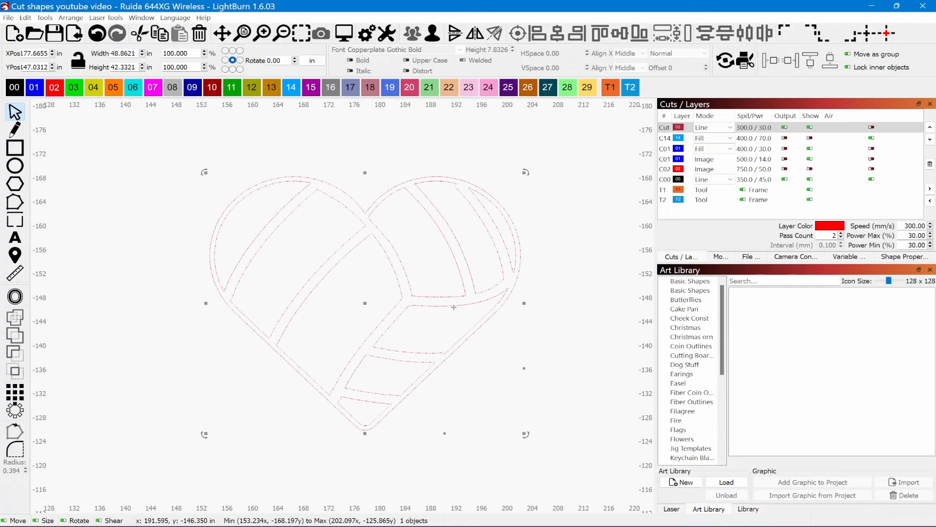
pyautogui.click(502, 415)
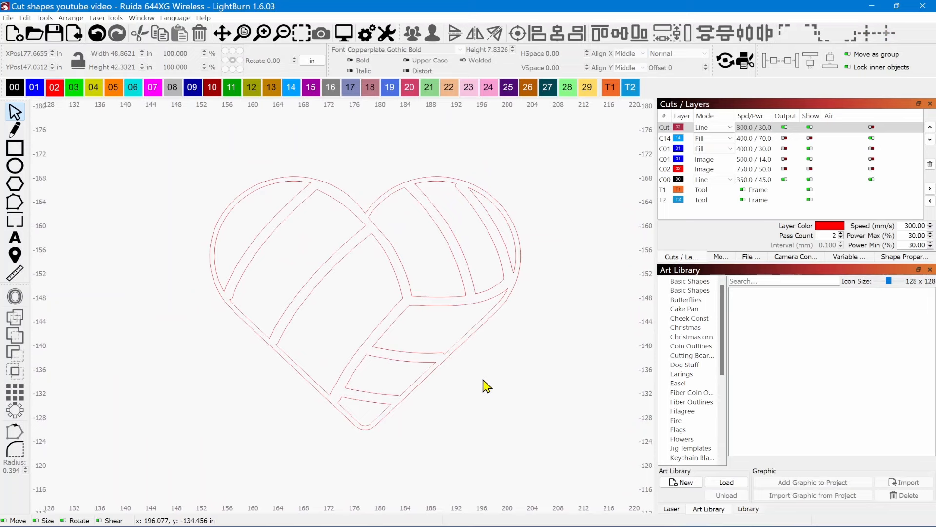
# - Cut the merged volleyball heart along the rectangle covering its upper-left quarter, using Cut Shapes
pyautogui.scroll(-5, 486, 385)
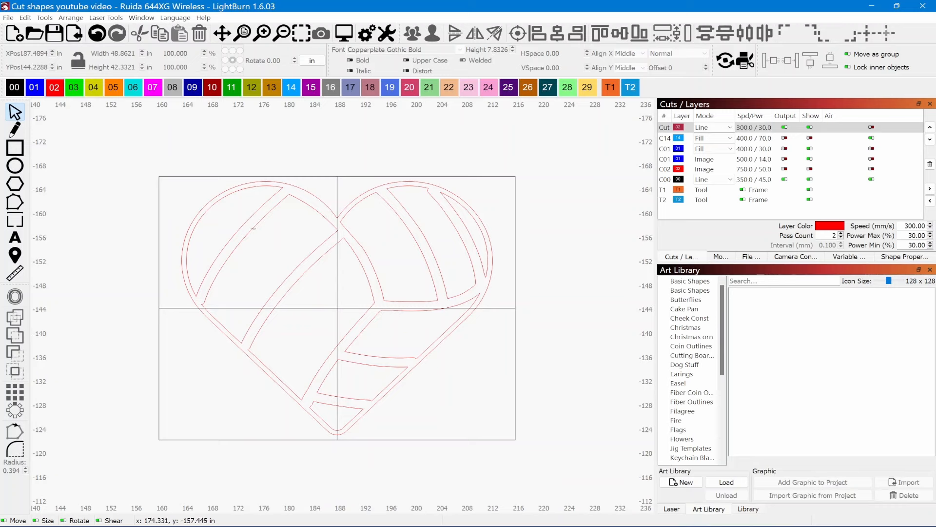
pyautogui.click(253, 228)
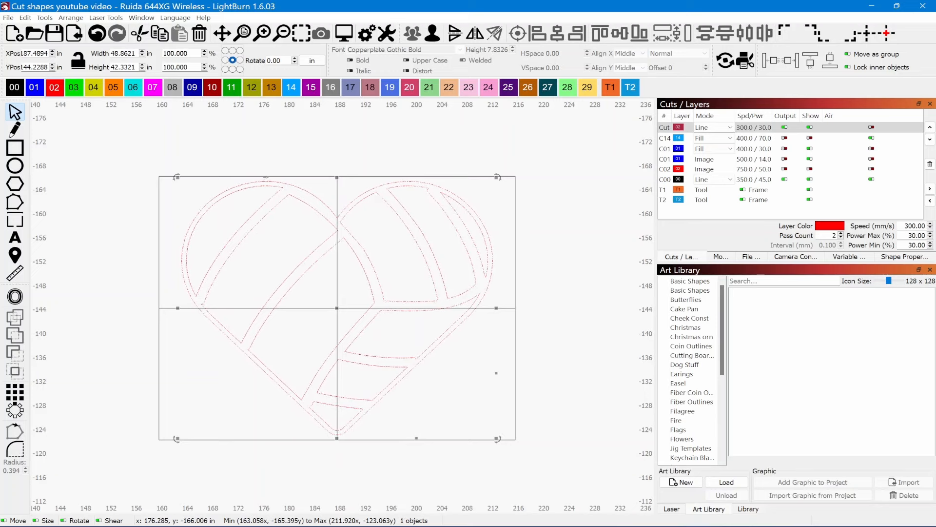
pyautogui.click(266, 176)
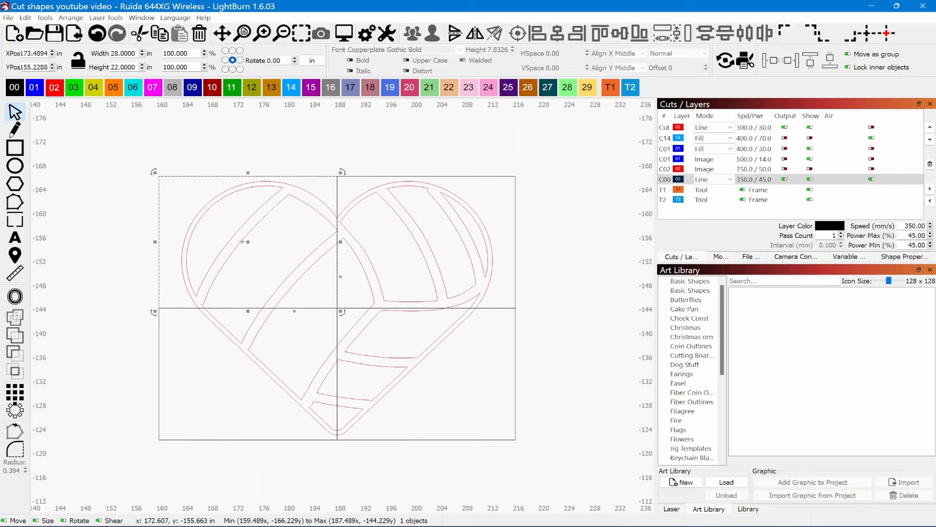
pyautogui.click(260, 265)
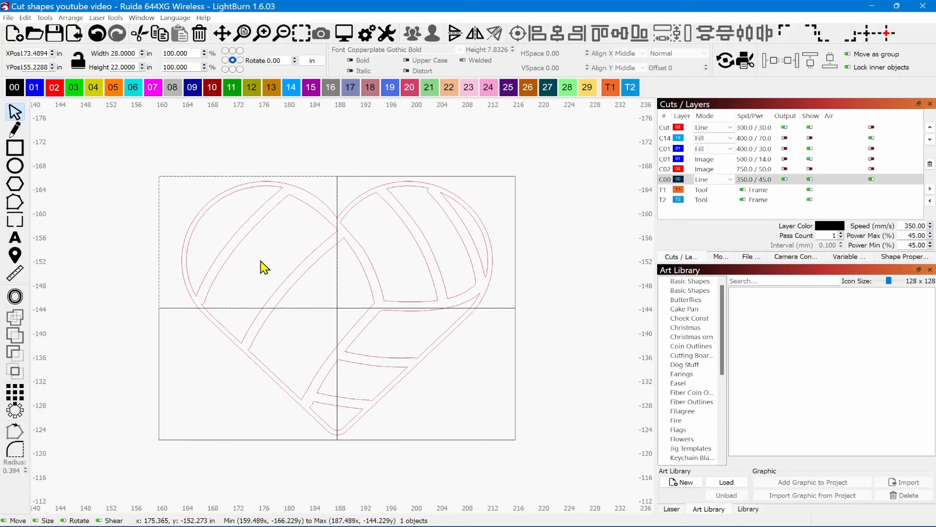
pyautogui.click(257, 223)
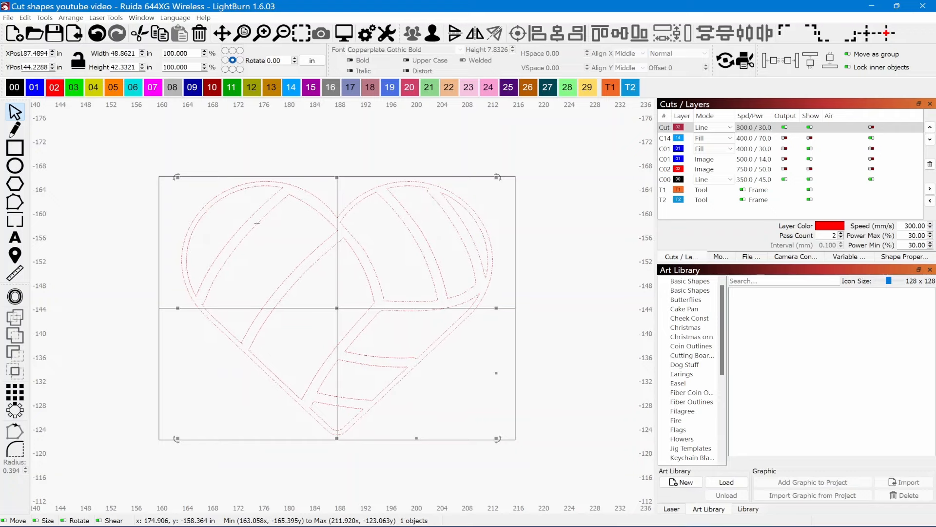
pyautogui.keyDown('shift'); pyautogui.click(292, 176); pyautogui.keyUp('shift')
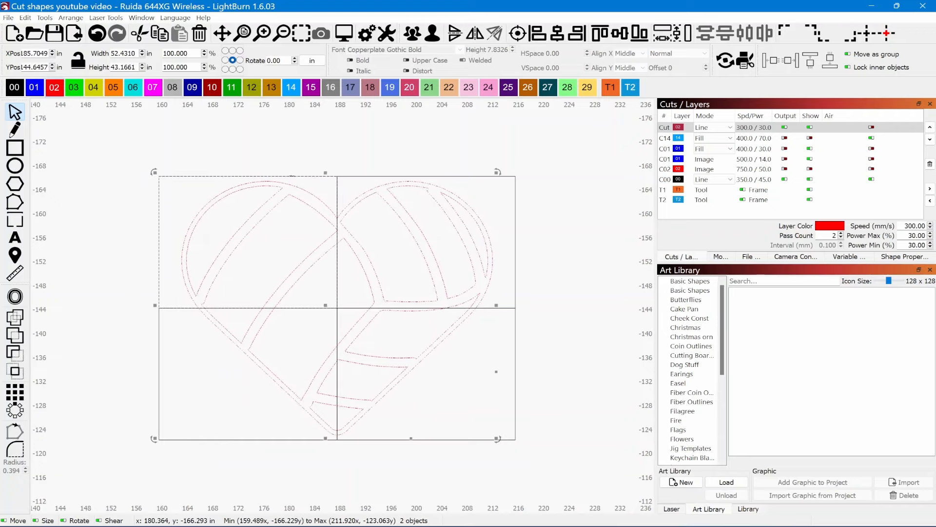
pyautogui.click(44, 18)
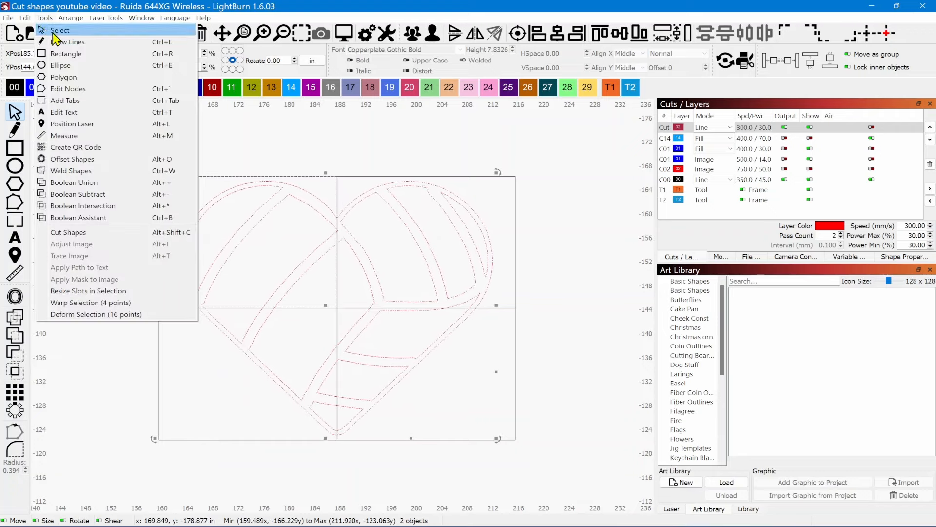
pyautogui.click(88, 234)
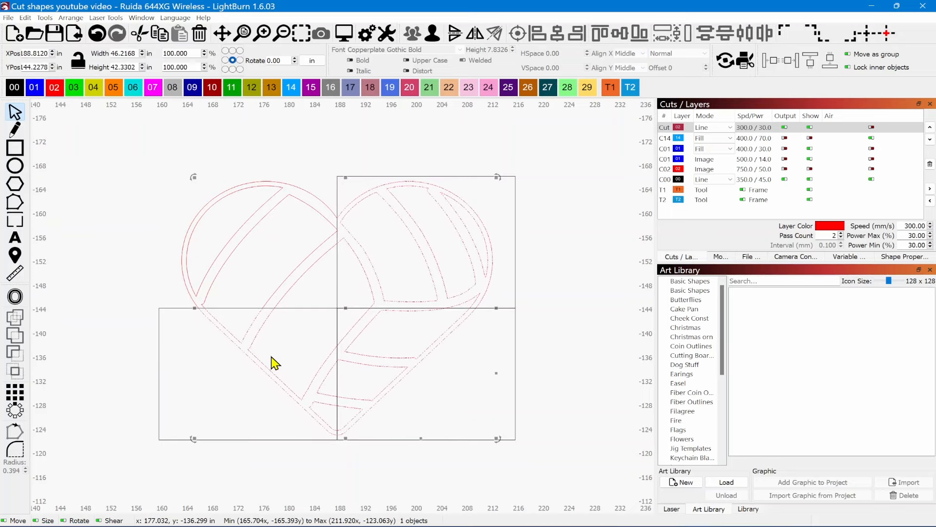
# - Cut the remaining heart with the lower-left rectangle and then the upper-right rectangle, using Cut Shapes
pyautogui.keyDown('shift'); pyautogui.click(249, 440); pyautogui.keyUp('shift')
pyautogui.hotkey('alt', 'shift', 'c')
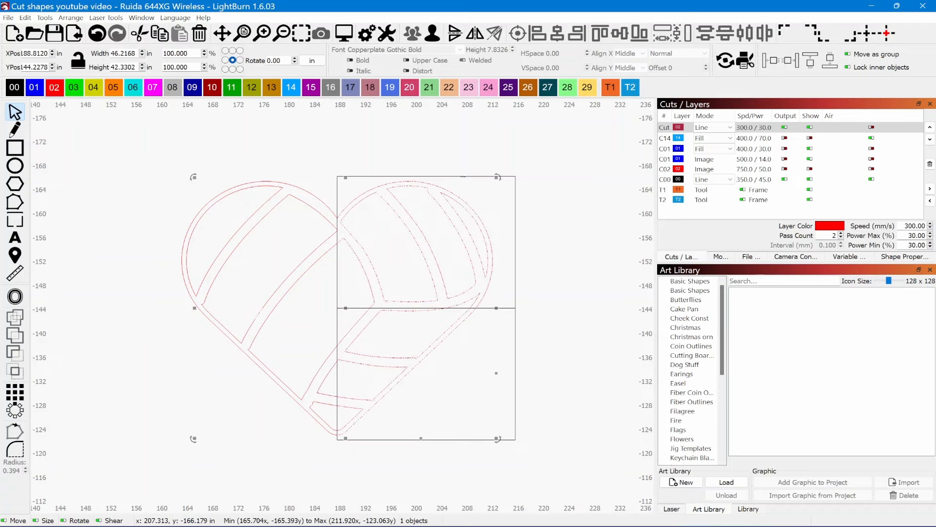
pyautogui.click(463, 176)
pyautogui.click(470, 205)
pyautogui.keyDown('shift'); pyautogui.click(475, 177); pyautogui.keyUp('shift')
pyautogui.click(45, 17)
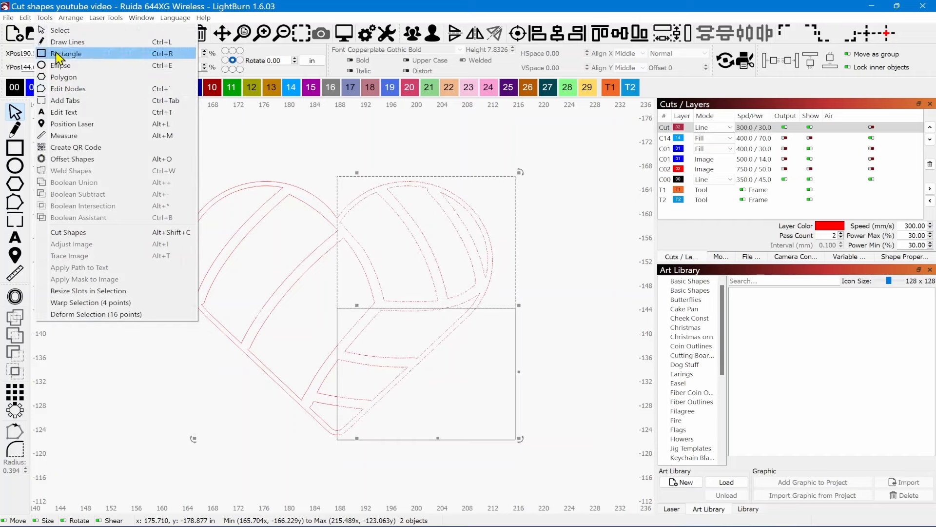
pyautogui.click(80, 233)
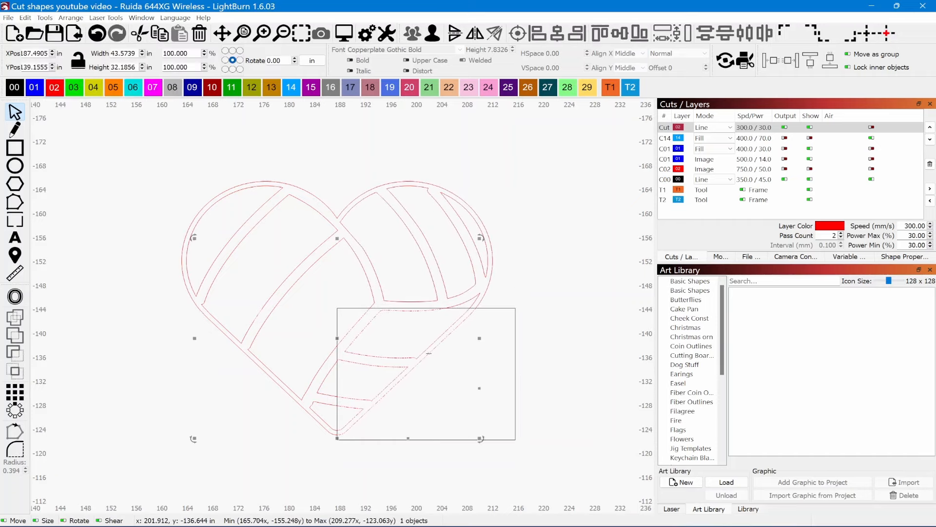
# - Cut the last remaining part of the heart with the lower-right rectangle, using Cut Shapes
pyautogui.keyDown('shift'); pyautogui.click(515, 345); pyautogui.keyUp('shift')
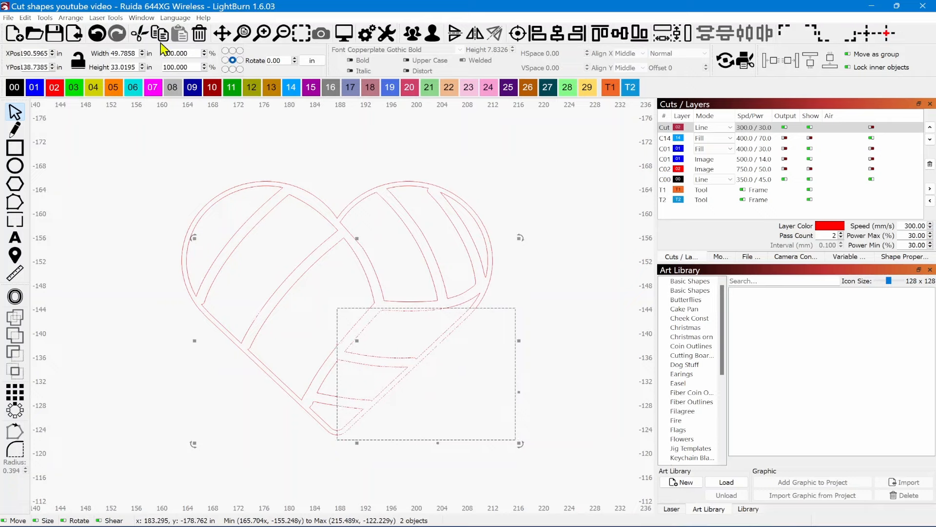
pyautogui.click(45, 17)
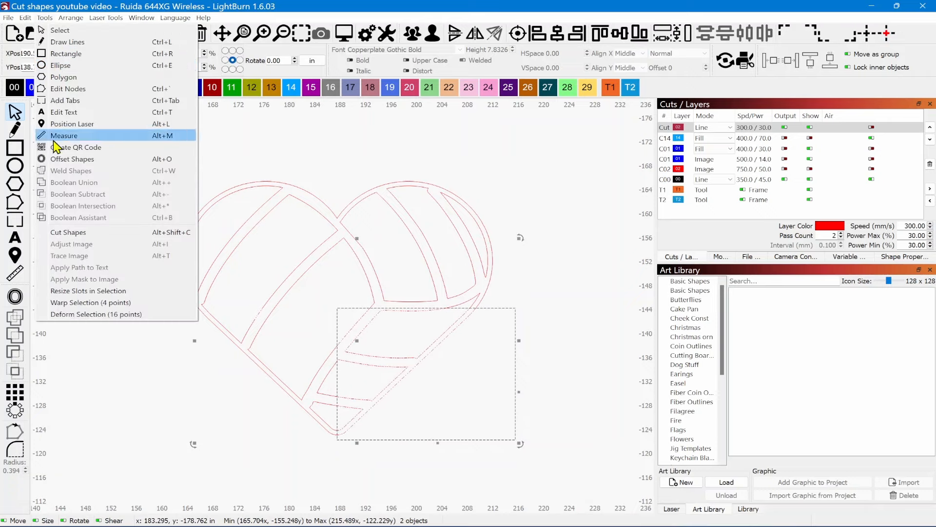
pyautogui.click(63, 232)
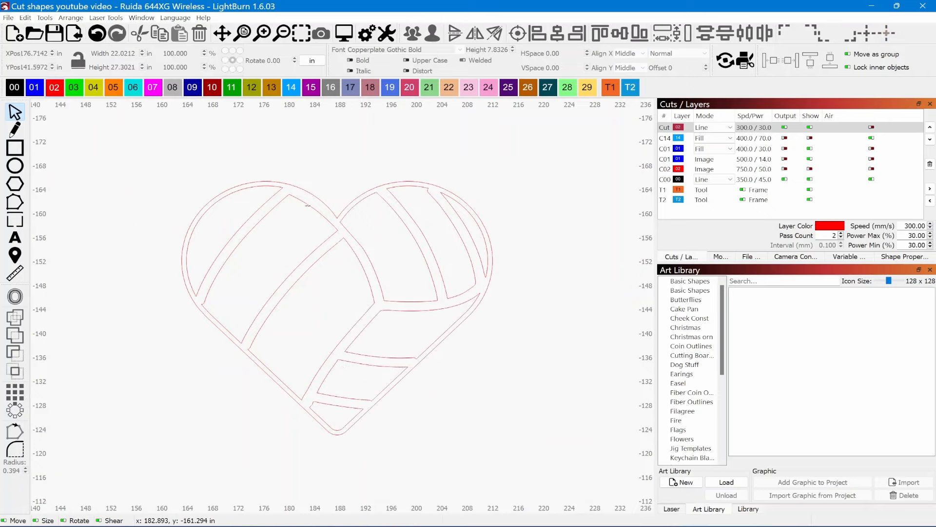
# - Move the upper-left, upper-right and lower-right heart panels outward so all four quarters are separated
pyautogui.moveTo(255, 241); pyautogui.dragTo(225, 218)
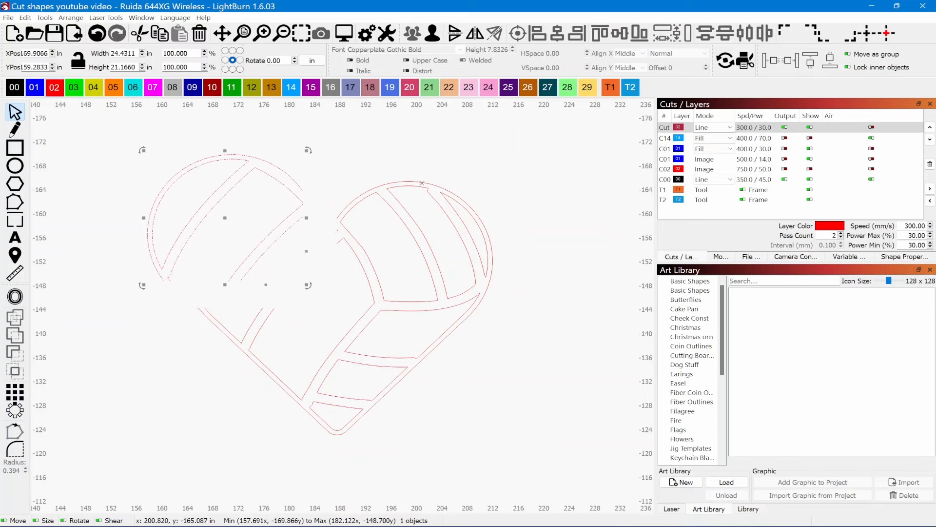
pyautogui.moveTo(422, 183); pyautogui.dragTo(464, 144)
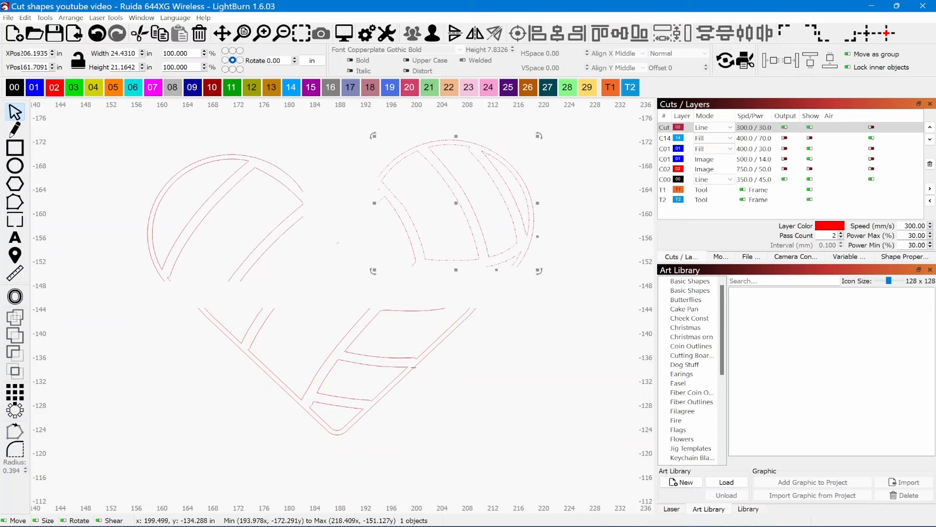
pyautogui.click(388, 364)
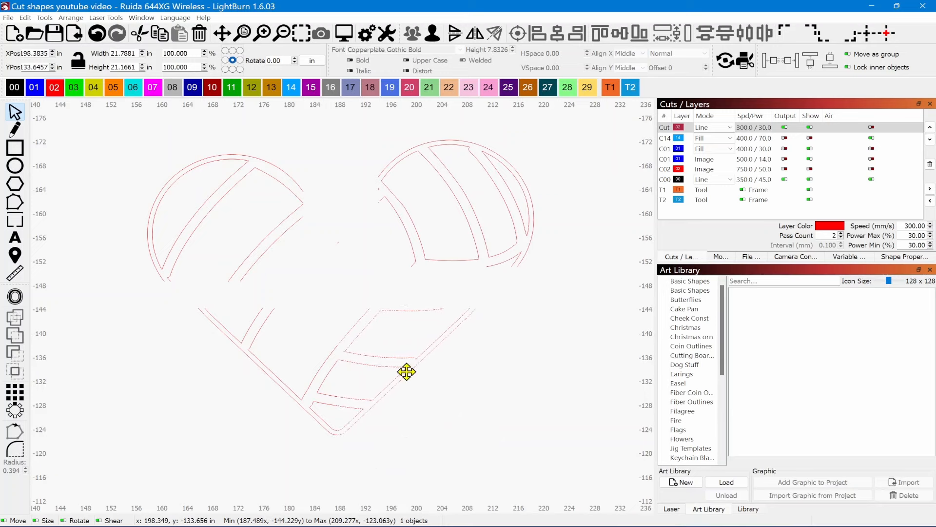
pyautogui.moveTo(408, 372); pyautogui.dragTo(469, 381)
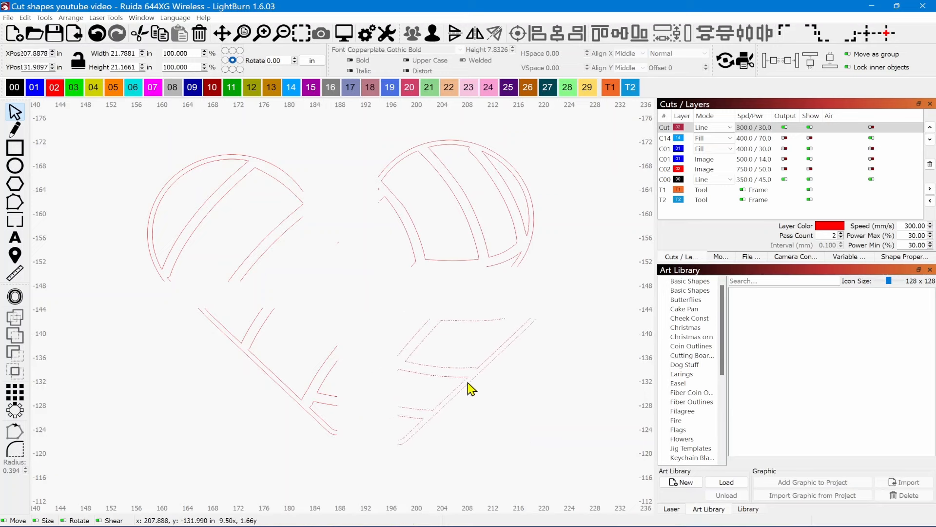
pyautogui.click(279, 386)
pyautogui.moveTo(272, 375); pyautogui.dragTo(252, 380)
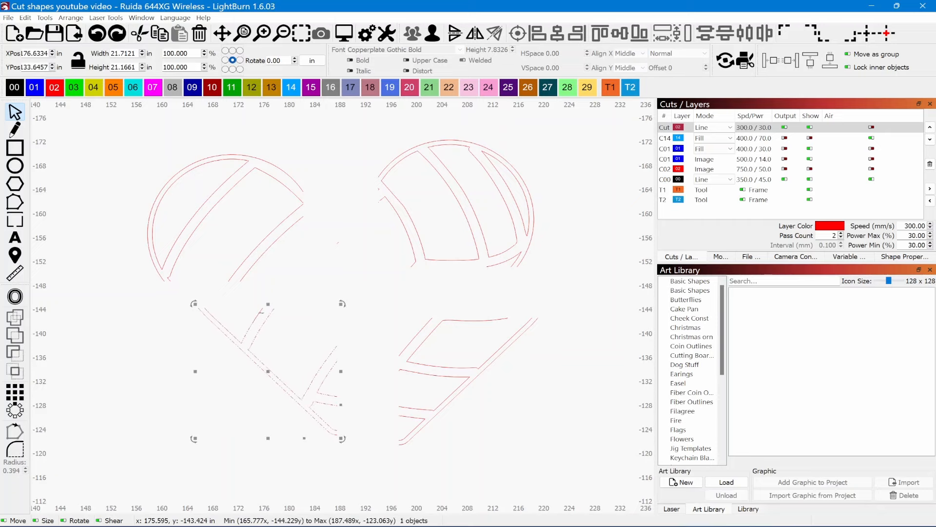
# - Select the loose pieces of the lower-left heart panel with a crossing selection and group them
pyautogui.scroll(1, 261, 312)
pyautogui.scroll(1, 262, 314)
pyautogui.click(263, 314)
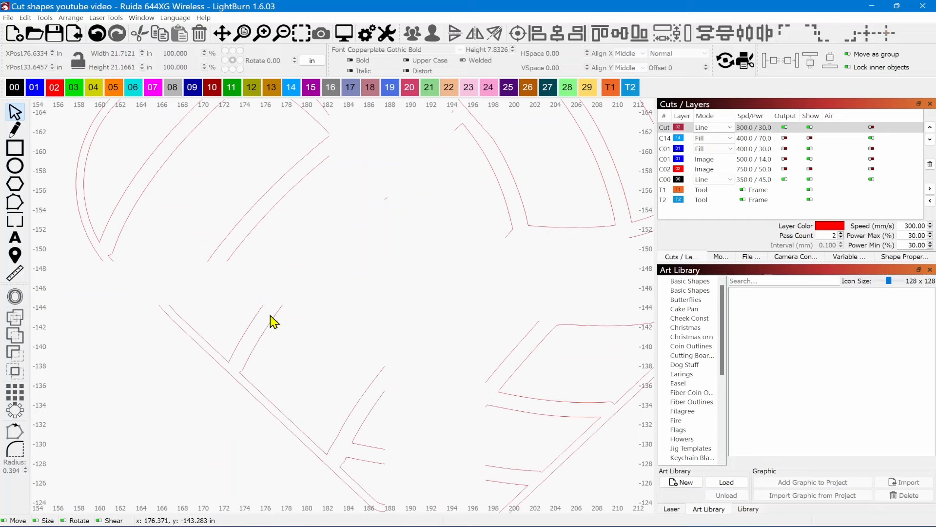
pyautogui.moveTo(281, 324); pyautogui.dragTo(242, 350)
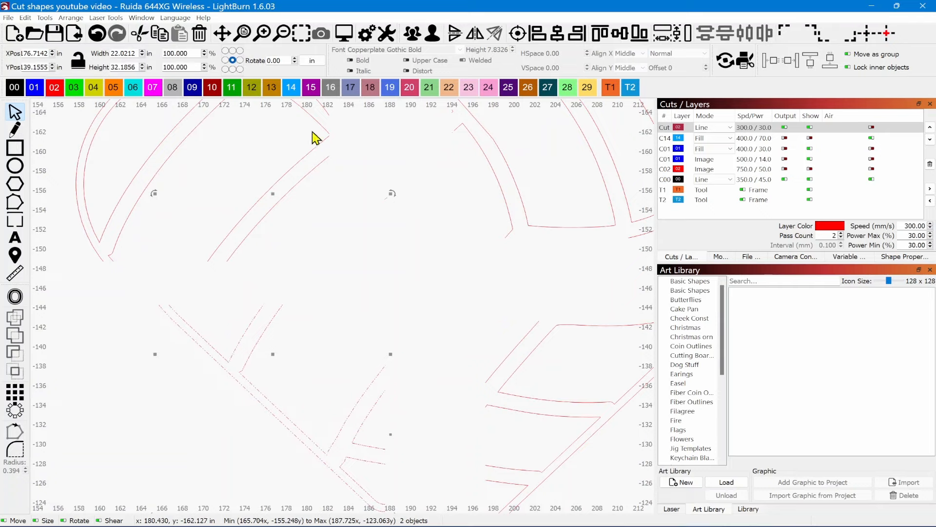
pyautogui.click(414, 37)
pyautogui.click(357, 215)
pyautogui.scroll(-2, 351, 326)
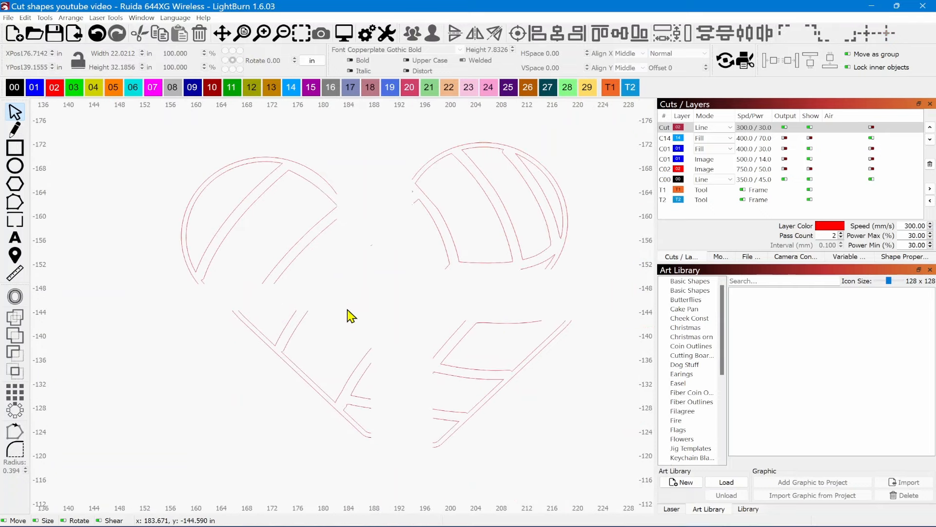
# - Overlay the volleyball heart with its four rectangles on the plain heart layout to compare them, and move it back beside that layout
pyautogui.scroll(-1, 343, 294)
pyautogui.scroll(-2, 299, 320)
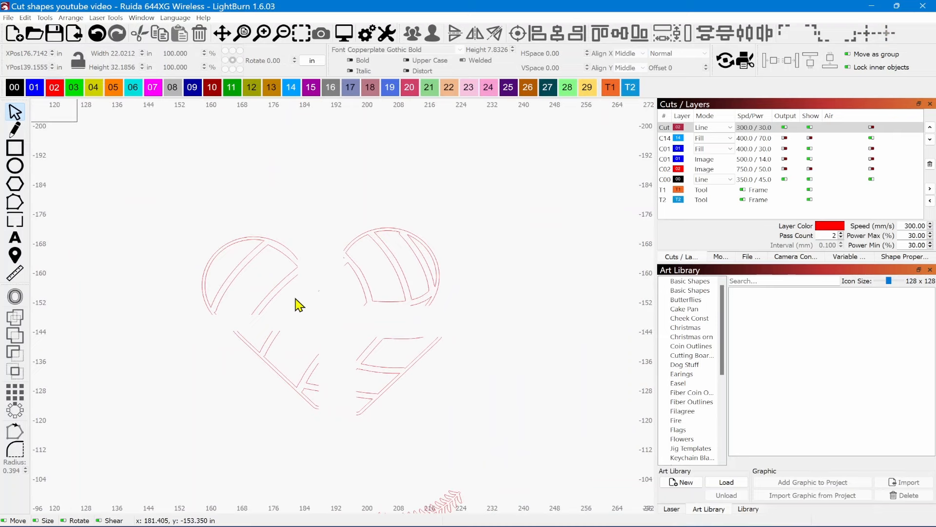
pyautogui.scroll(-2, 295, 307)
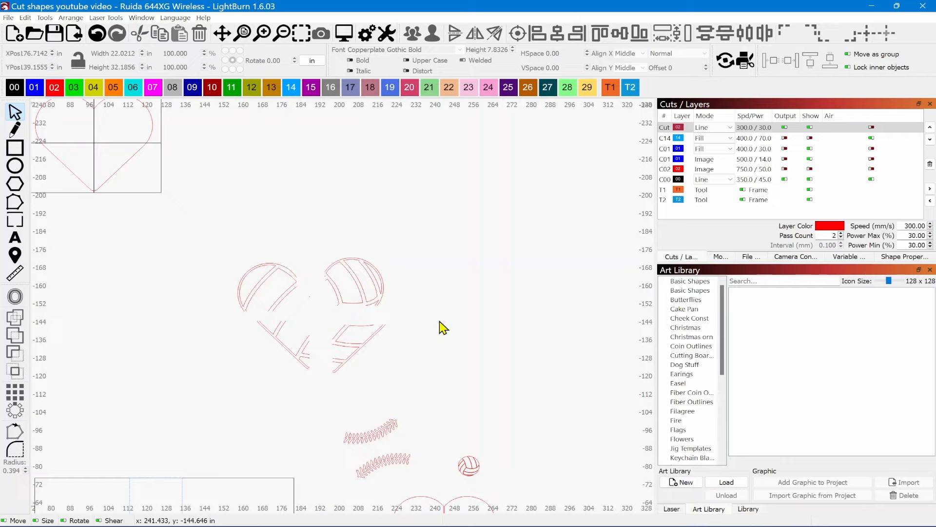
pyautogui.moveTo(571, 526)
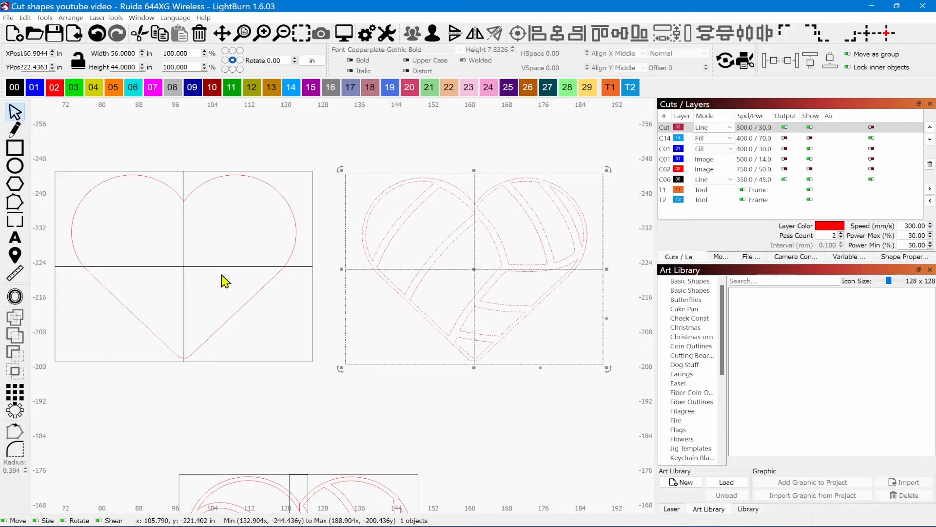
pyautogui.moveTo(472, 270)
pyautogui.mouseDown()
pyautogui.moveTo(182, 268)
pyautogui.moveTo(320, 292)
pyautogui.moveTo(473, 278)
pyautogui.mouseUp()
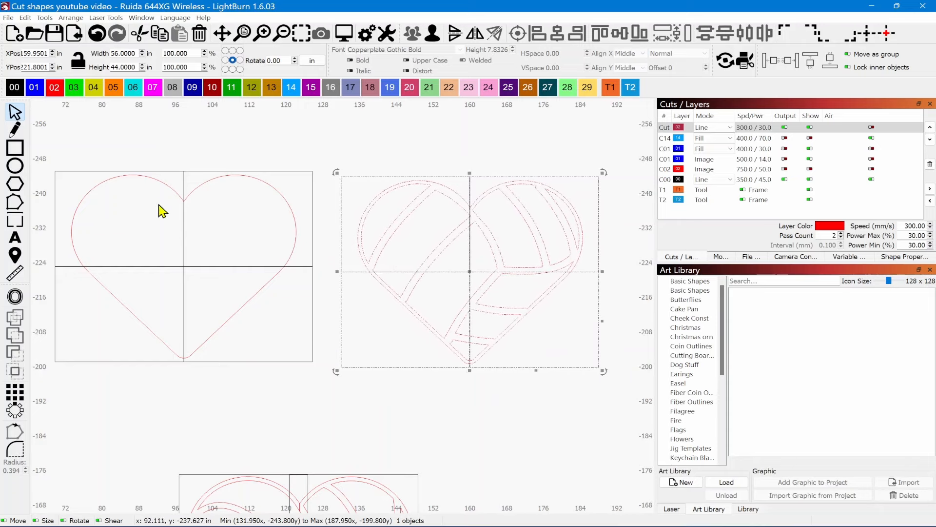
pyautogui.moveTo(471, 272); pyautogui.dragTo(186, 266)
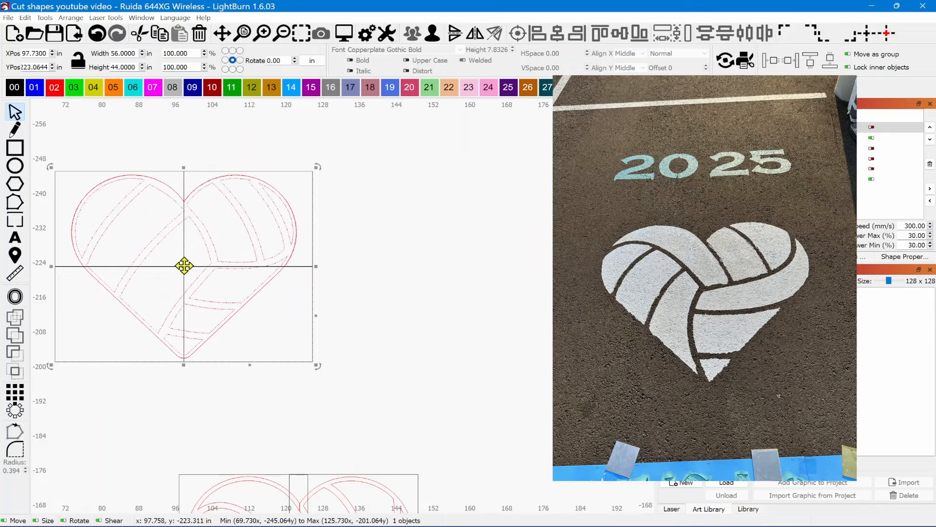
pyautogui.moveTo(184, 266); pyautogui.dragTo(446, 267)
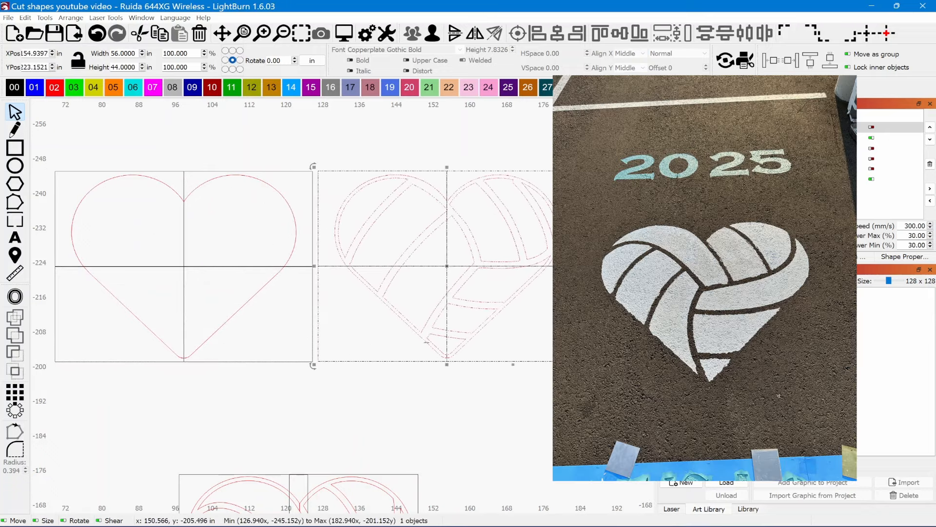